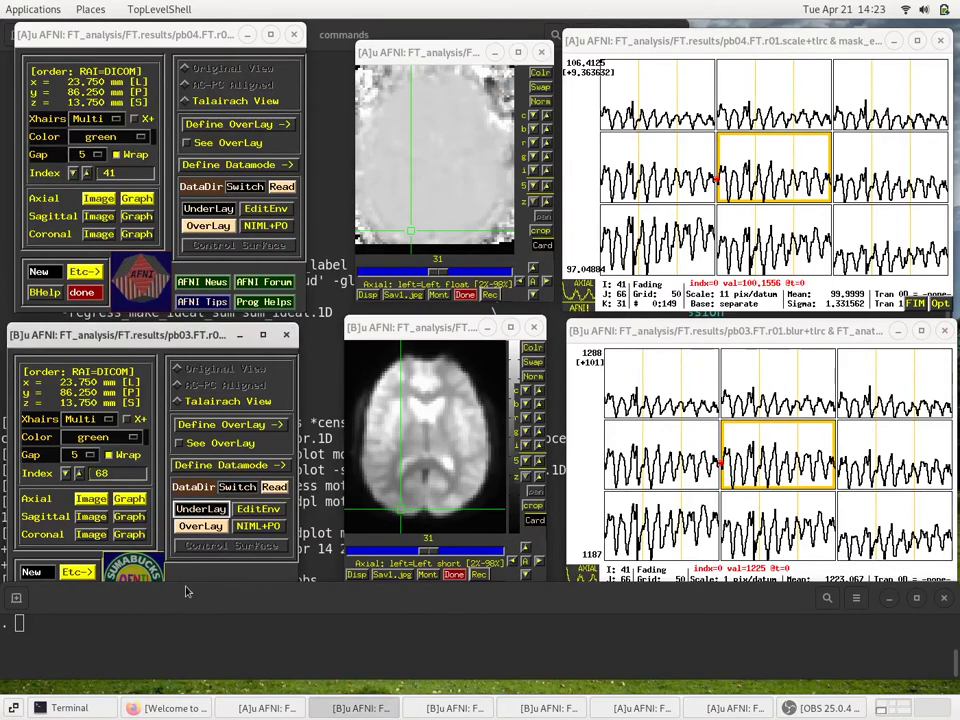
Step: Bring the proc.FT script window to the front from the Terminal taskbar list
left_click(225, 623)
left_click(70, 708)
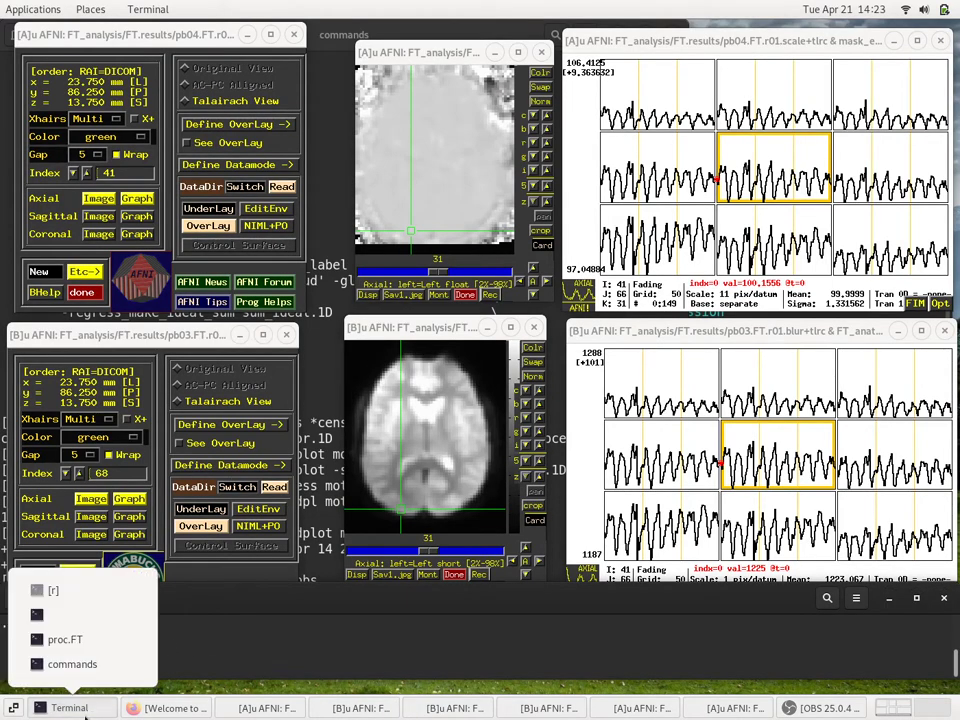
left_click(78, 636)
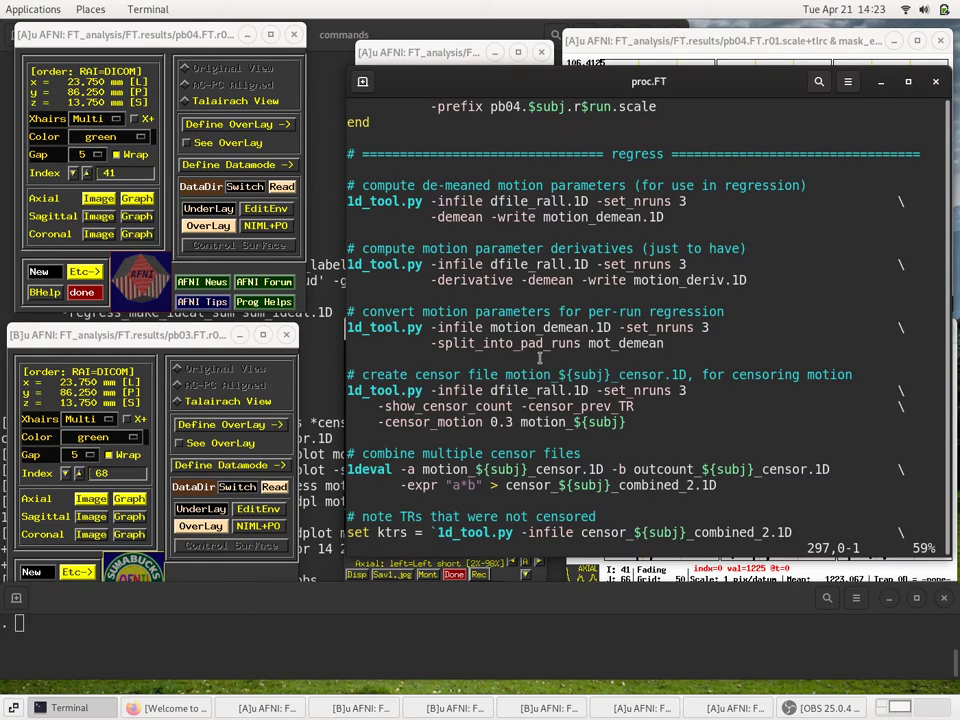
Step: Move through proc.FT to the regress block at line 296, showing the motion and censor commands
scroll(539, 357, "up", 5)
key("Down")
key("Down")
key("Down")
key("Down")
key("Down")
key("Down")
key("Down")
key("Down")
key("Down")
key("Down")
key("Down")
key("Down")
key("Down")
key("Down")
key("Down")
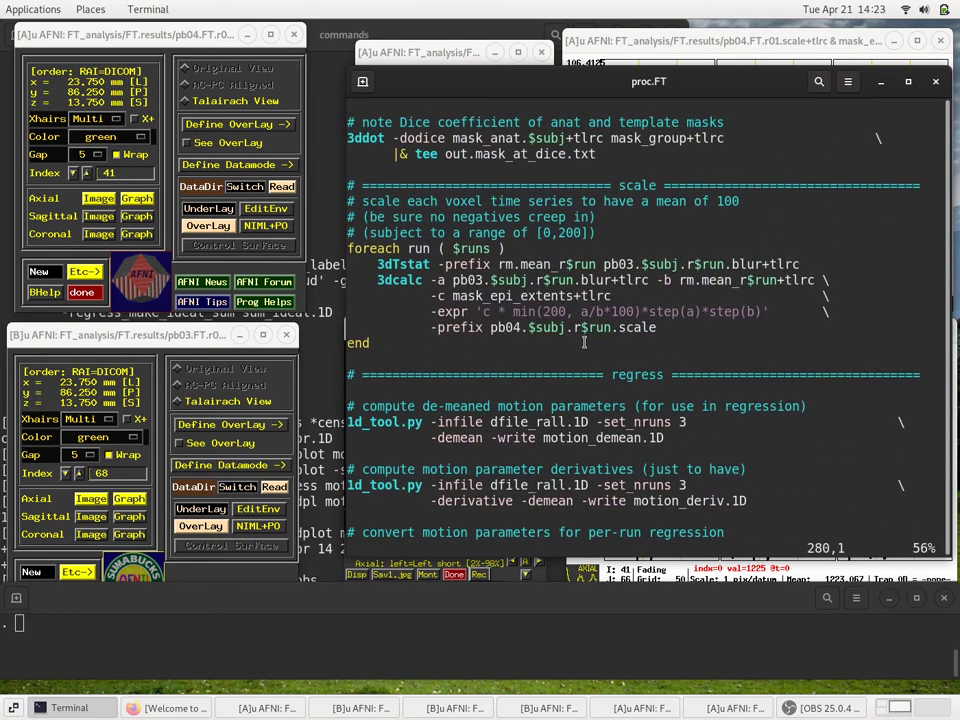
key("Down")
key("Down")
key("Down")
key("Down")
key("Down")
key("Down")
key("Down")
key("Down")
key("Down")
key("Down")
key("Down")
key("Down")
key("Down")
key("Down")
key("Down")
key("Down")
key("Down")
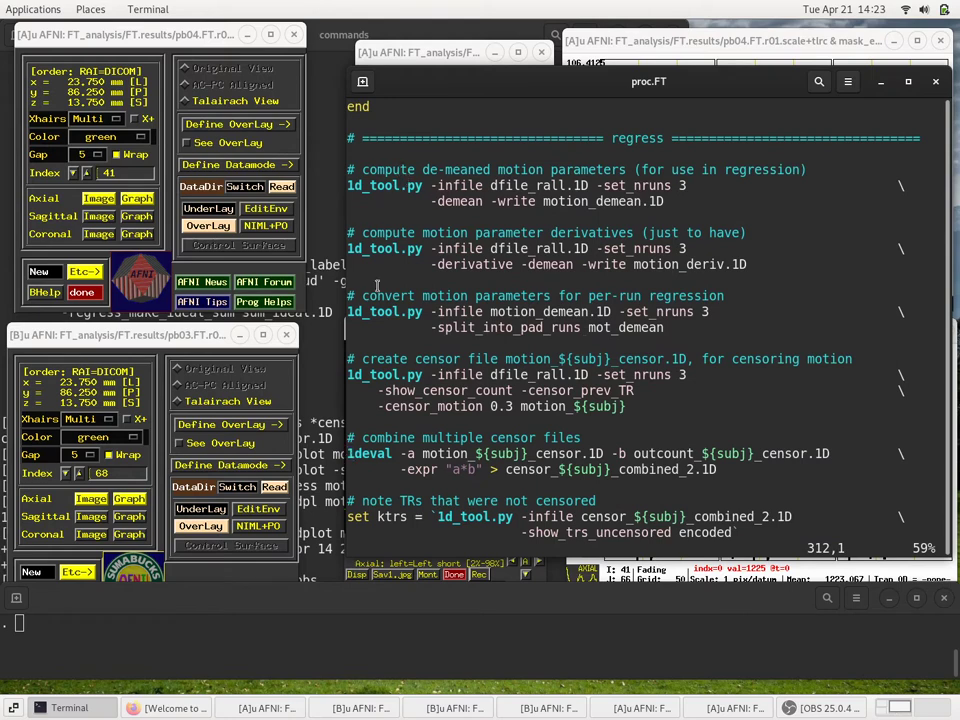
key("Down")
key("Down")
key("Down")
key("Down")
key("Down")
key("Down")
key("Down")
key("Down")
key("Down")
key("Down")
key("Down")
key("Down")
key("Down")
key("Down")
key("Down")
key("Down")
key("Down")
key("Down")
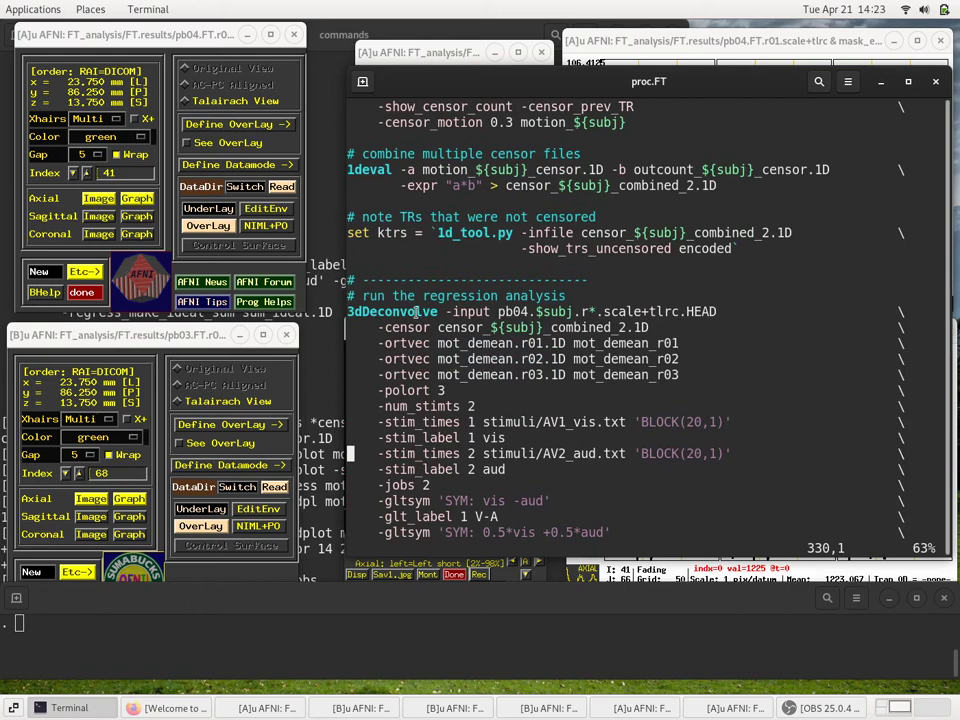
triple_click(408, 311)
key("Down")
key("Down")
key("Down")
key("Down")
key("Down")
key("Down")
key("Down")
key("Down")
key("Down")
key("Down")
key("Down")
key("Down")
key("Down")
key("Down")
key("Down")
key("Down")
key("Up")
key("Up")
key("Up")
key("Up")
key("Up")
key("Up")
key("Up")
key("Up")
key("Up")
key("Up")
key("Up")
key("Up")
key("Up")
key("Up")
key("Up")
key("Up")
key("Up")
key("Up")
key("Up")
key("Up")
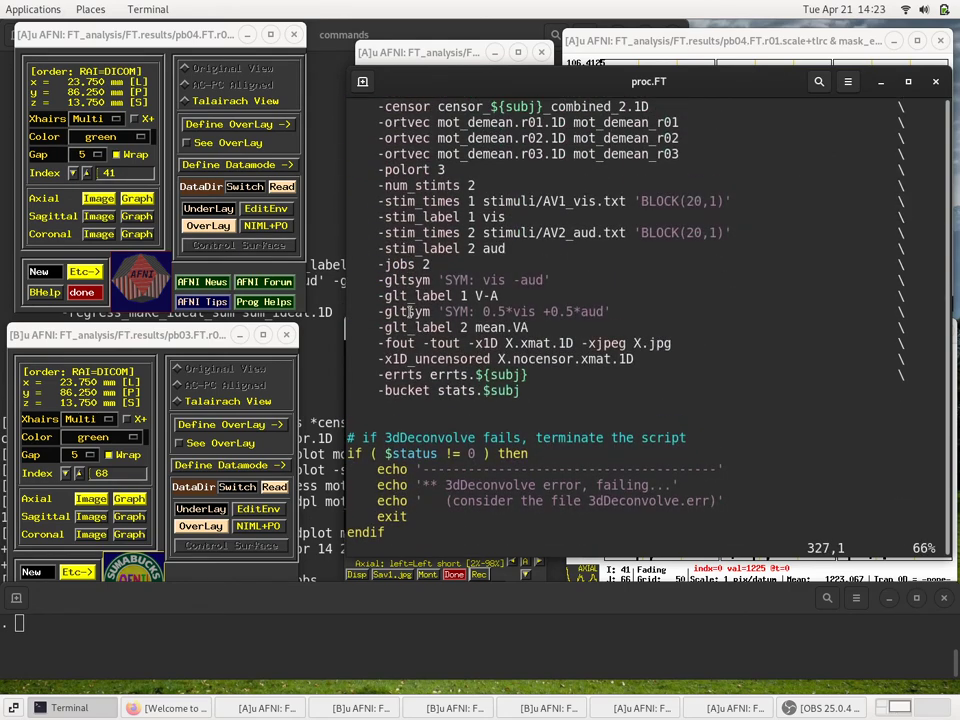
key("Up")
key("Up")
key("Up")
key("Up")
key("Up")
key("Up")
key("Up")
key("Up")
key("Up")
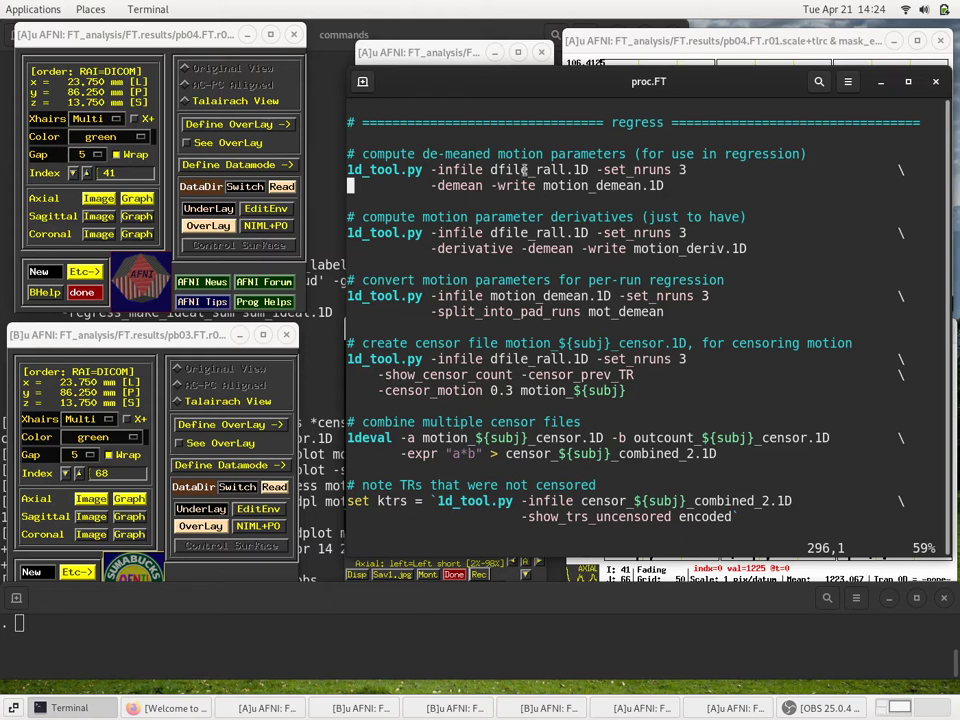
double_click(524, 170)
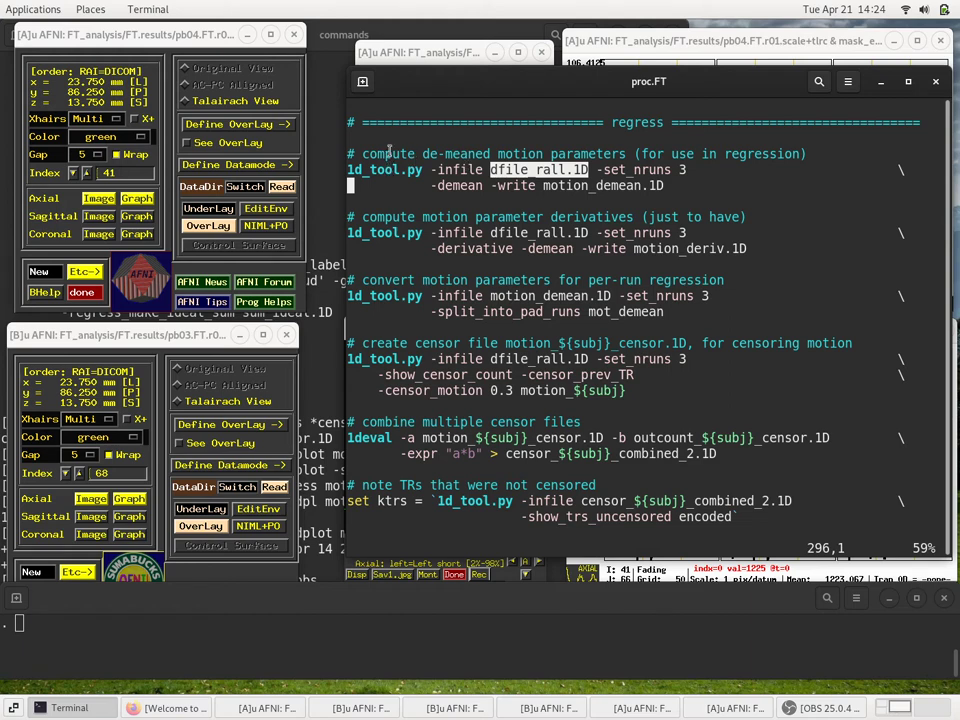
left_click_drag(362, 154, 626, 154)
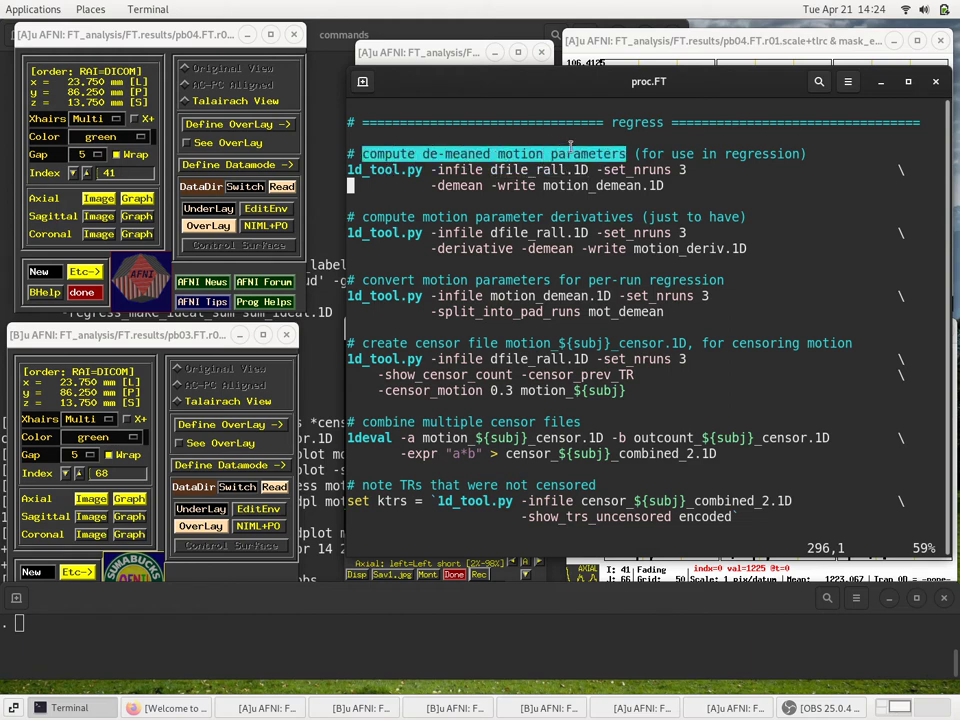
left_click(563, 201)
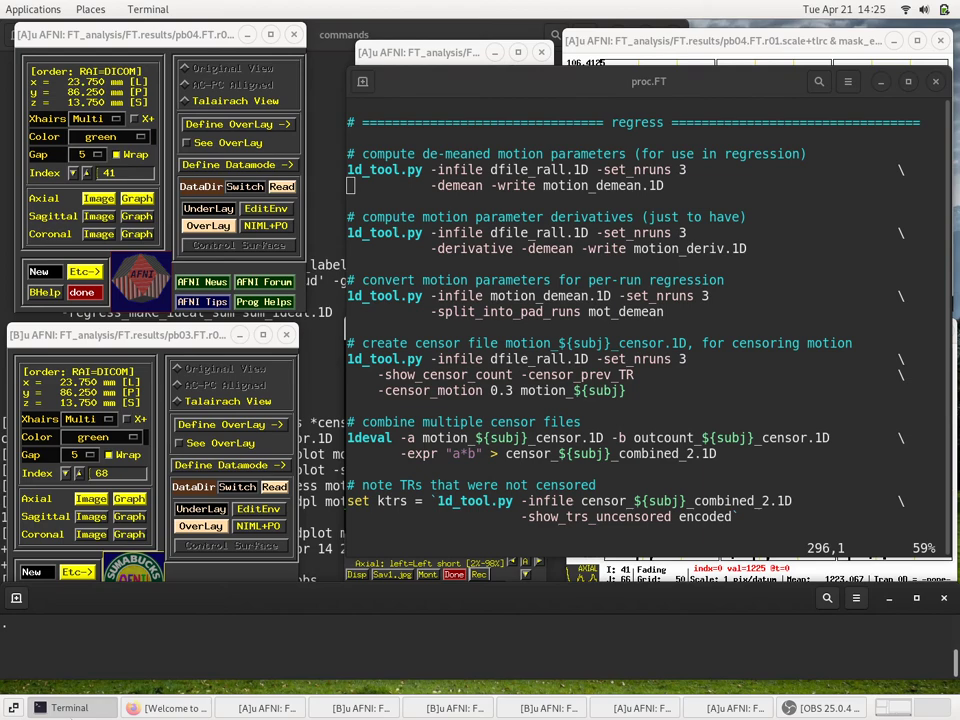
Step: Find and highlight -regress_motion_per_run in the saved command, then return to proc.FT
left_click(64, 707)
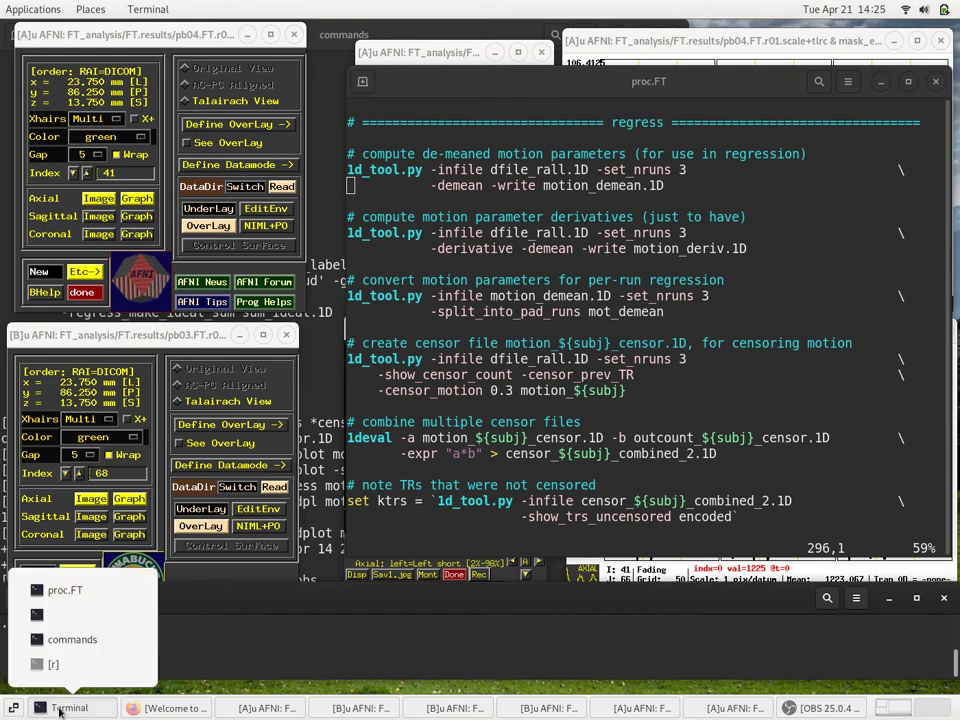
left_click(66, 641)
scroll(251, 447, "up", 2)
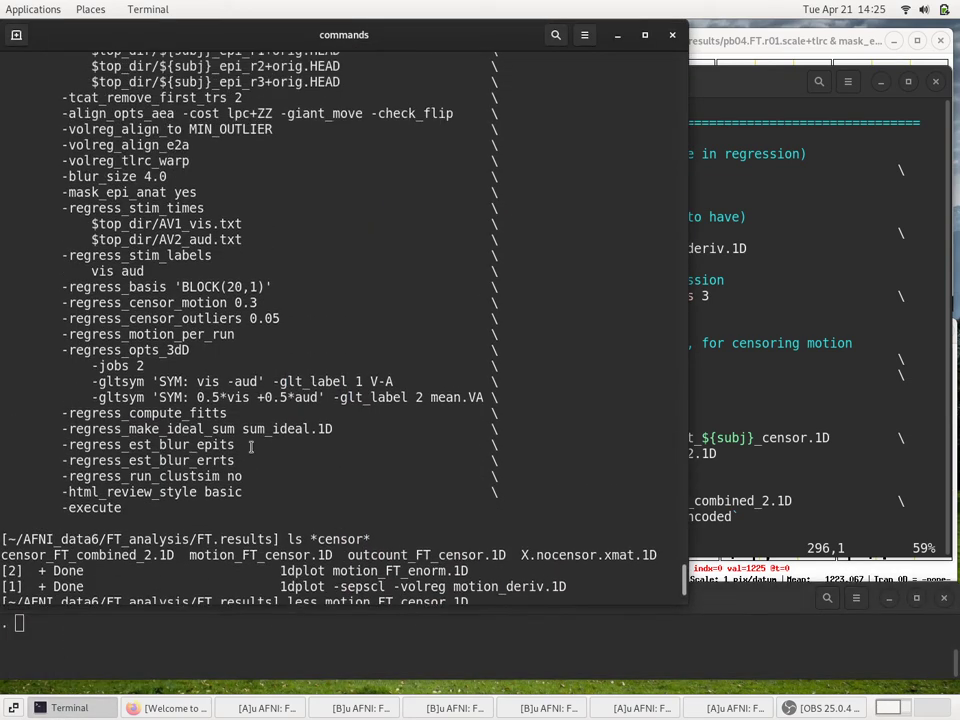
scroll(251, 447, "up", 2)
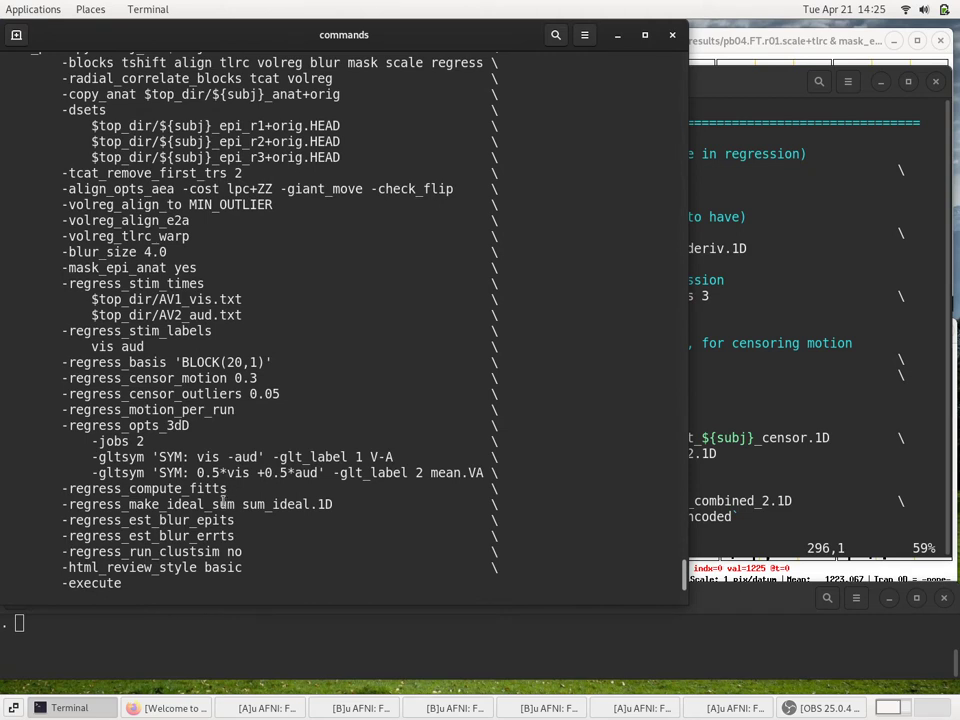
double_click(170, 412)
left_click(790, 321)
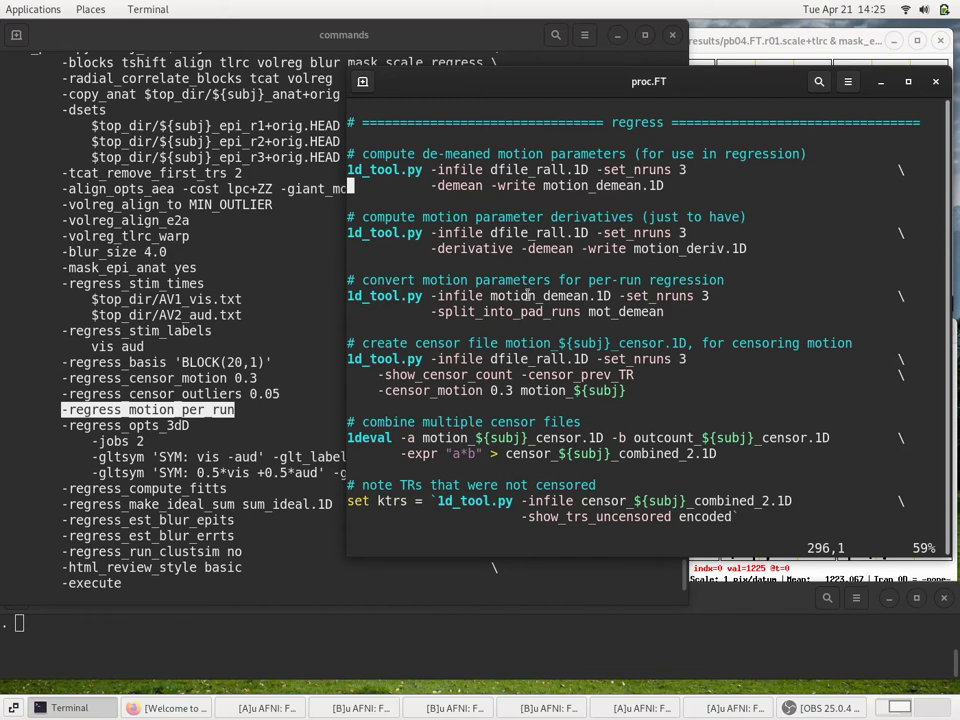
double_click(527, 295)
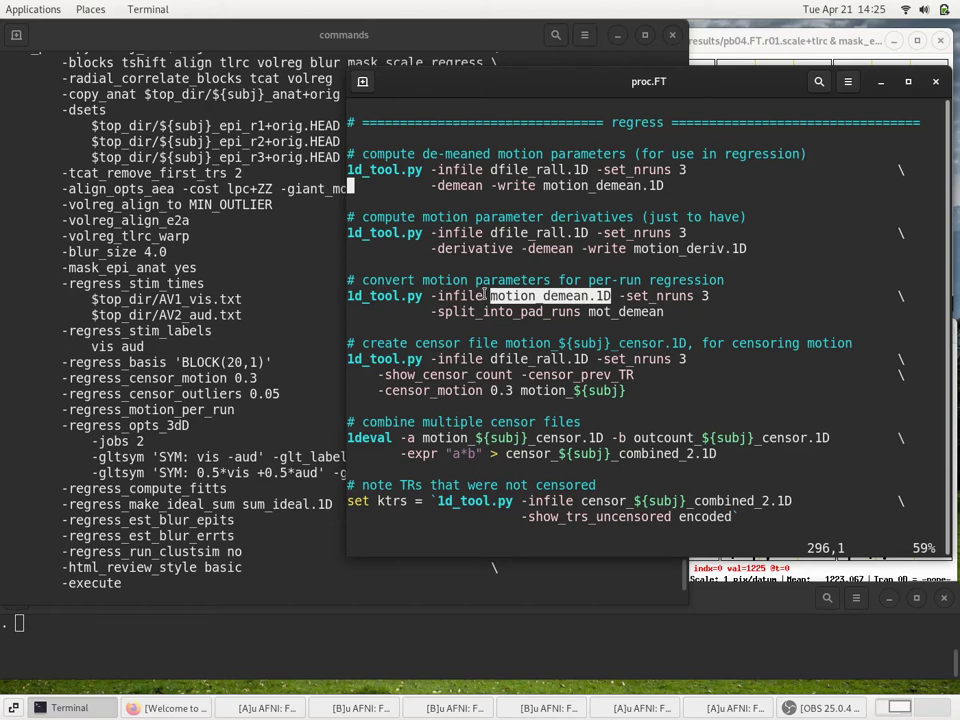
double_click(676, 296)
left_click_drag(676, 296, 714, 296)
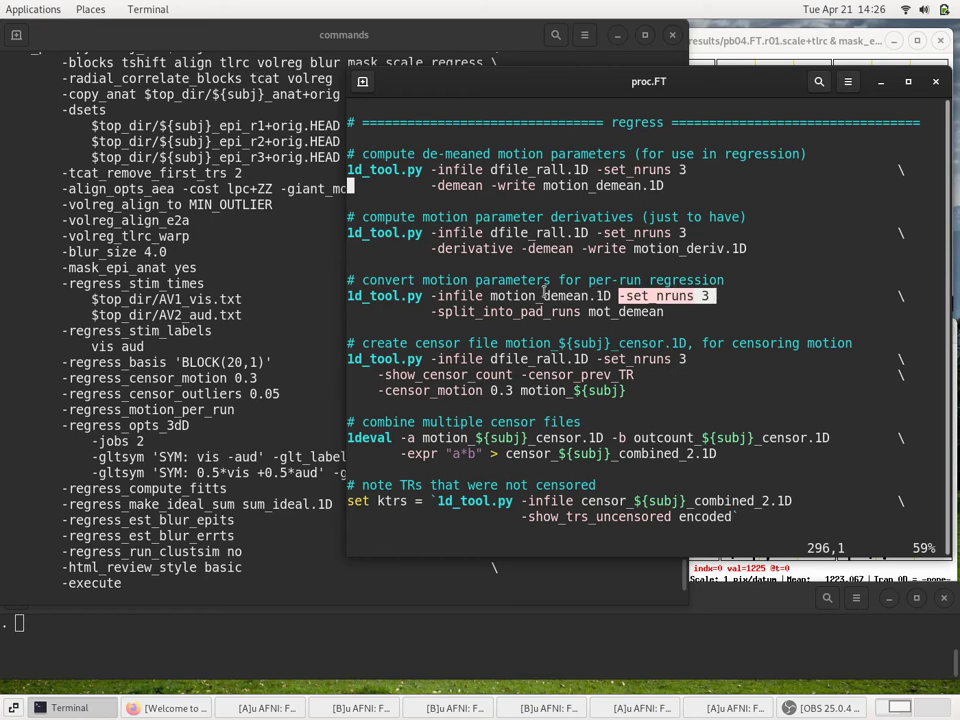
double_click(469, 310)
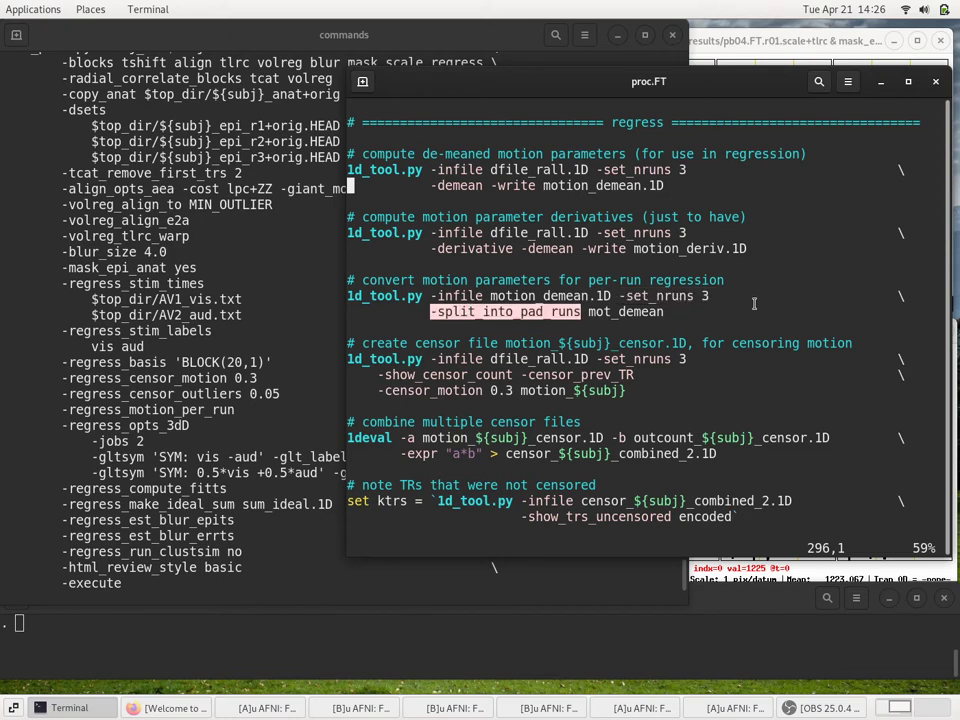
double_click(550, 296)
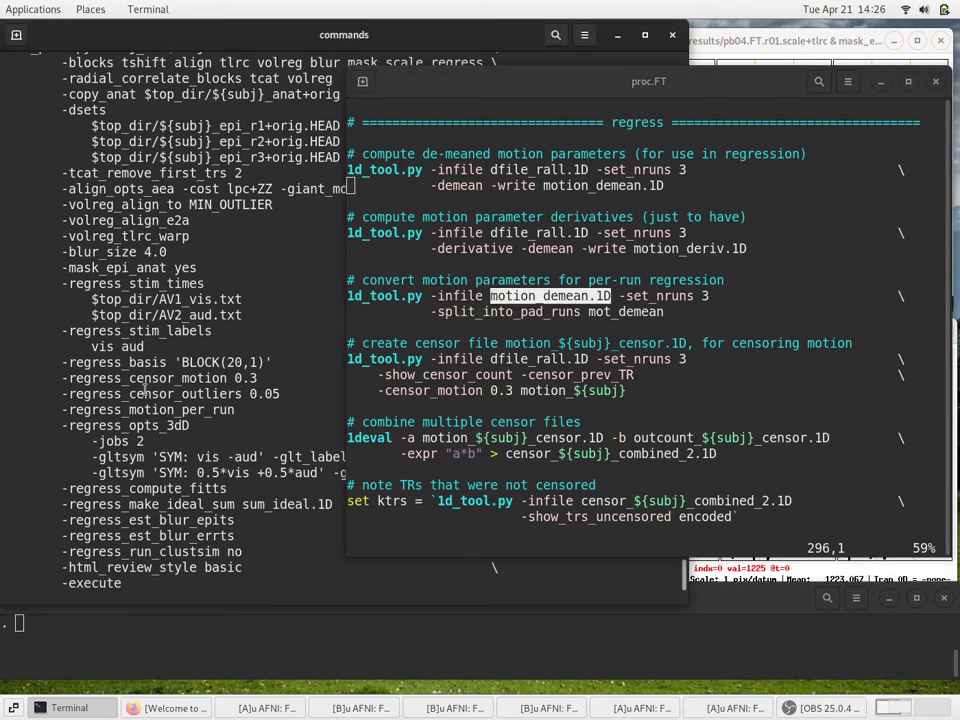
Step: Run wc on motion_demean.1D and point out its 450-row count
left_click(193, 565)
scroll(193, 500, "down", 4)
type("w")
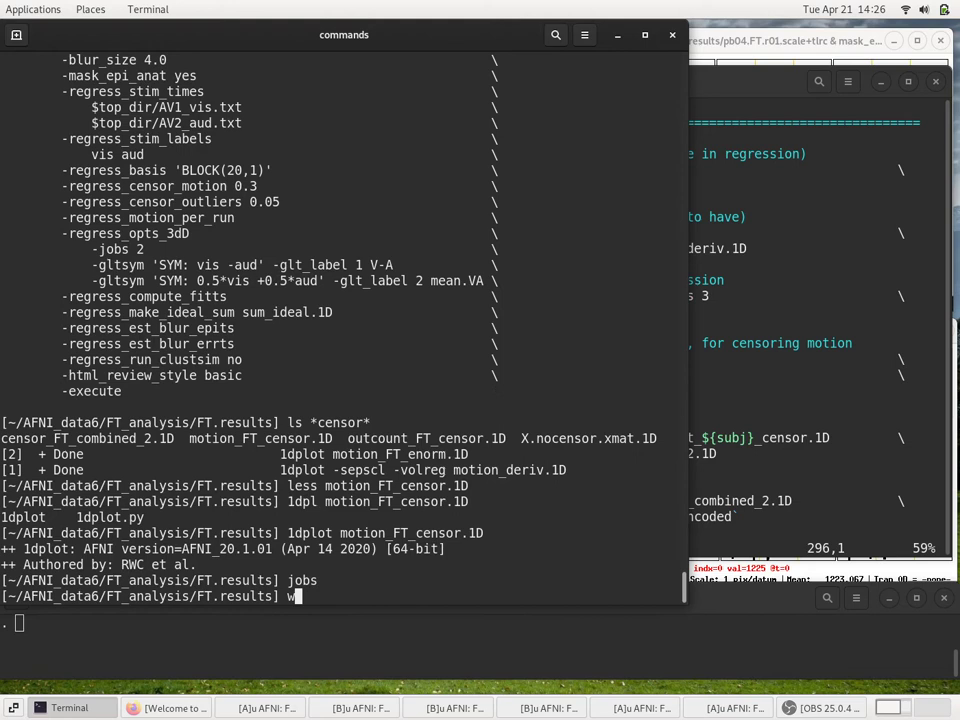
type("c")
middle_click(197, 517)
key("Return")
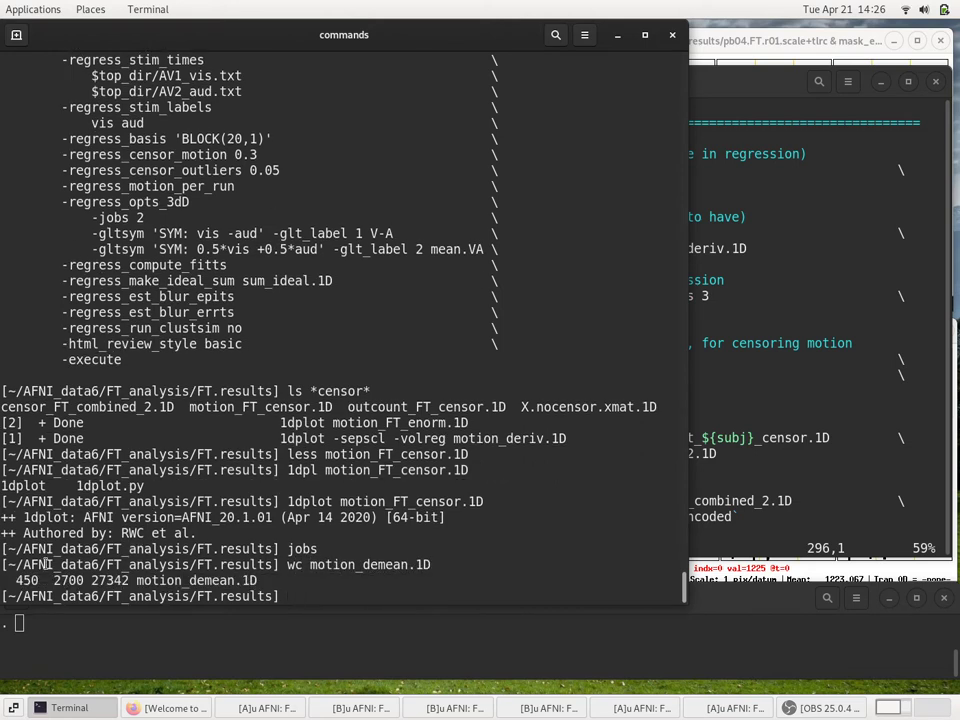
double_click(27, 580)
Step: List the first ten rows of motion_demean.1D with head
key("alt+period")
key("ctrl+a")
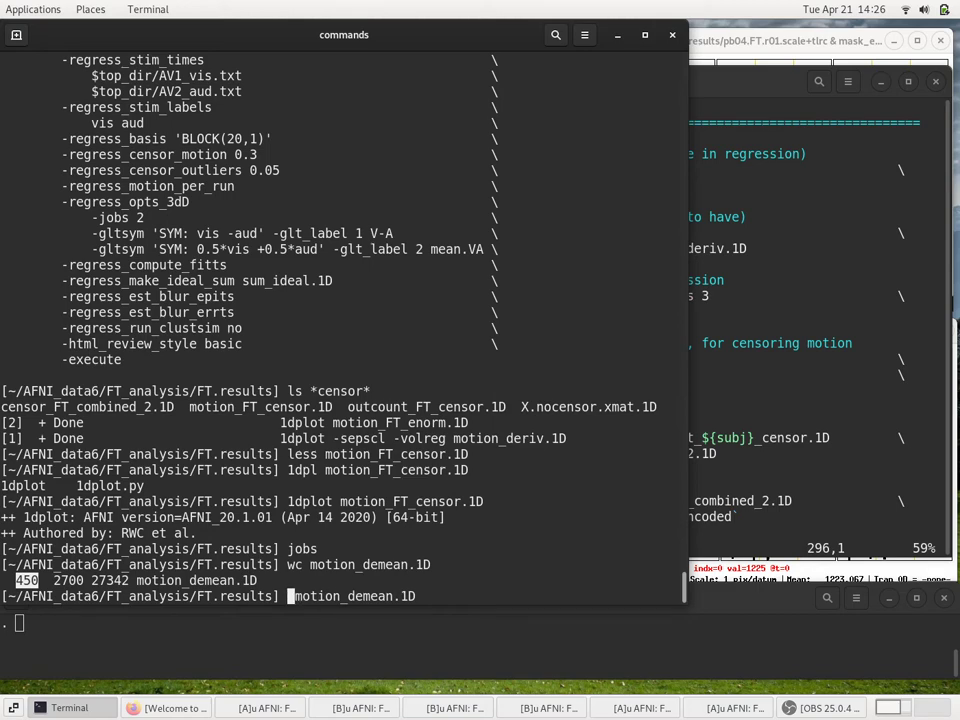
type("head")
key("Return")
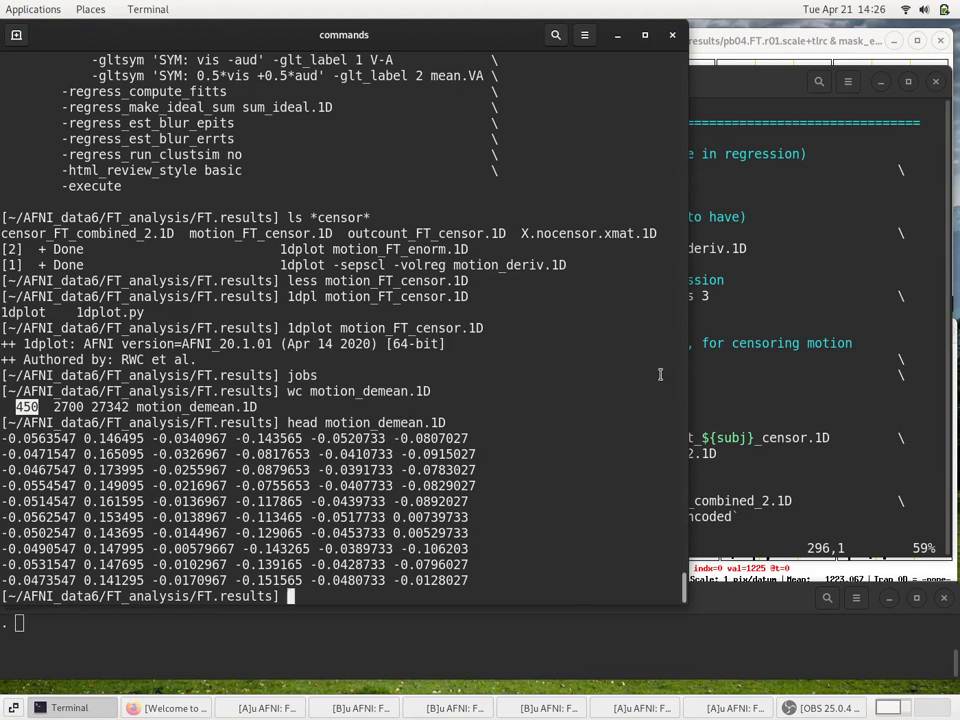
Step: Point out motion_demean.1D in proc.FT, then highlight the first rows of six motion values
key("alt+Tab")
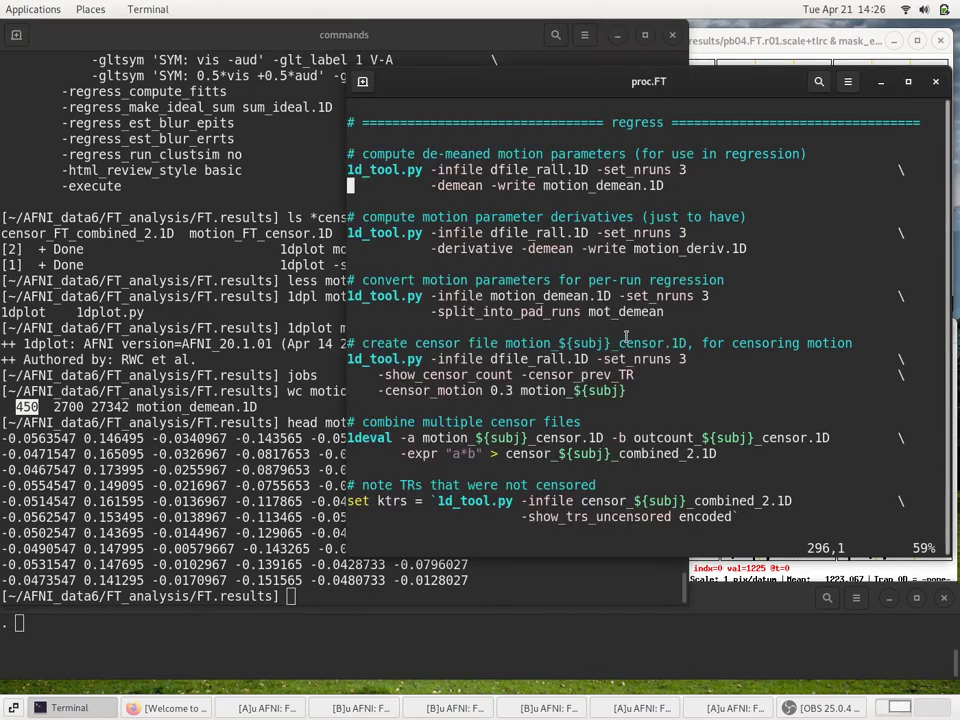
double_click(527, 296)
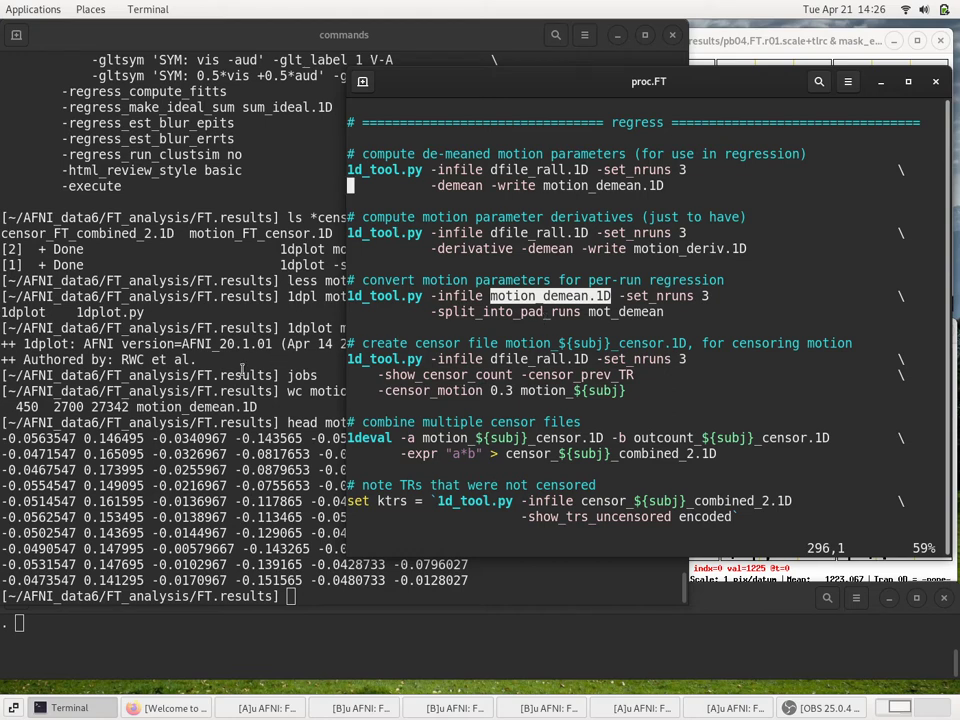
left_click(218, 447)
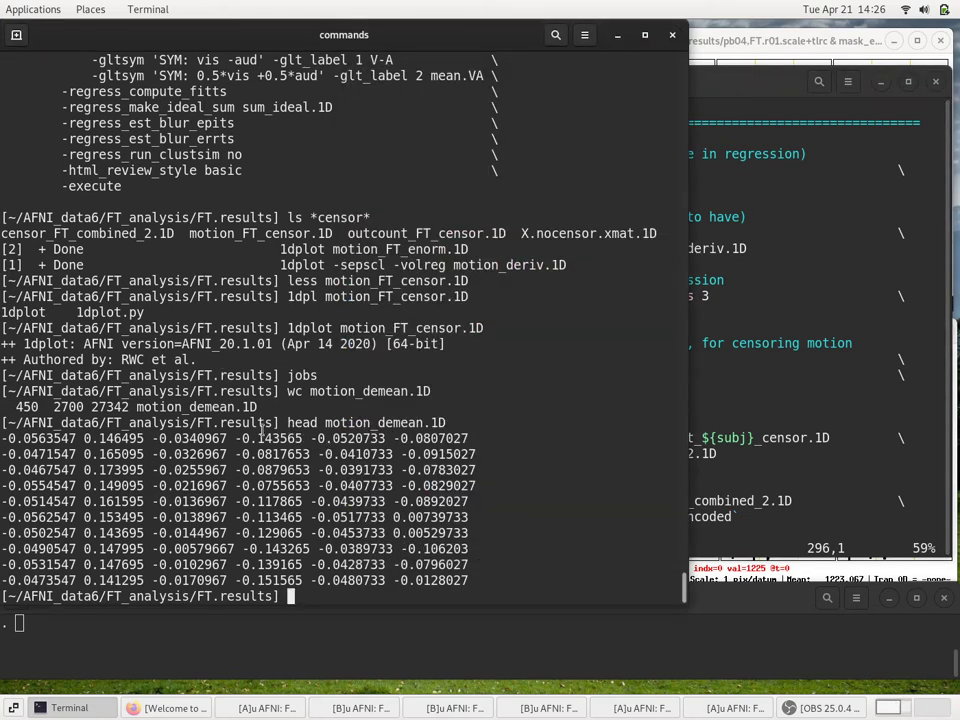
double_click(35, 438)
left_click_drag(35, 438, 36, 470)
double_click(36, 454)
left_click(38, 438)
Step: Plot motion_demean.1D with 1dplot -sepscl -volreg and enlarge the plot window
key("Up")
key("ctrl+a")
key("Delete")
key("Delete")
key("Delete")
key("Delete")
key("Delete")
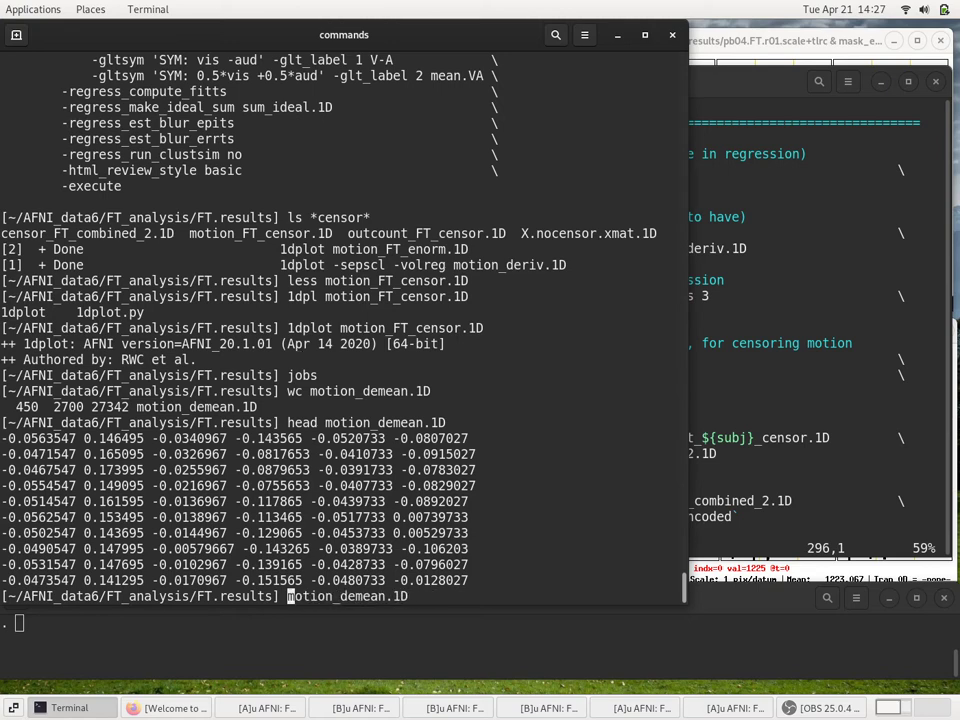
type("1dpl")
key("Tab")
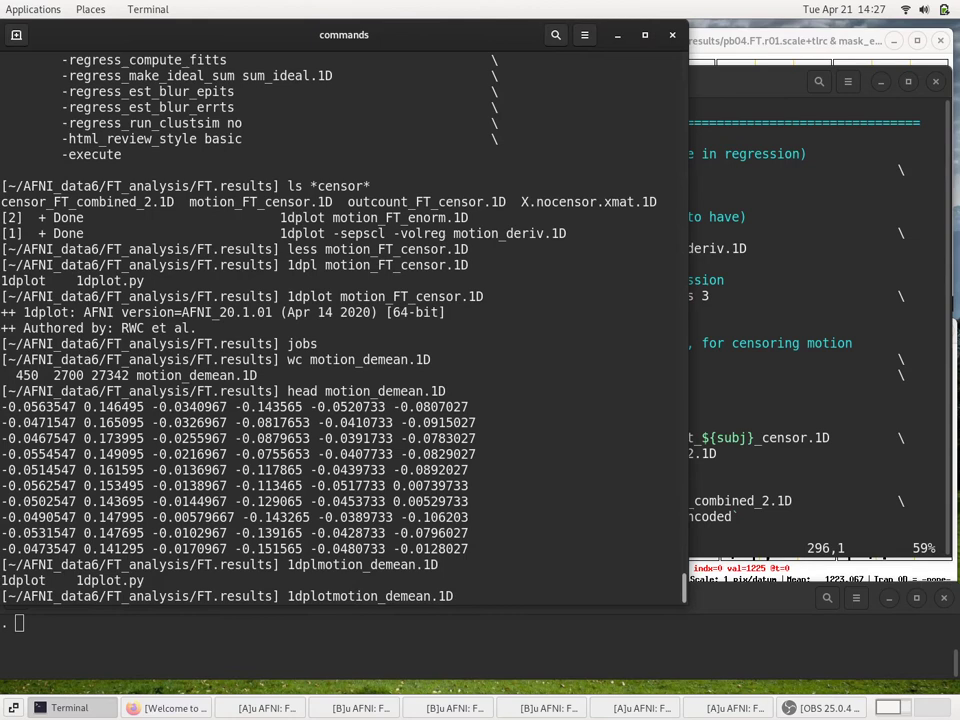
type("-sepsc")
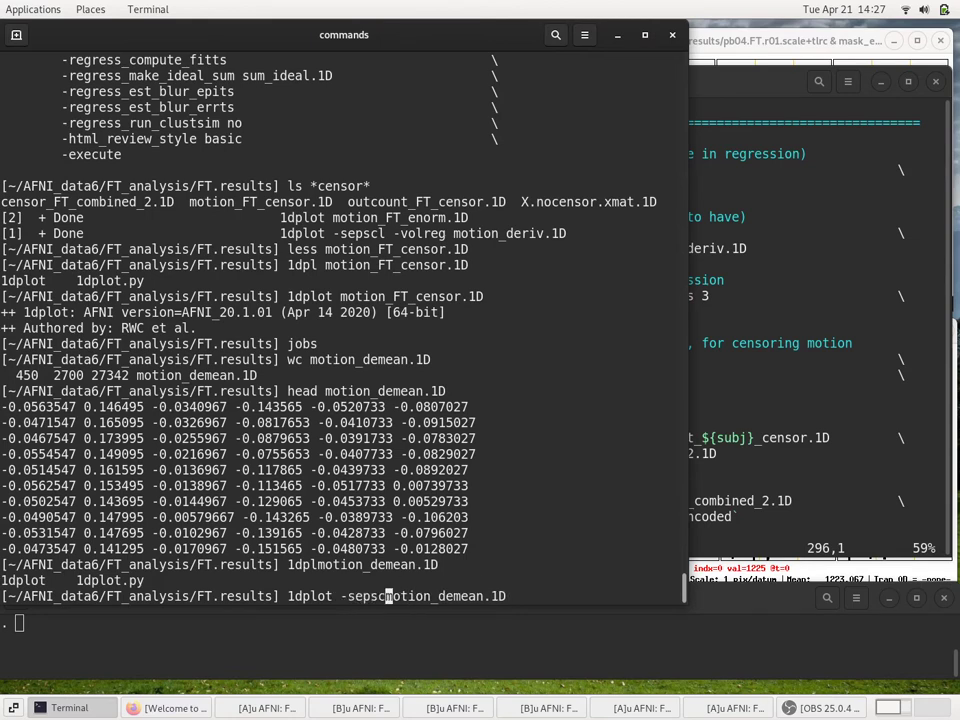
type("l -volreg")
key("Return")
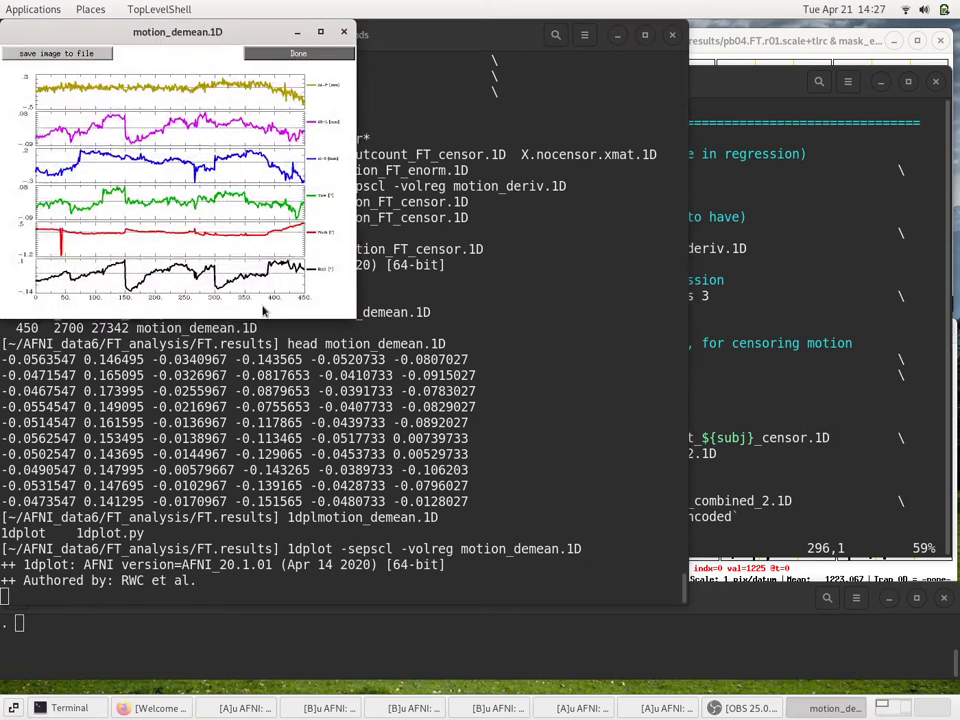
left_click_drag(355, 318, 592, 413)
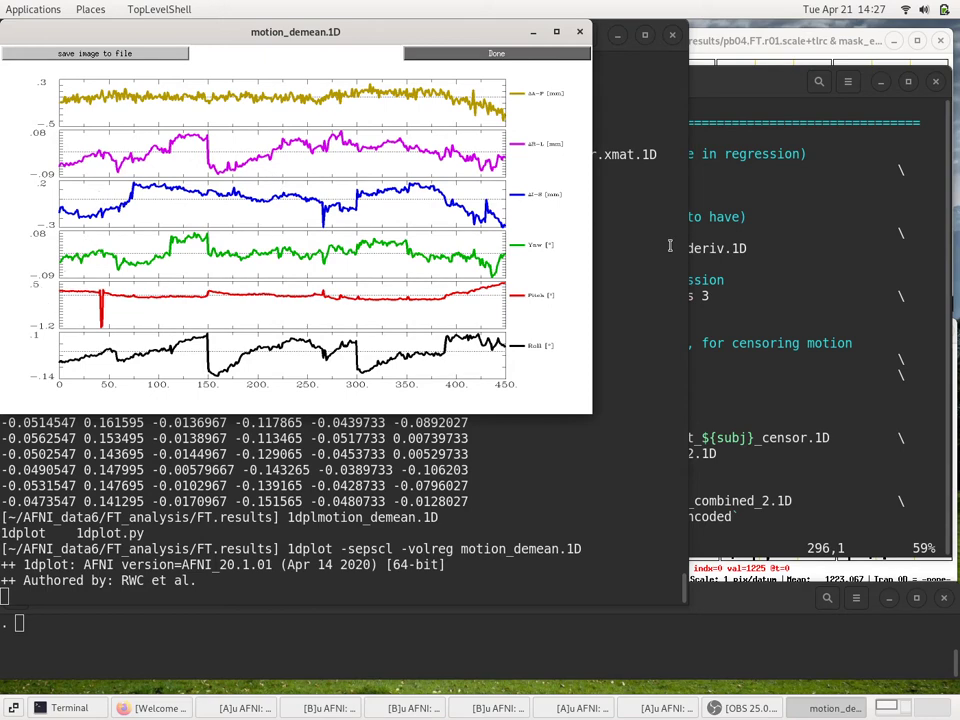
Step: Point out dfile_rall.1D and the mot_demean prefix in the proc.FT script
left_click(729, 240)
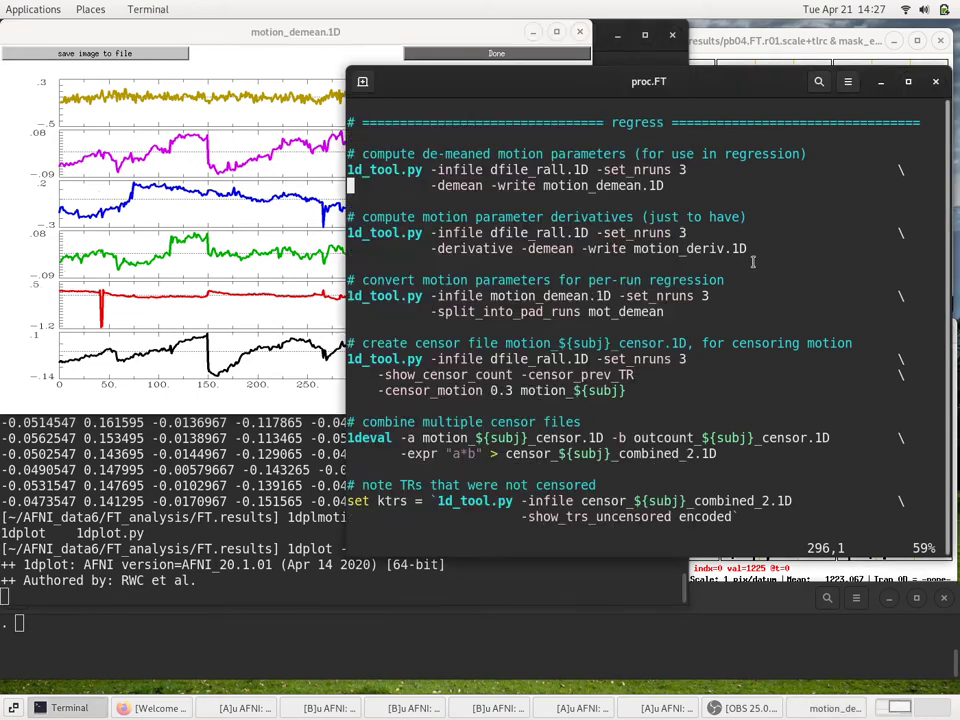
double_click(520, 169)
left_click(197, 252)
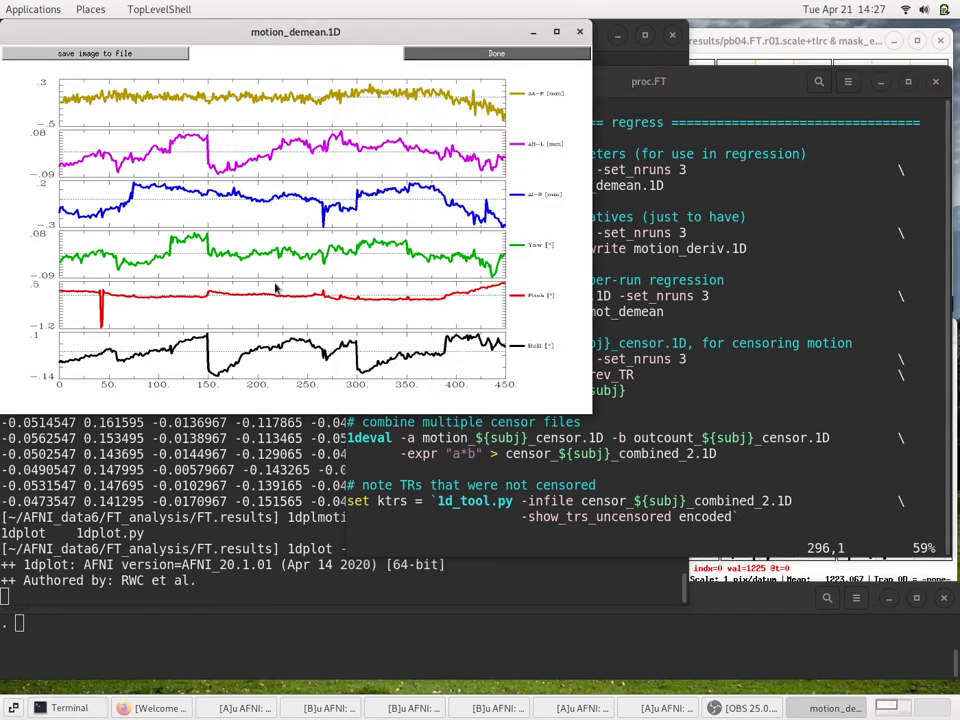
left_click(667, 350)
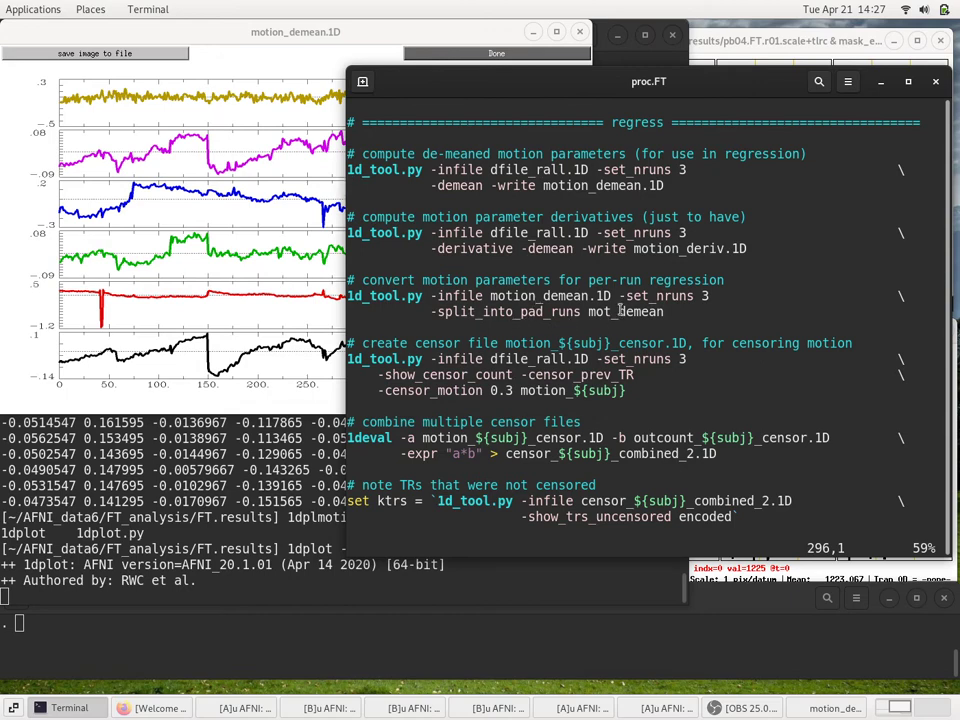
double_click(622, 311)
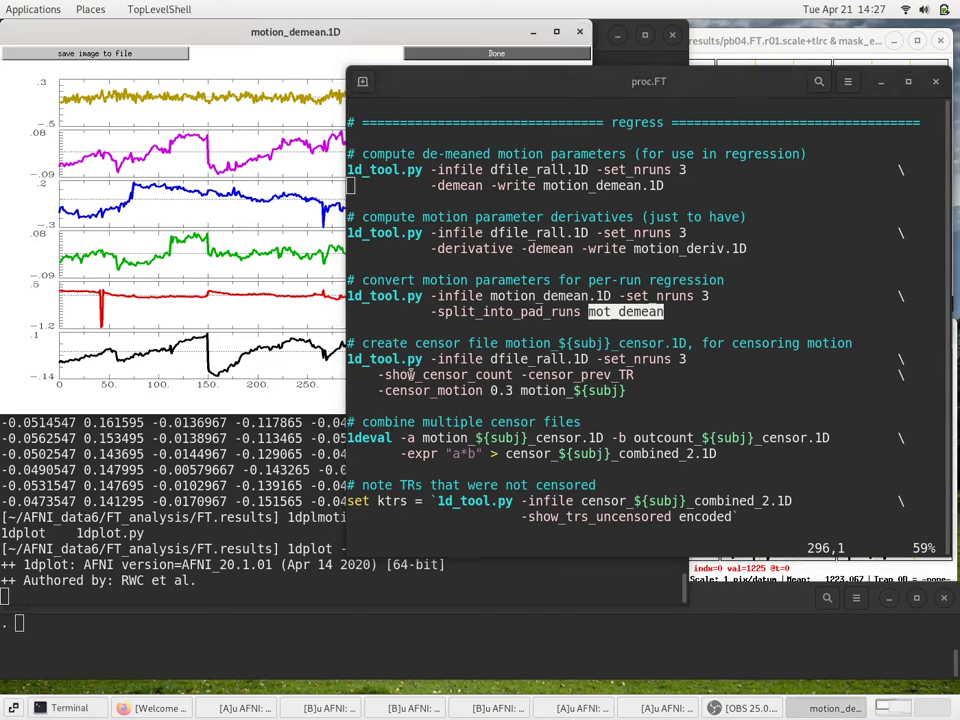
Step: Move the plot window aside, return to the commands terminal, and suspend the 1dplot job
left_click(128, 469)
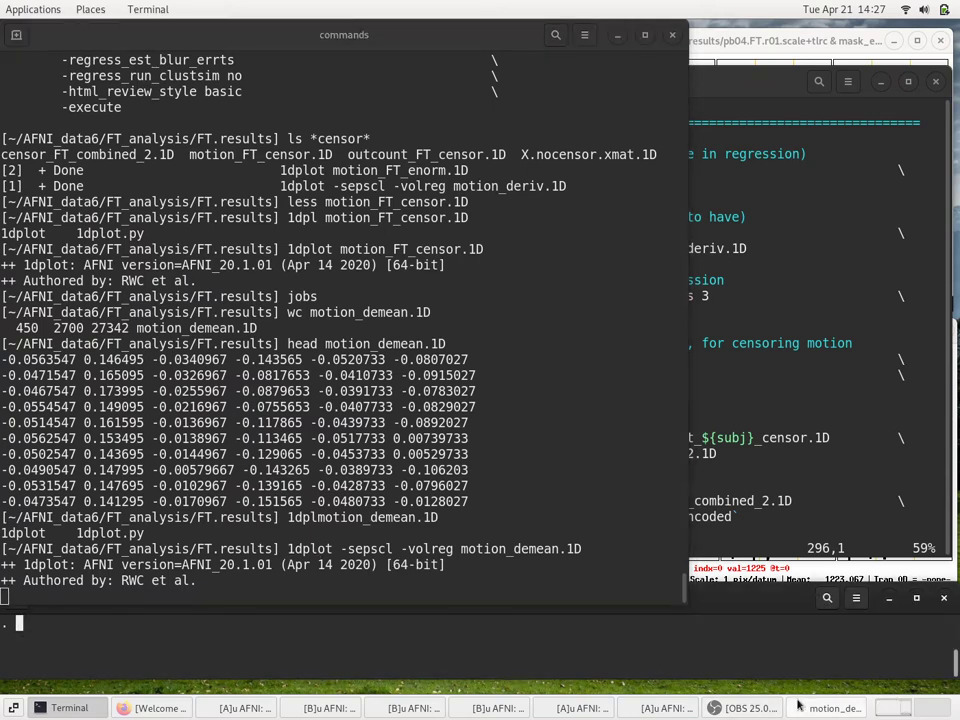
left_click(830, 707)
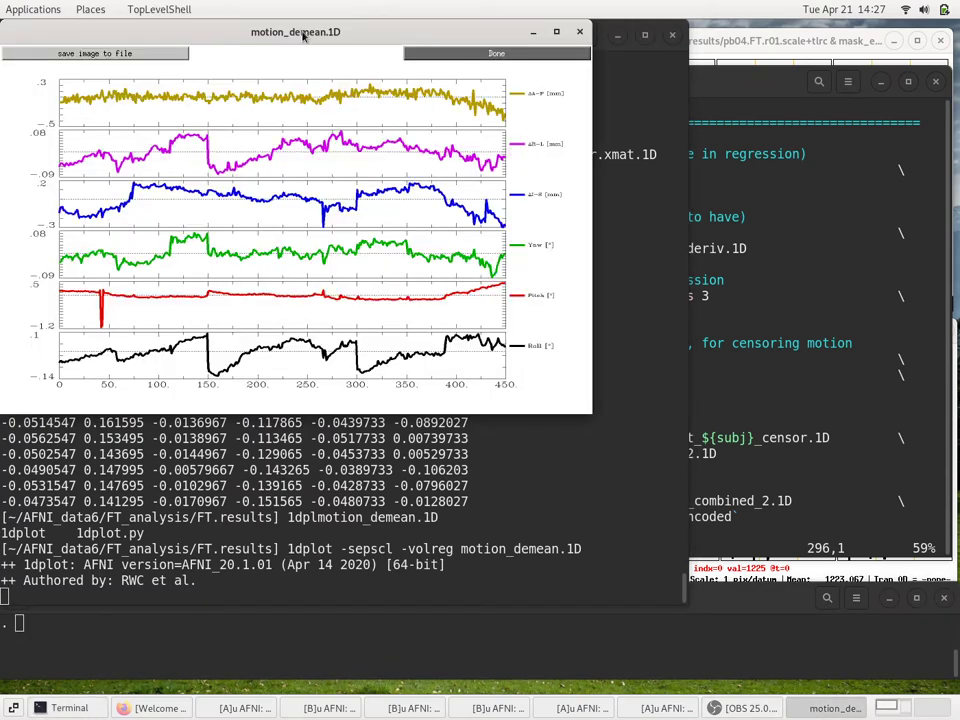
left_click_drag(295, 28, 406, 28)
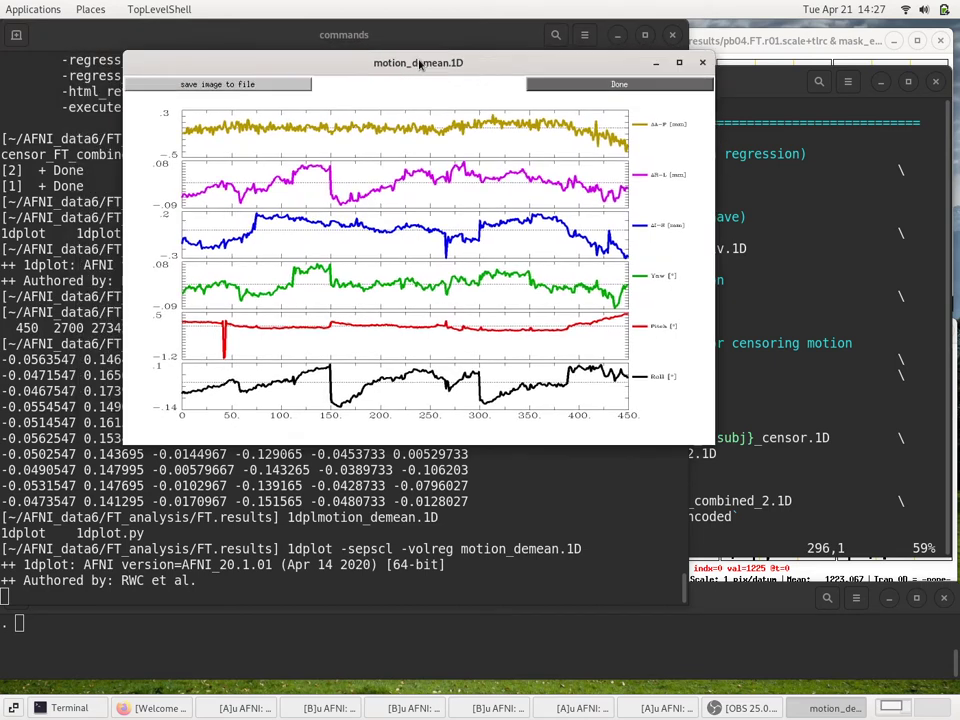
left_click(85, 183)
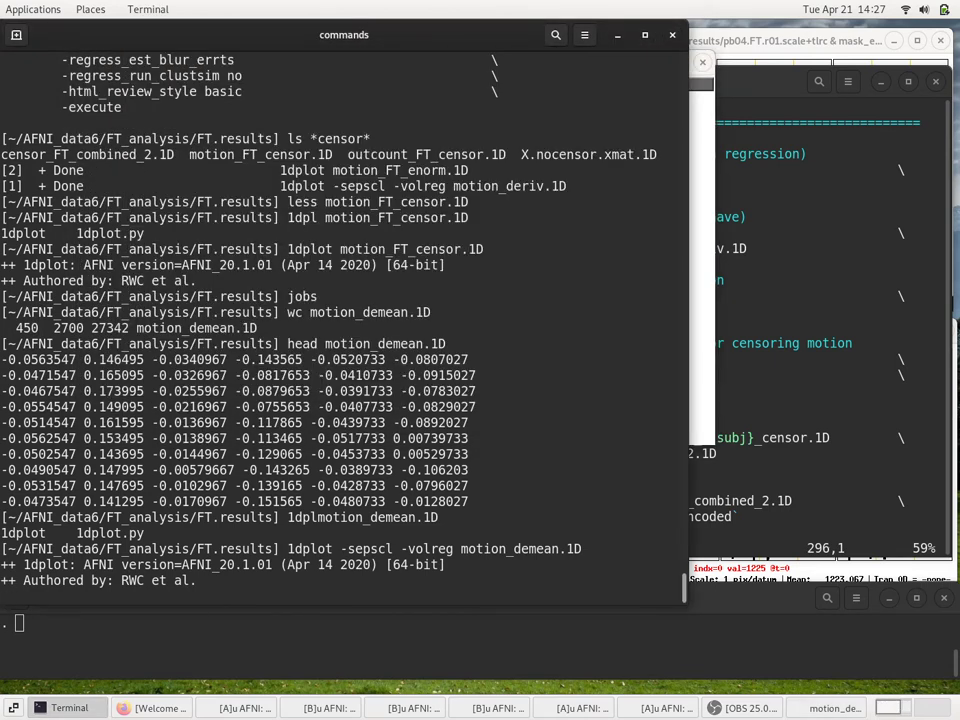
key("ctrl+z")
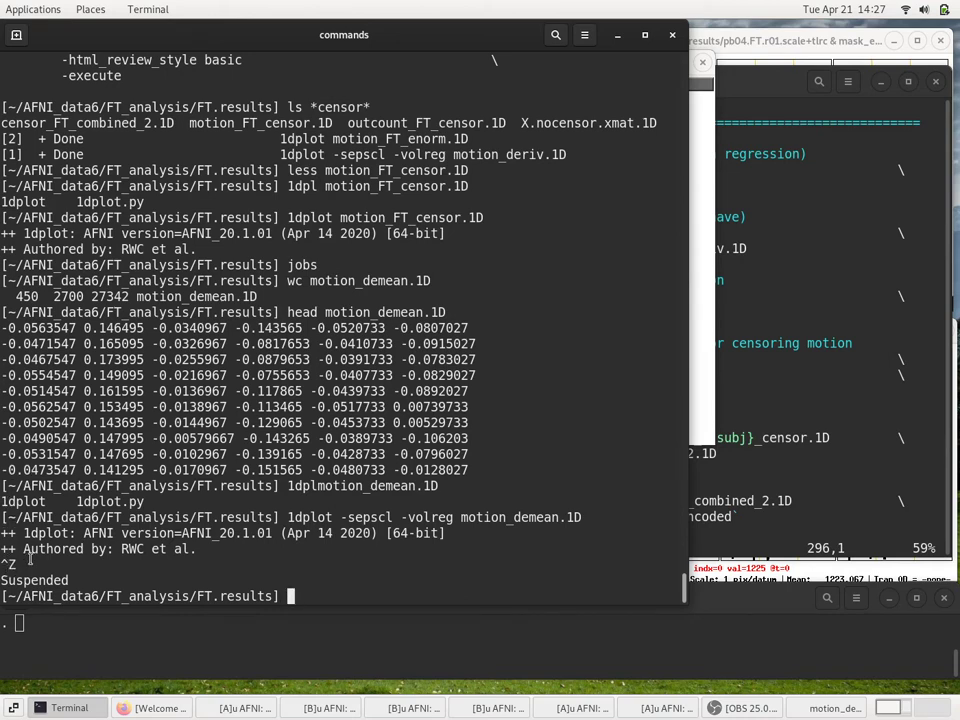
Step: Mark the Suspended message and list the current jobs
left_click_drag(10, 565, 50, 570)
double_click(47, 580)
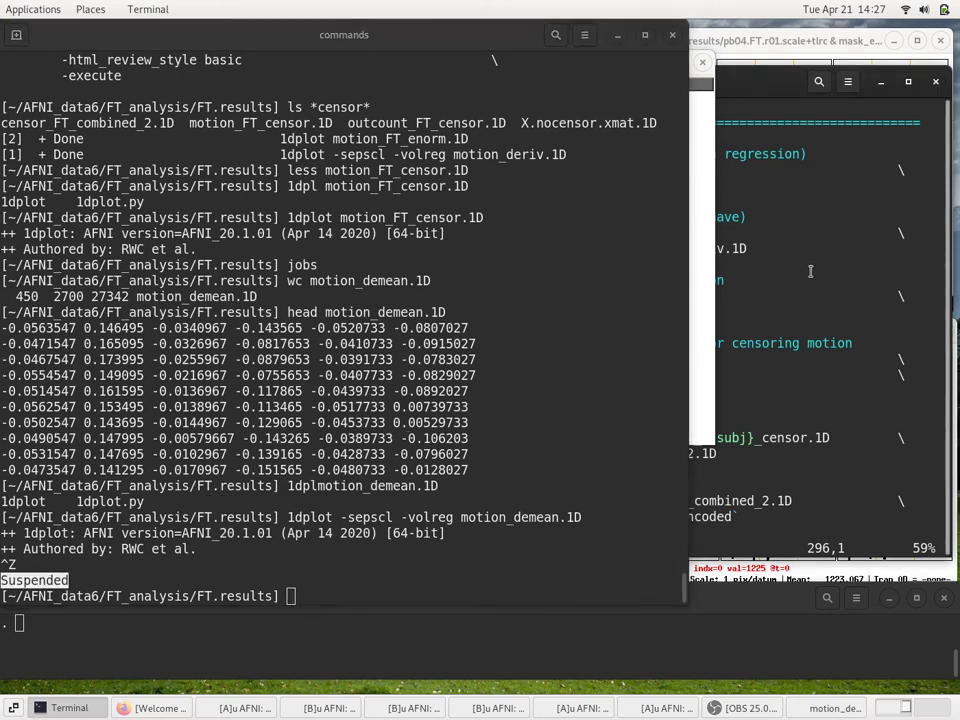
type("bg")
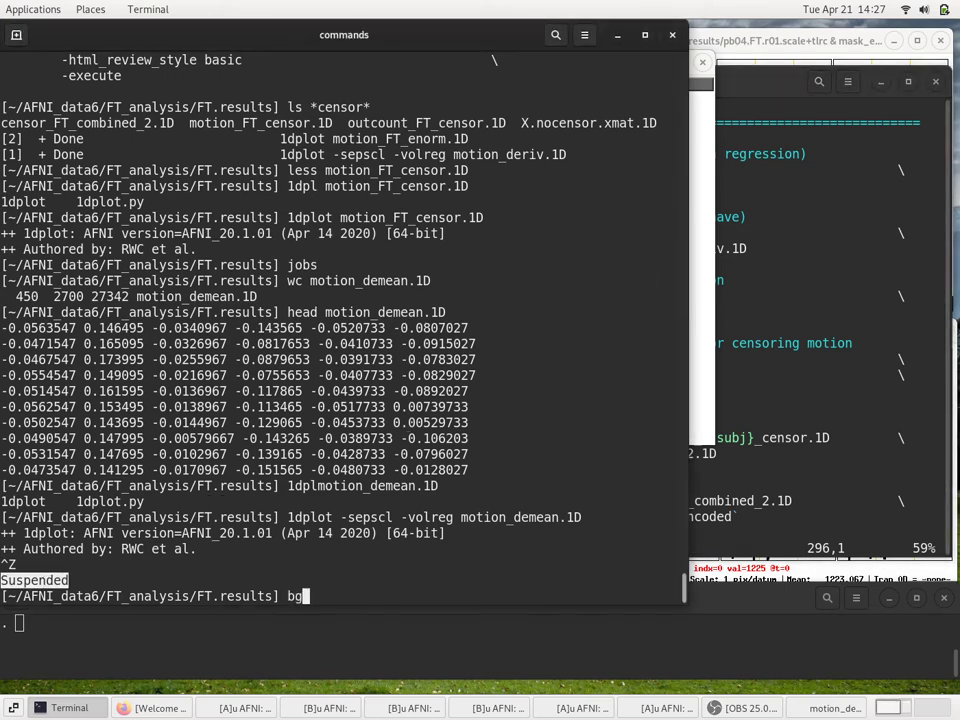
key("BackSpace")
key("BackSpace")
type("jobs")
key("Return")
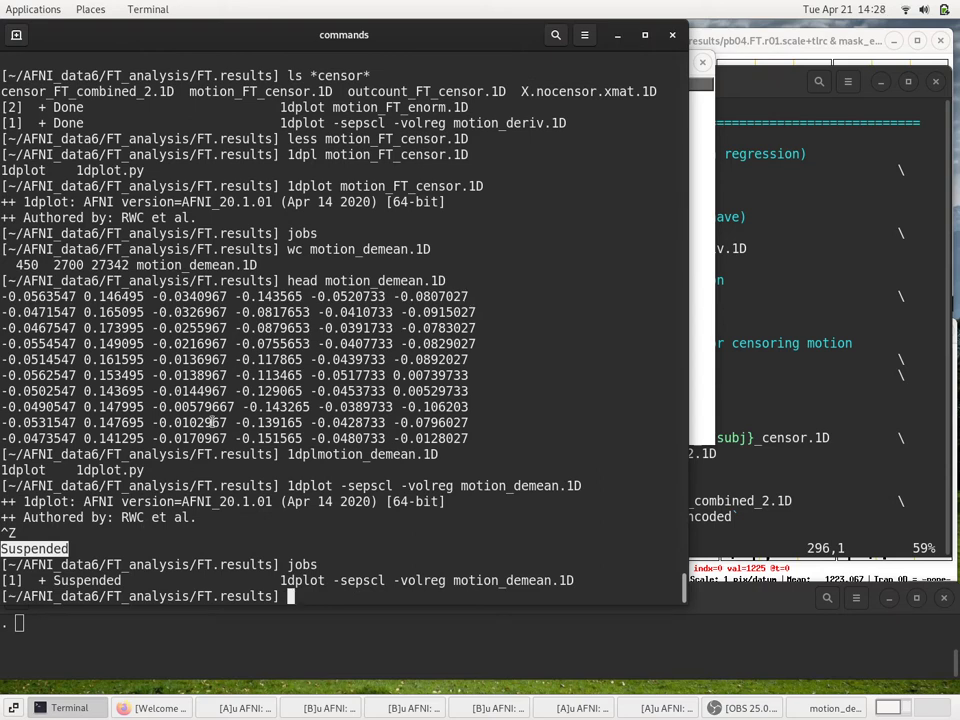
Step: Resume the suspended 1dplot job with bg and mark its resumed command line
type("bg")
key("Return")
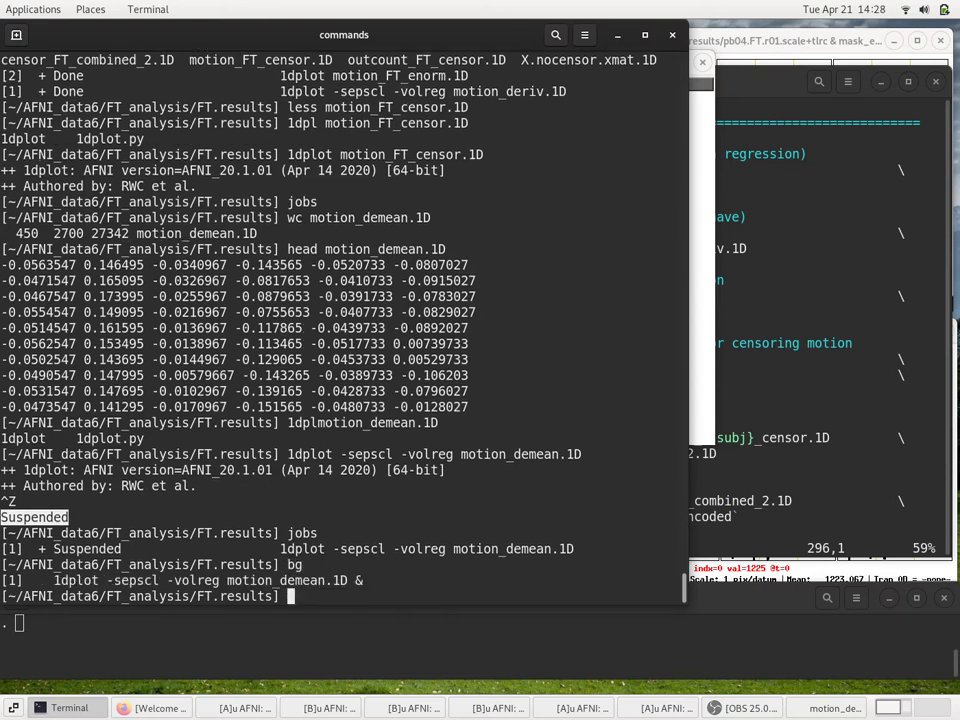
double_click(75, 580)
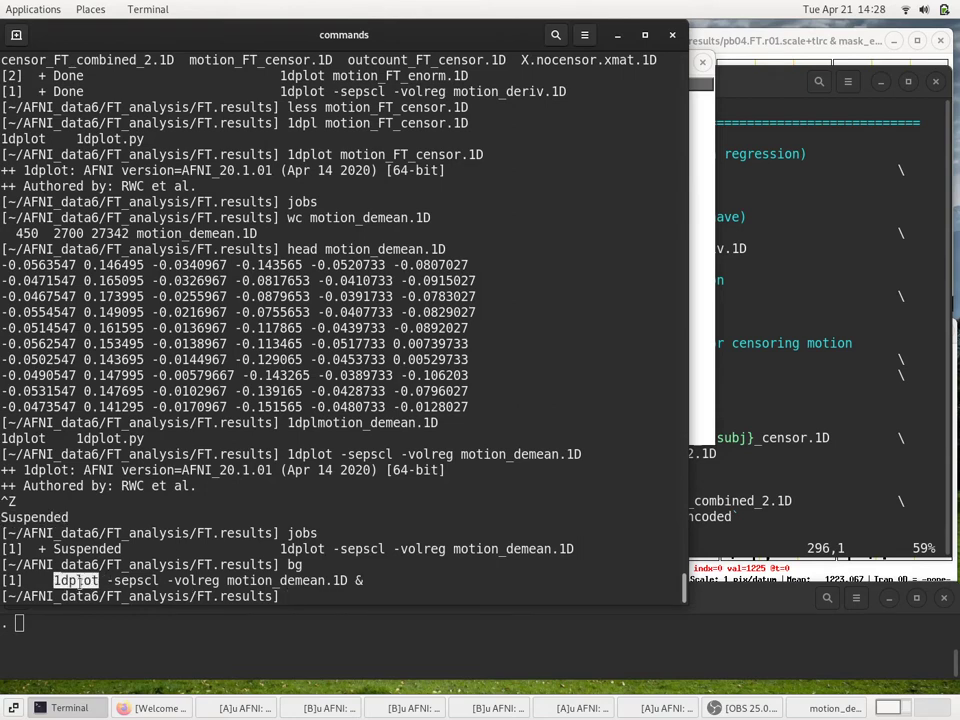
left_click_drag(75, 580, 291, 582)
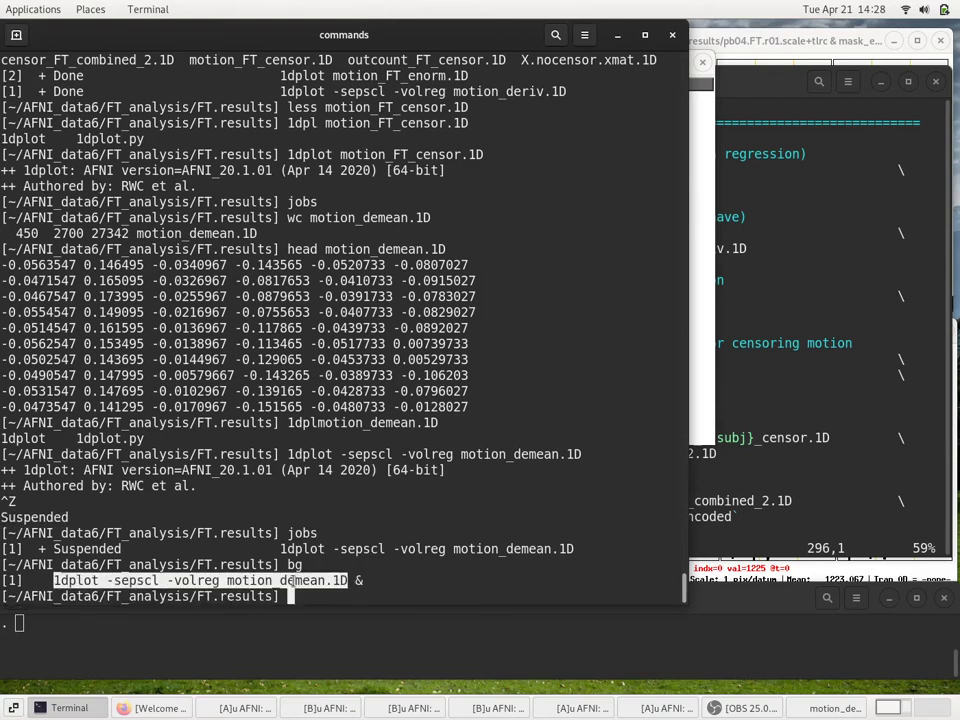
left_click(350, 580)
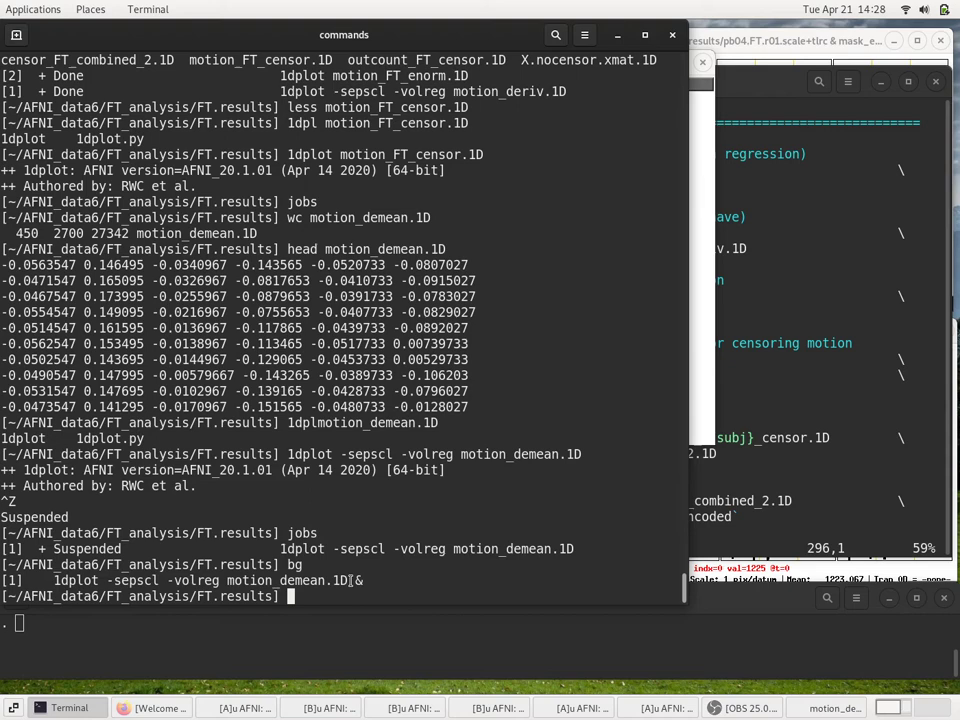
left_click_drag(349, 580, 394, 585)
Step: Run jobs again to confirm the plot is listed as Running
type("jobs")
key("Return")
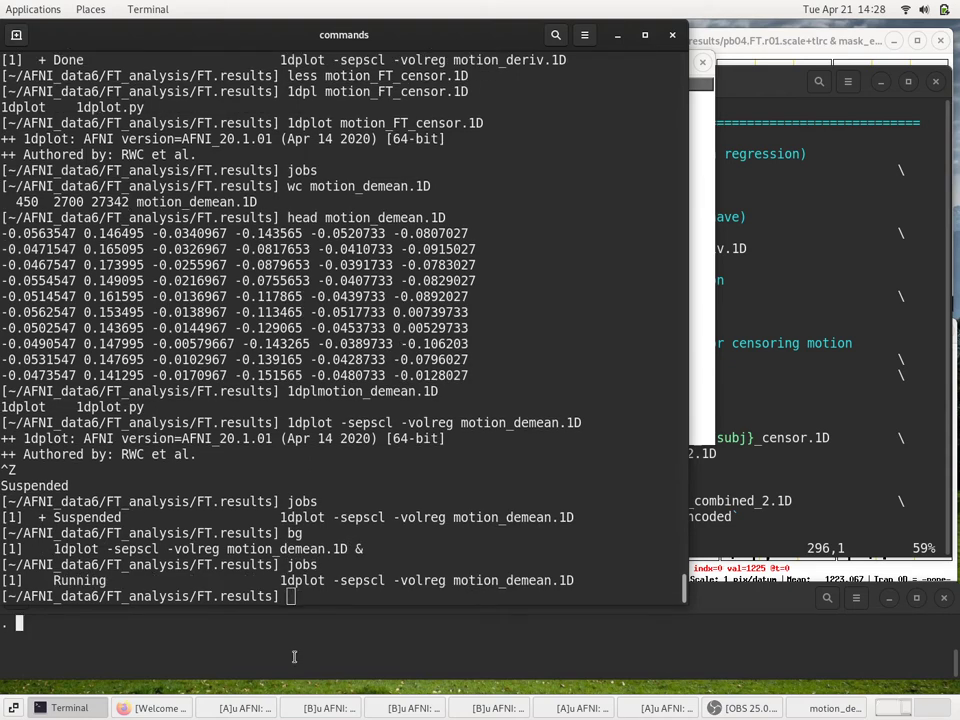
double_click(80, 580)
left_click(381, 376)
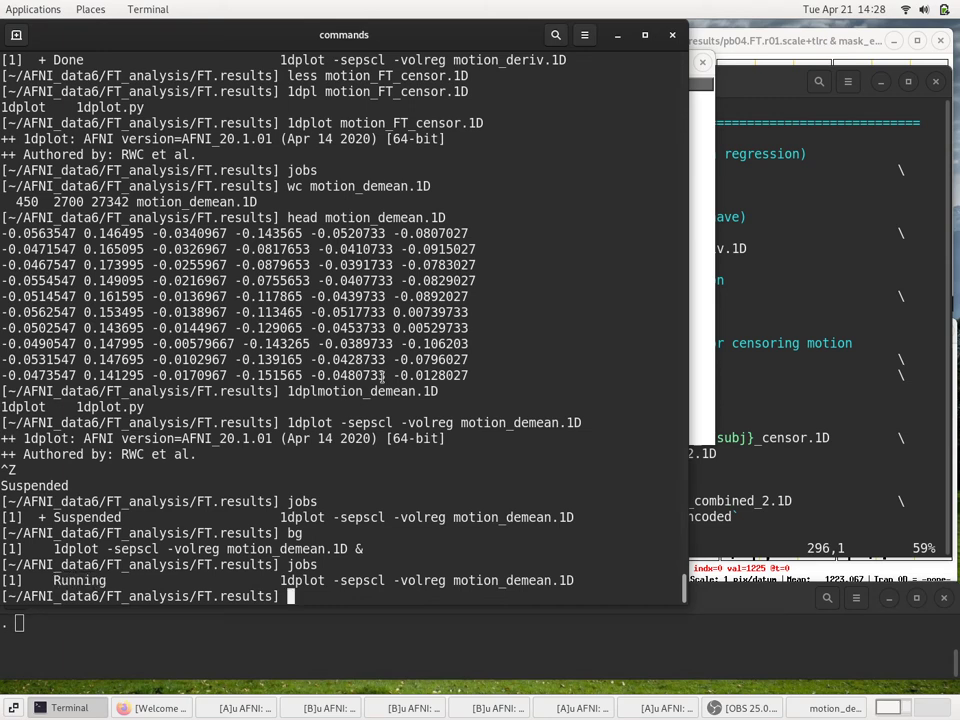
Step: List the per-run files with ls -l mot_demean.r0*, showing r01 to r03
left_click(812, 403)
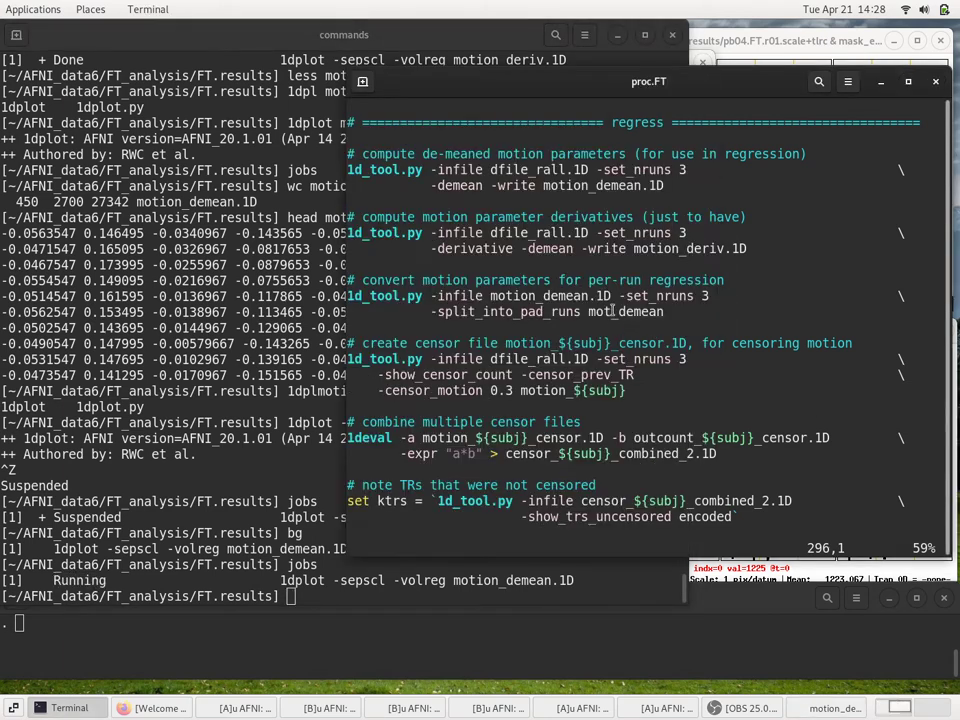
double_click(612, 311)
key("ctrl+c")
left_click(218, 447)
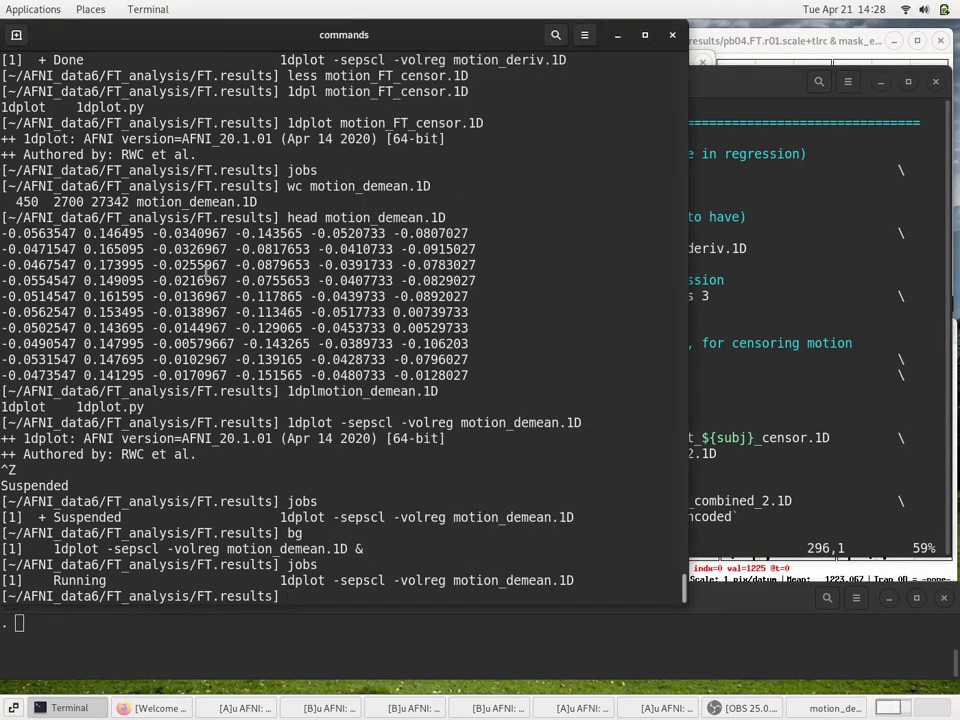
type("ls -l")
key("shift+Insert")
key("Return")
key("Up")
key("Tab")
key("Tab")
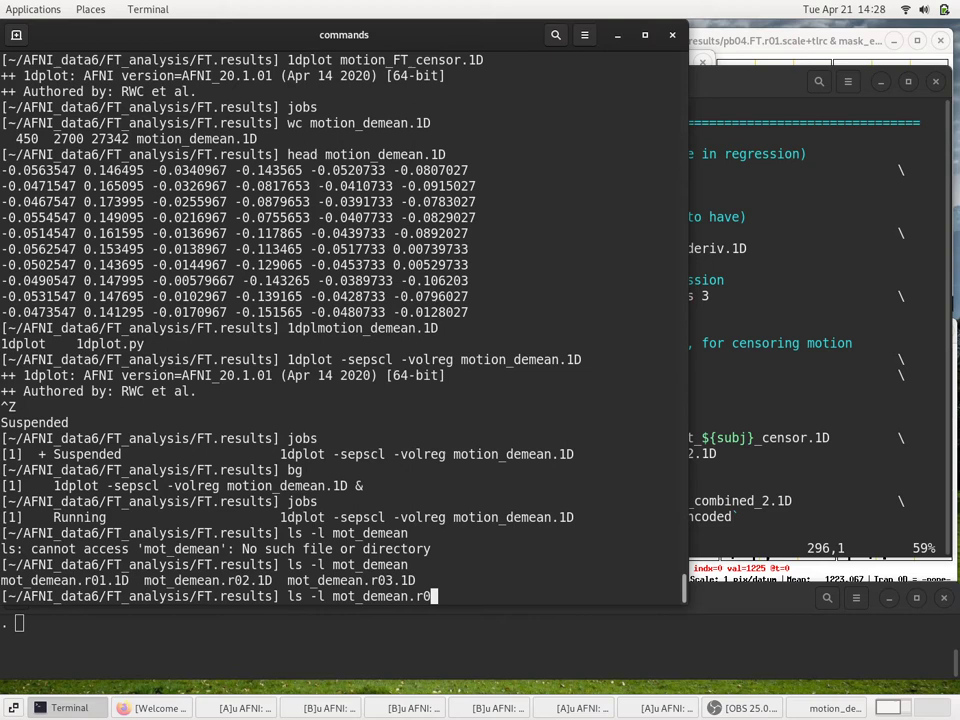
key("Return")
key("Up")
type("*")
key("Return")
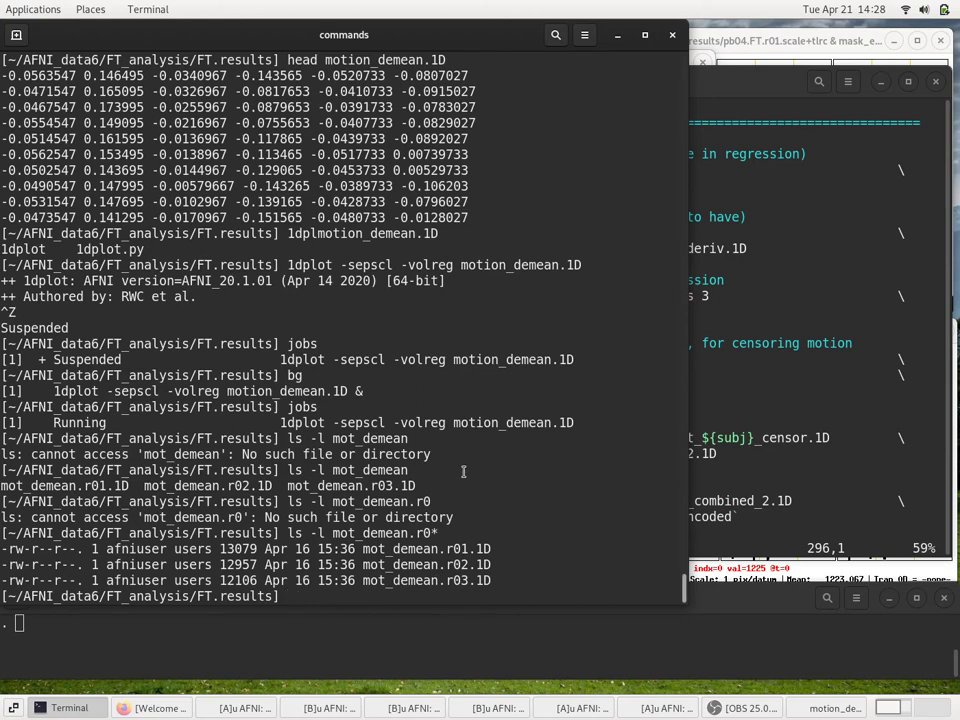
Step: Plot mot_demean.r01.1D with 1dplot -sepscl -volreg, then close the plot
type("1dpl")
key("Up")
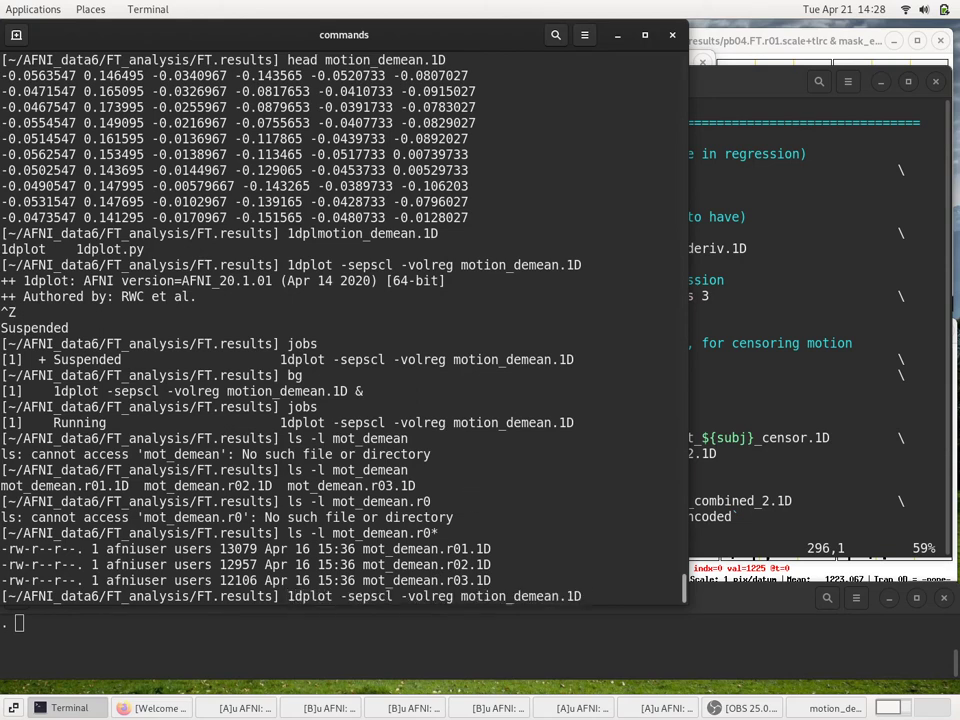
key("BackSpace")
key("BackSpace")
key("BackSpace")
key("BackSpace")
key("BackSpace")
key("BackSpace")
key("BackSpace")
key("BackSpace")
key("BackSpace")
key("BackSpace")
key("BackSpace")
key("BackSpace")
key("BackSpace")
key("BackSpace")
key("BackSpace")
key("BackSpace")
key("BackSpace")
key("BackSpace")
key("BackSpace")
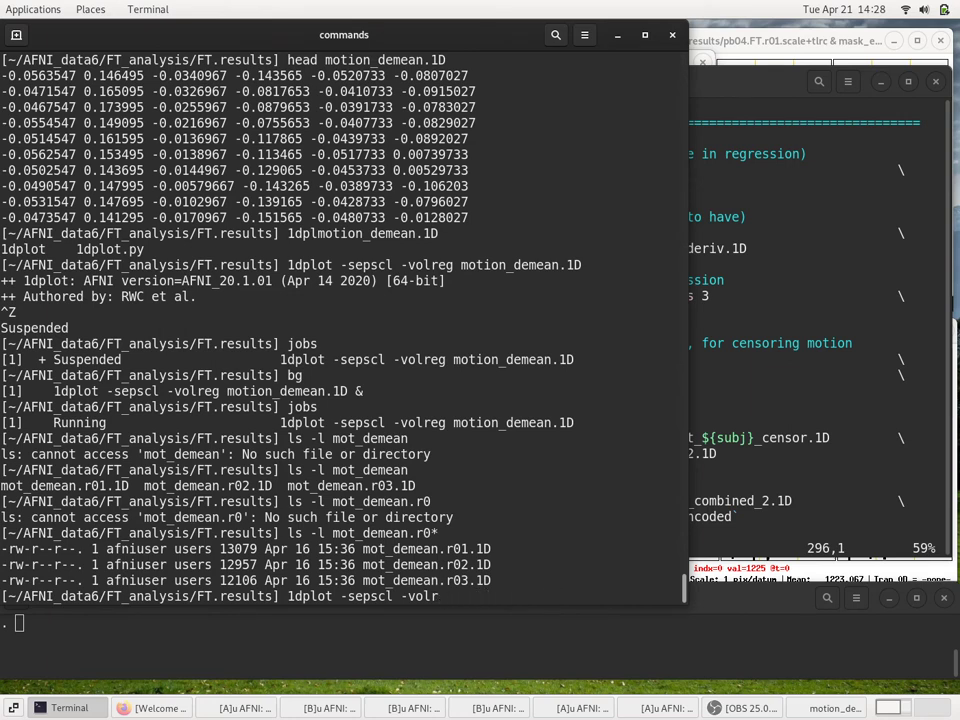
type("eg")
double_click(412, 548)
middle_click(432, 492)
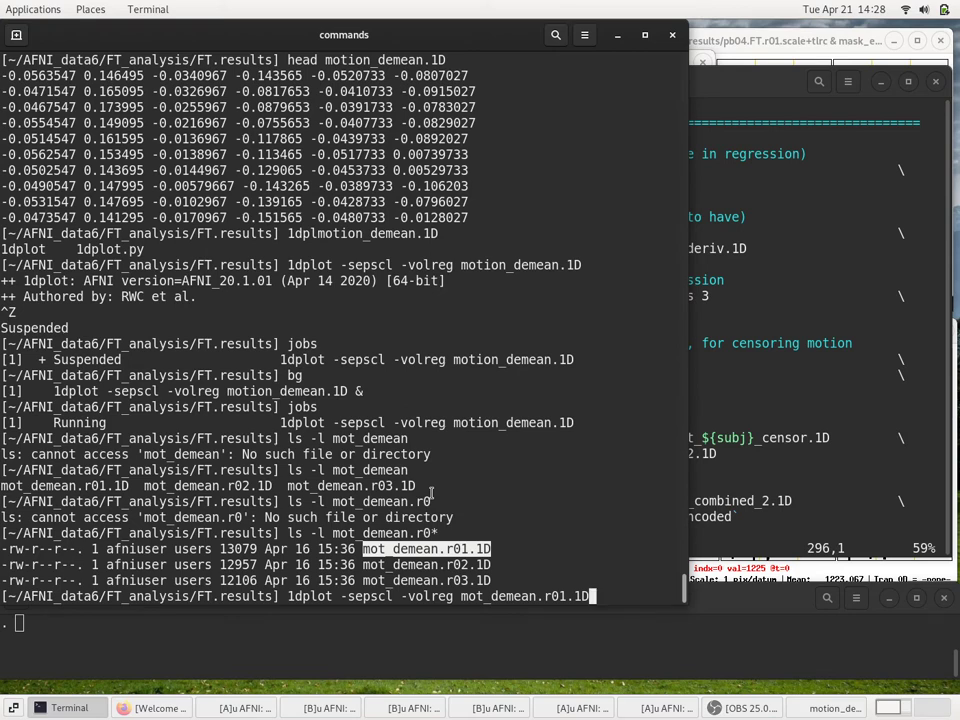
key("Return")
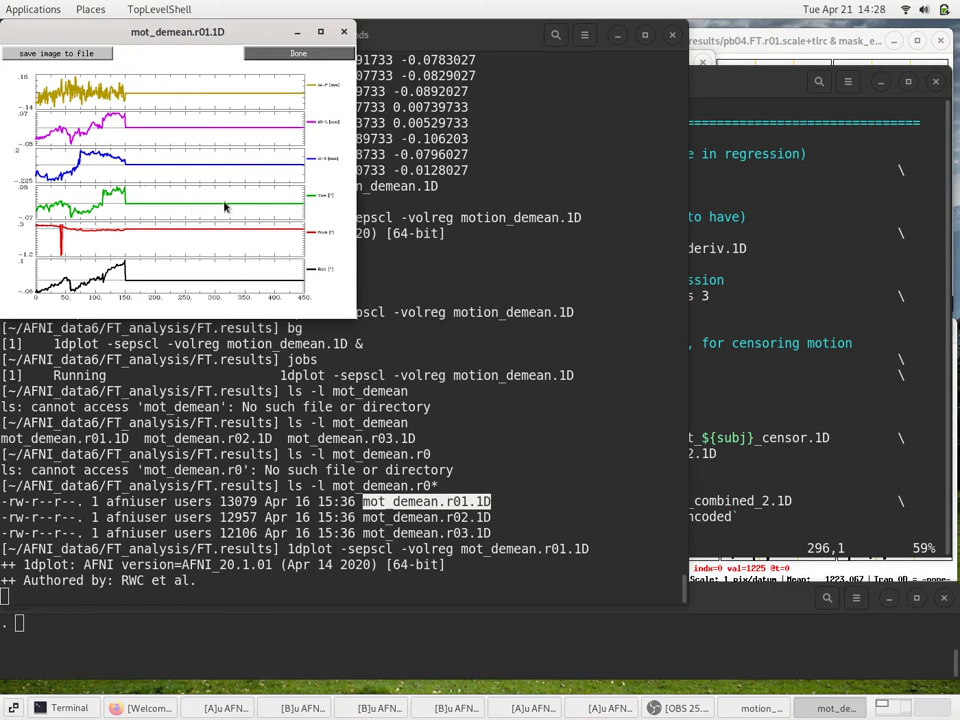
left_click(345, 33)
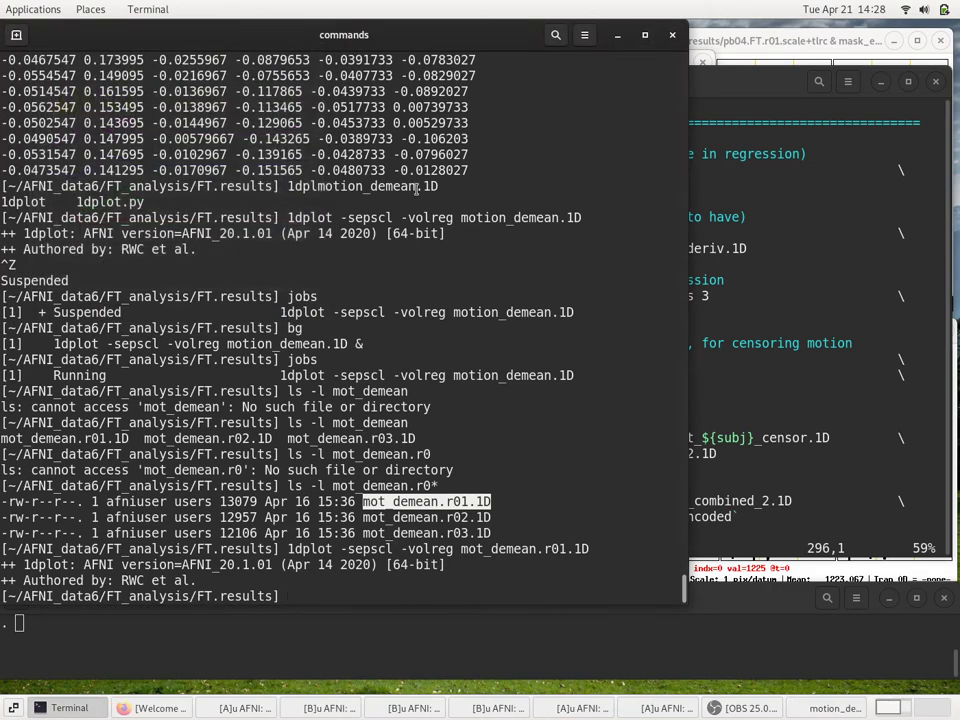
Step: Plot mot_demean.r02.1D the same way and close that plot
key("Up")
key("BackSpace")
key("BackSpace")
key("BackSpace")
key("BackSpace")
type("2.1D")
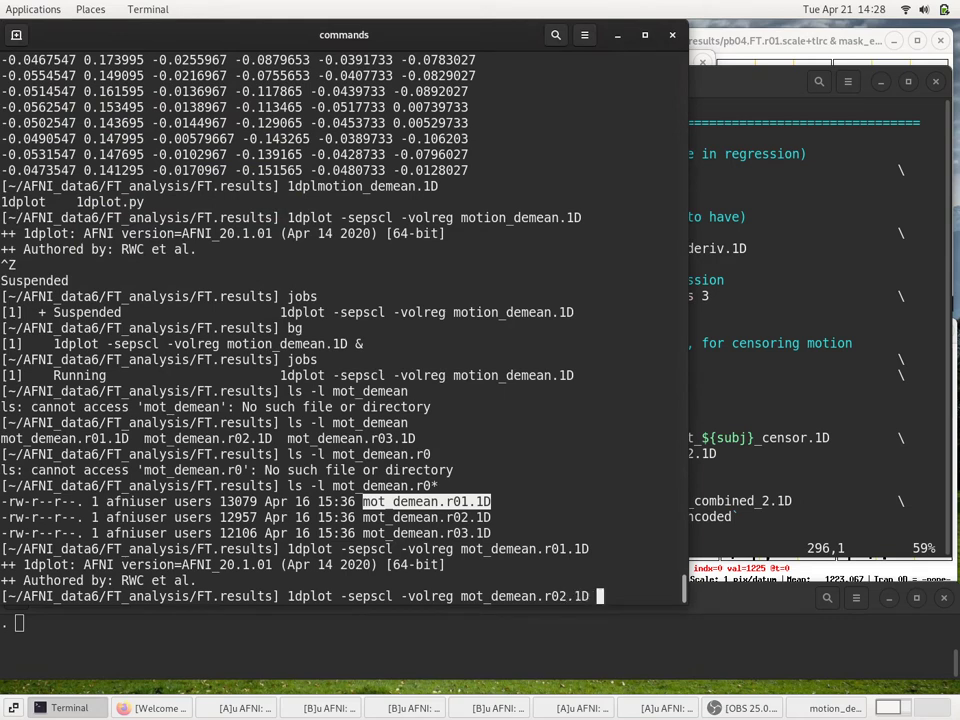
key("Return")
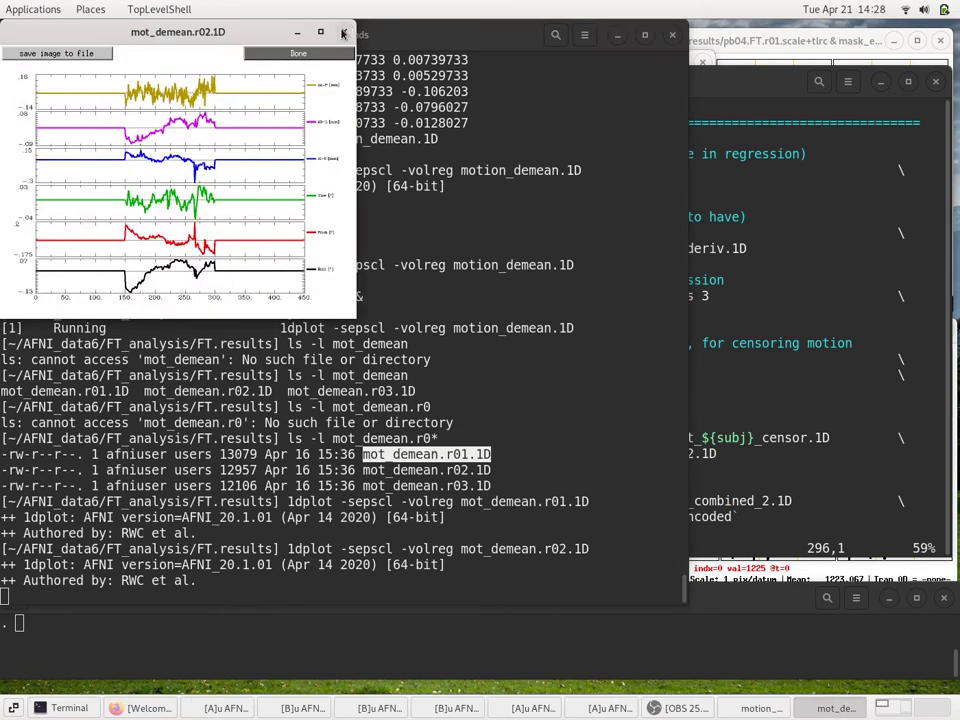
left_click(344, 32)
left_click(743, 262)
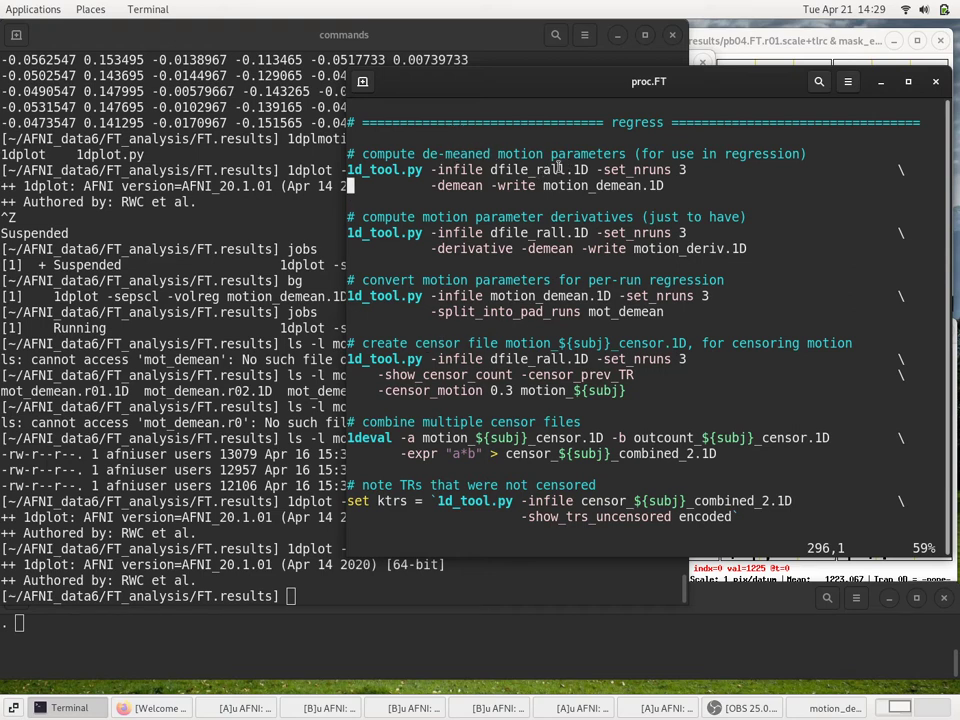
Step: Highlight 'derivatives', motion_demean.1D and motion_deriv.1D in the proc.FT derivative step
double_click(594, 218)
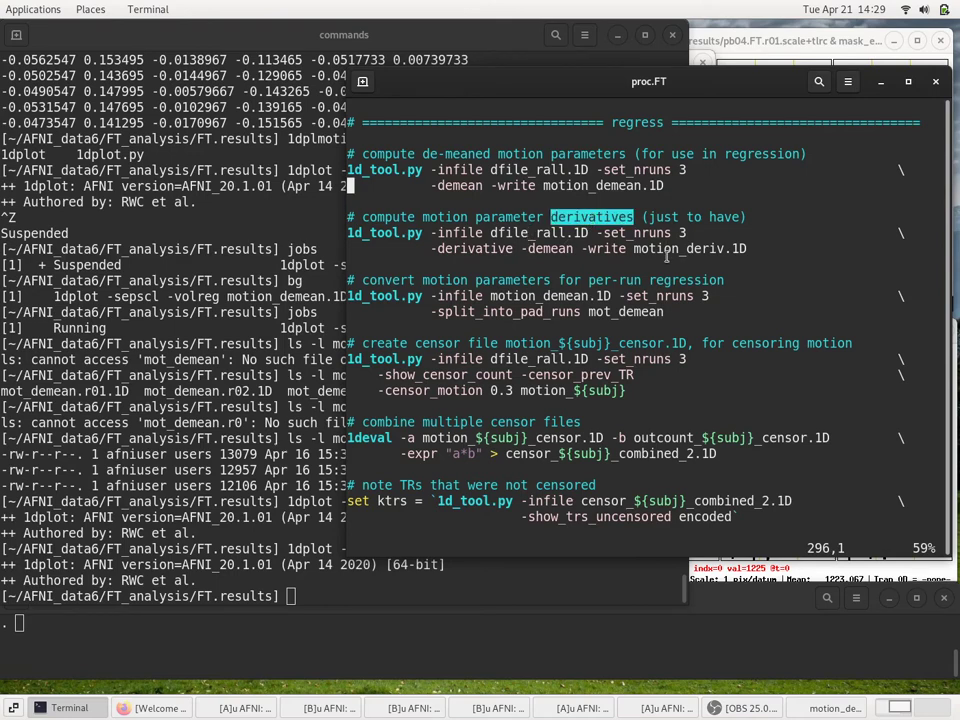
double_click(590, 184)
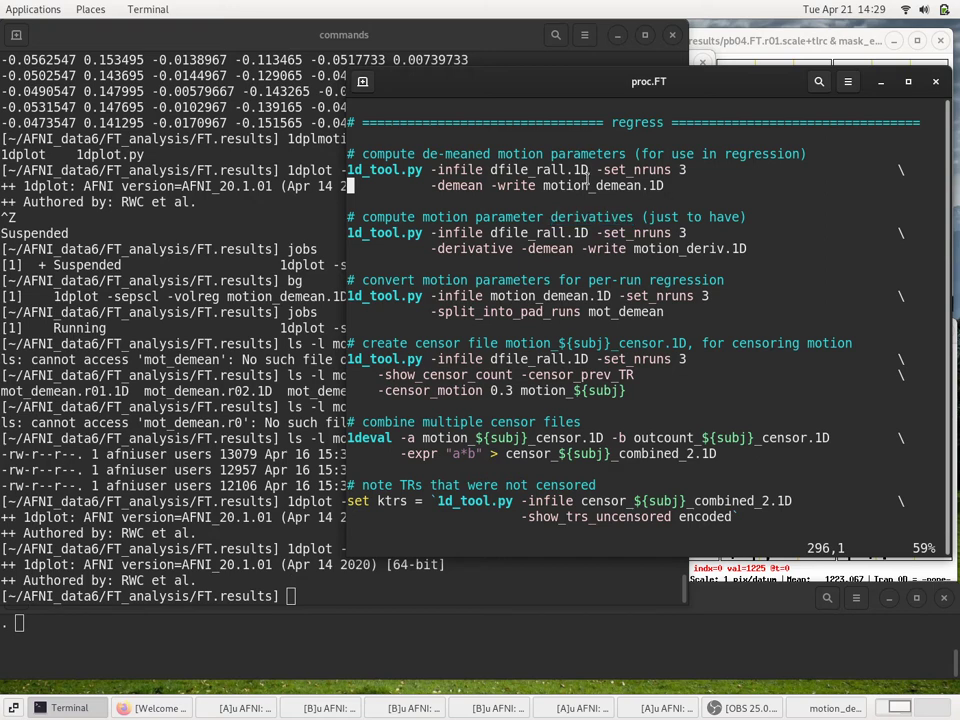
double_click(640, 250)
left_click(208, 262)
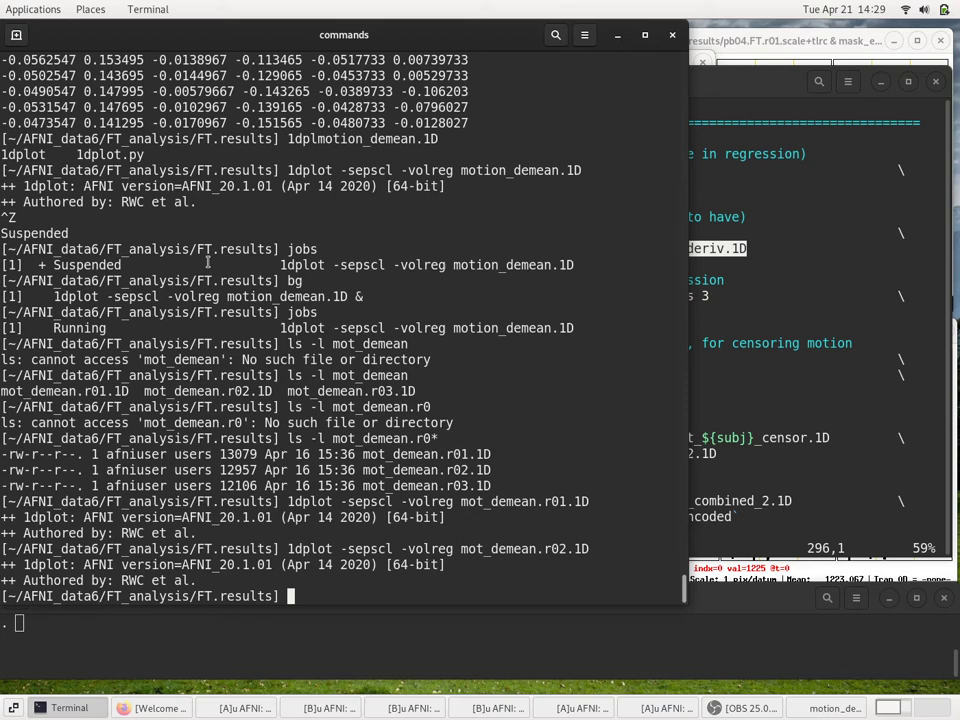
Step: Print the first ten rows of dfile_rall.1D with head, copying the name from proc.FT
type("head")
key("alt+Tab")
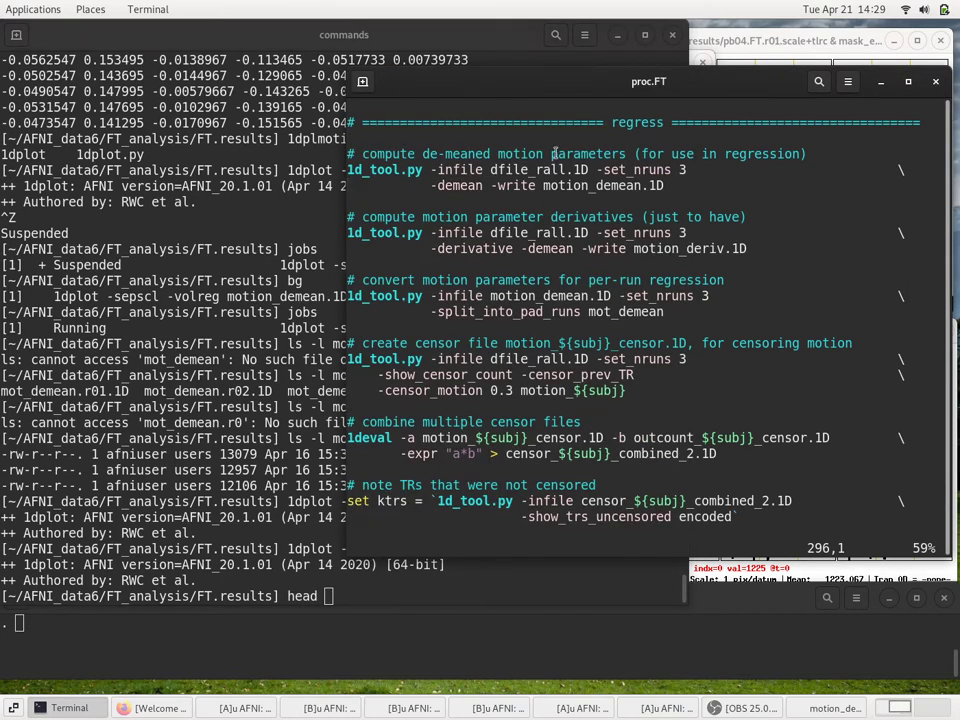
double_click(521, 169)
key("alt+Tab")
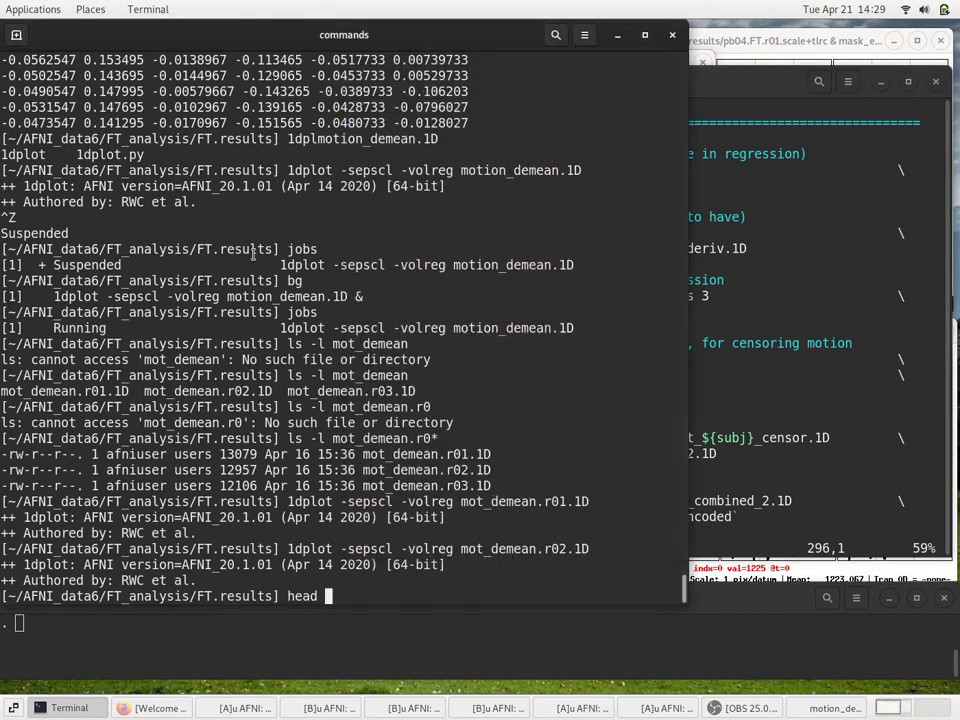
middle_click(521, 169)
key("Return")
key("Return")
key("Return")
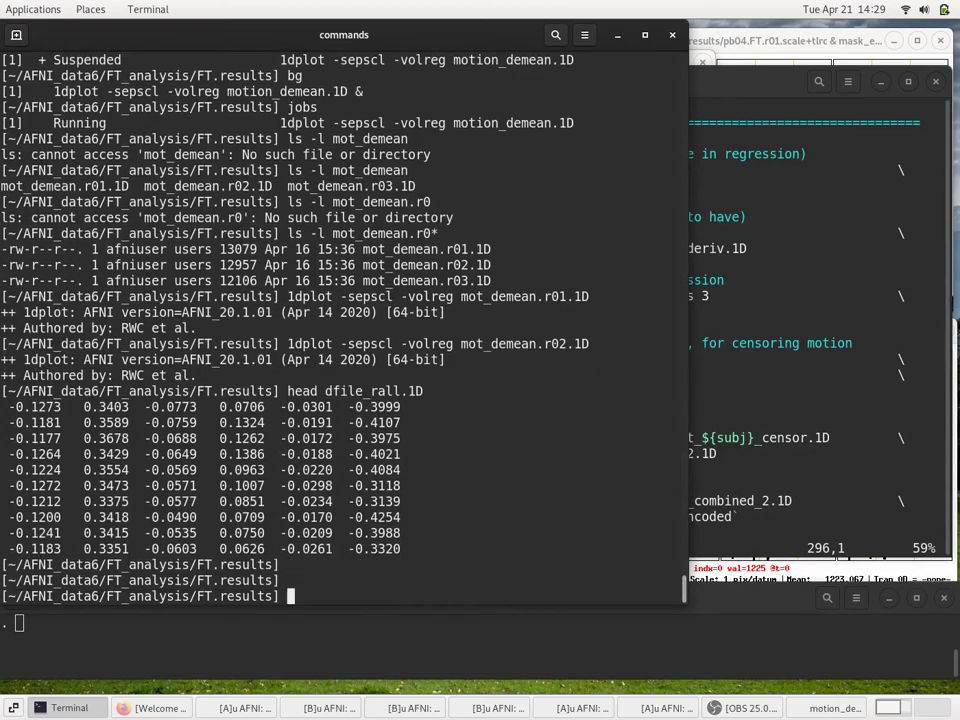
Step: Print the first ten rows of motion_deriv.1D with head
key("alt+Tab")
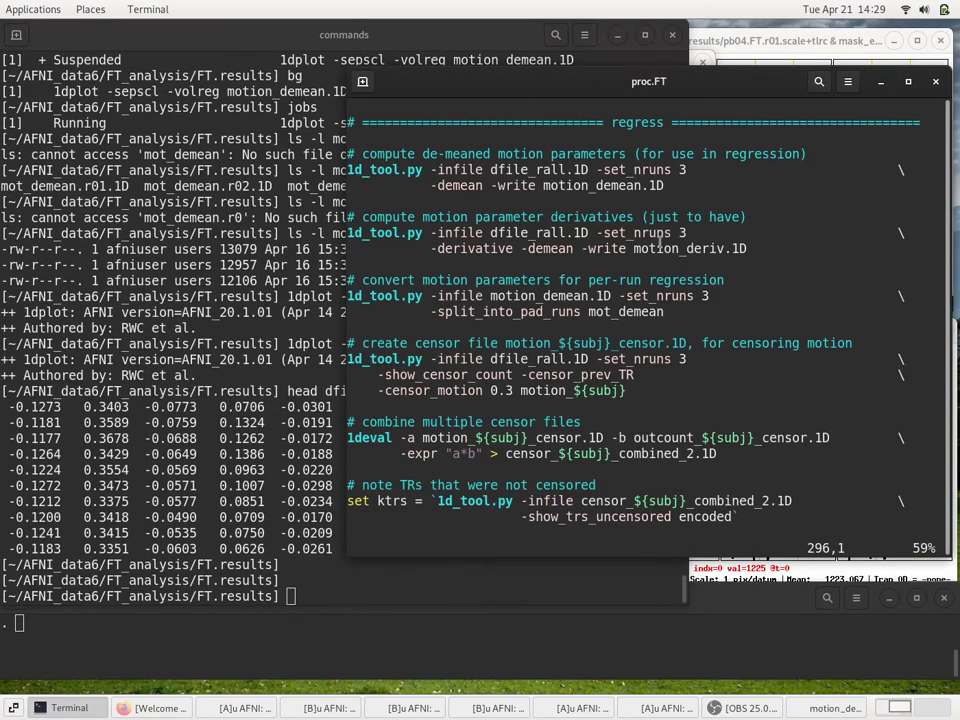
double_click(662, 248)
left_click(235, 305)
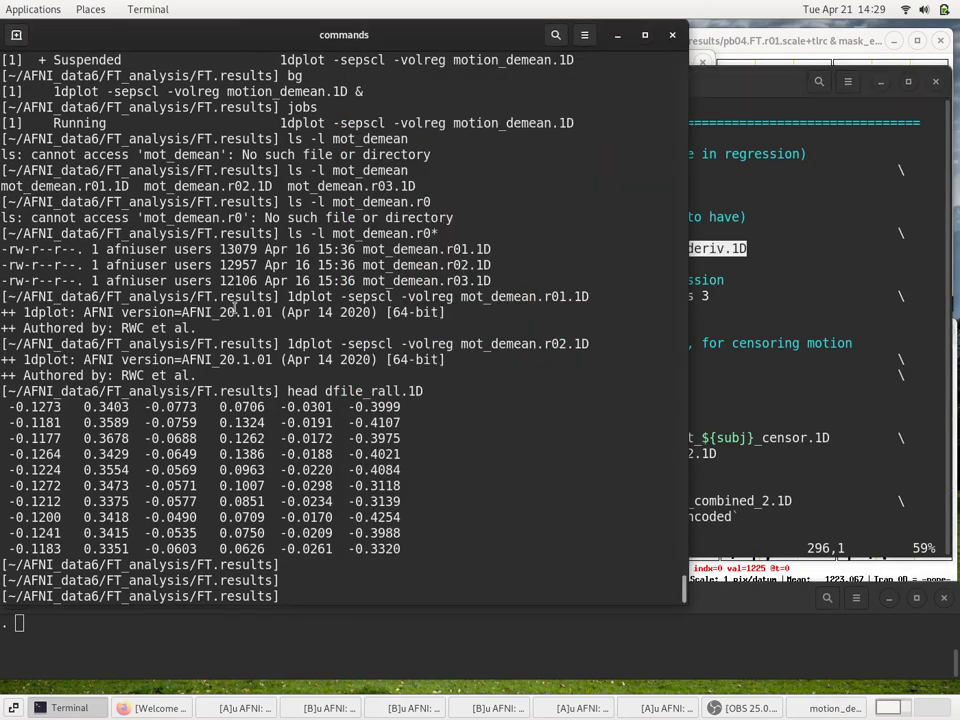
type("head")
middle_click(235, 305)
key("Return")
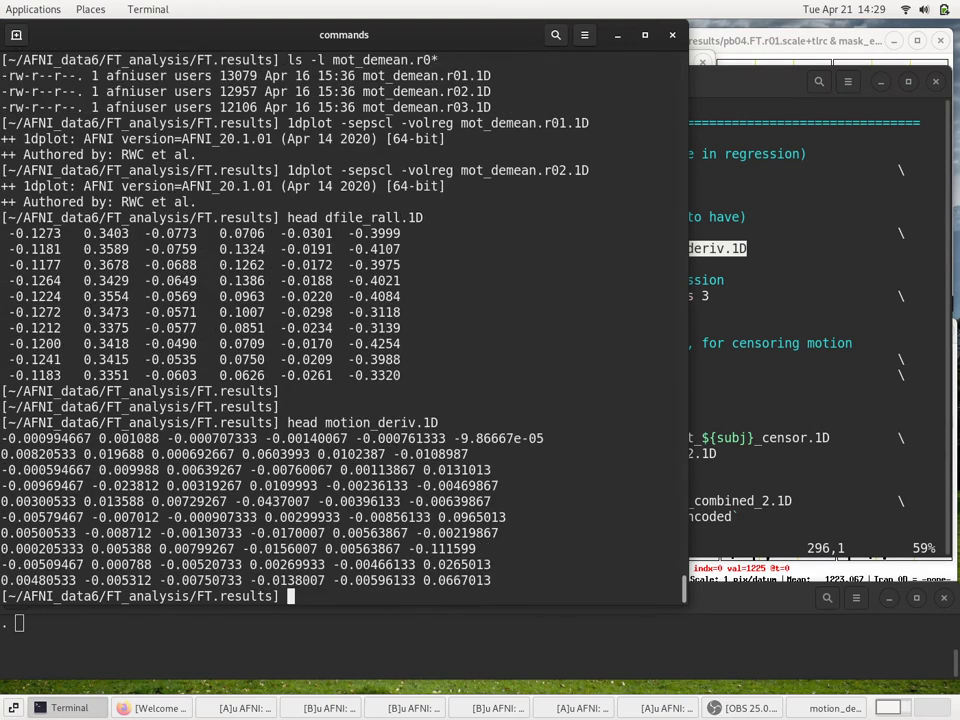
Step: Mark the second and third rows of raw motion and derivative values to compare them
triple_click(352, 454)
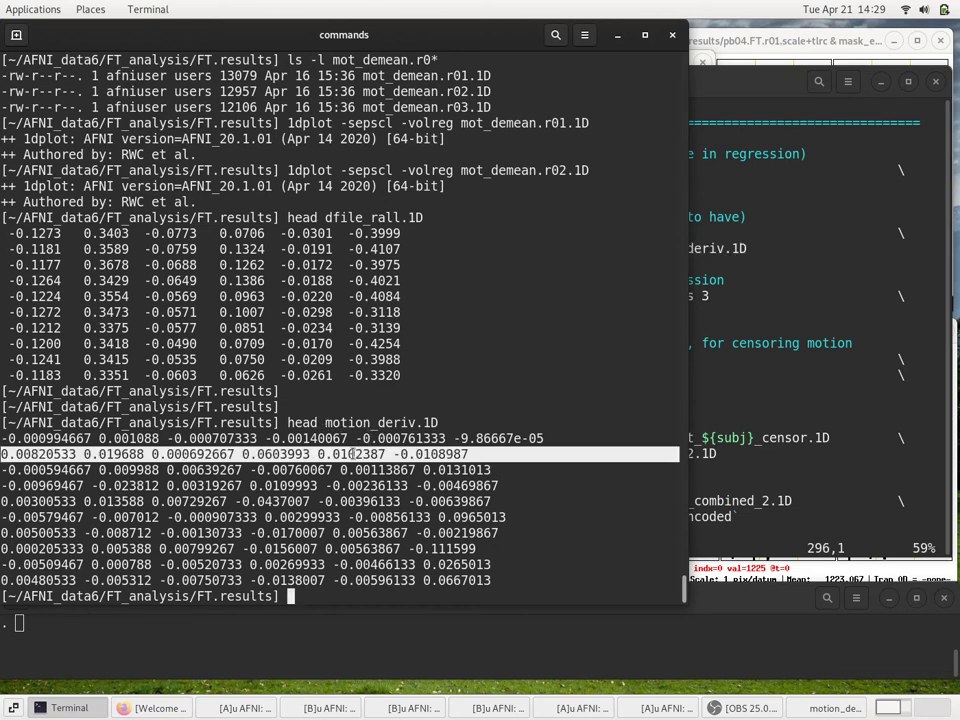
triple_click(50, 264)
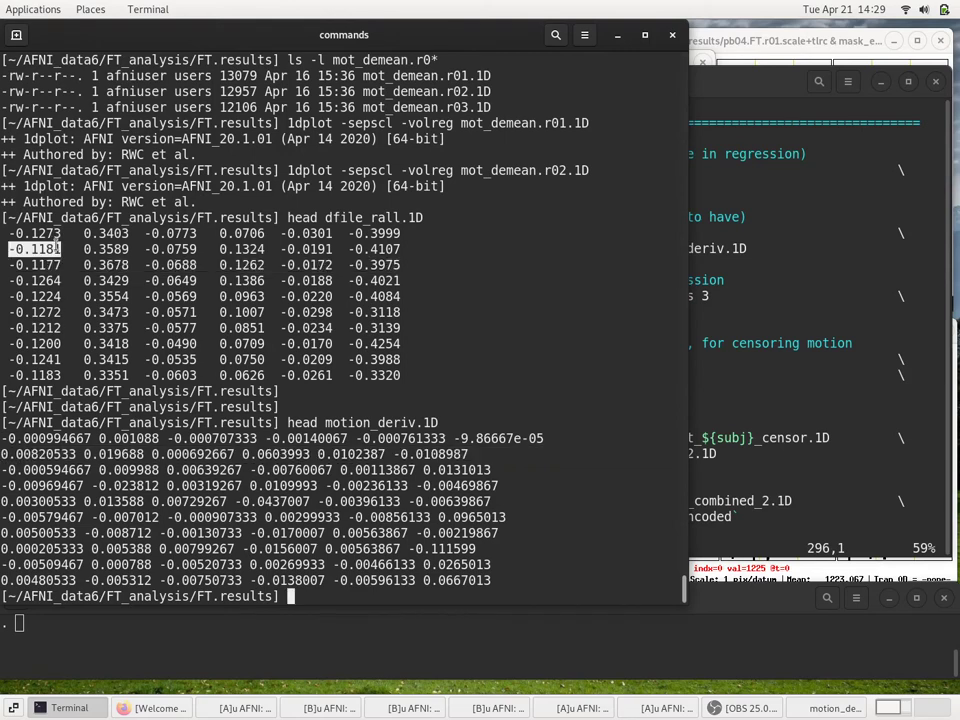
triple_click(57, 248)
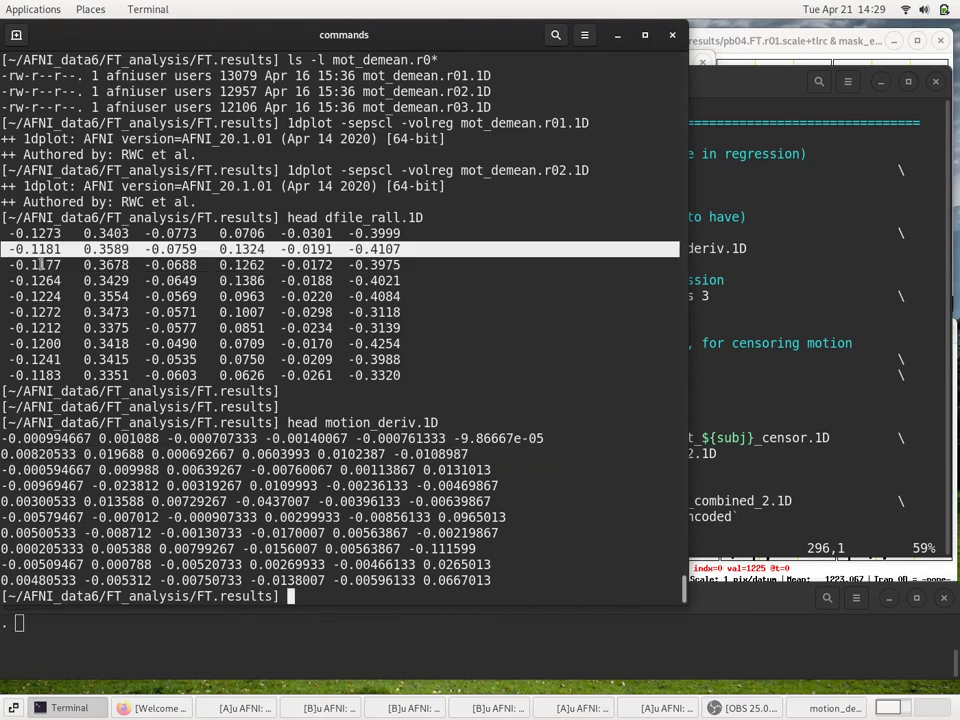
triple_click(40, 264)
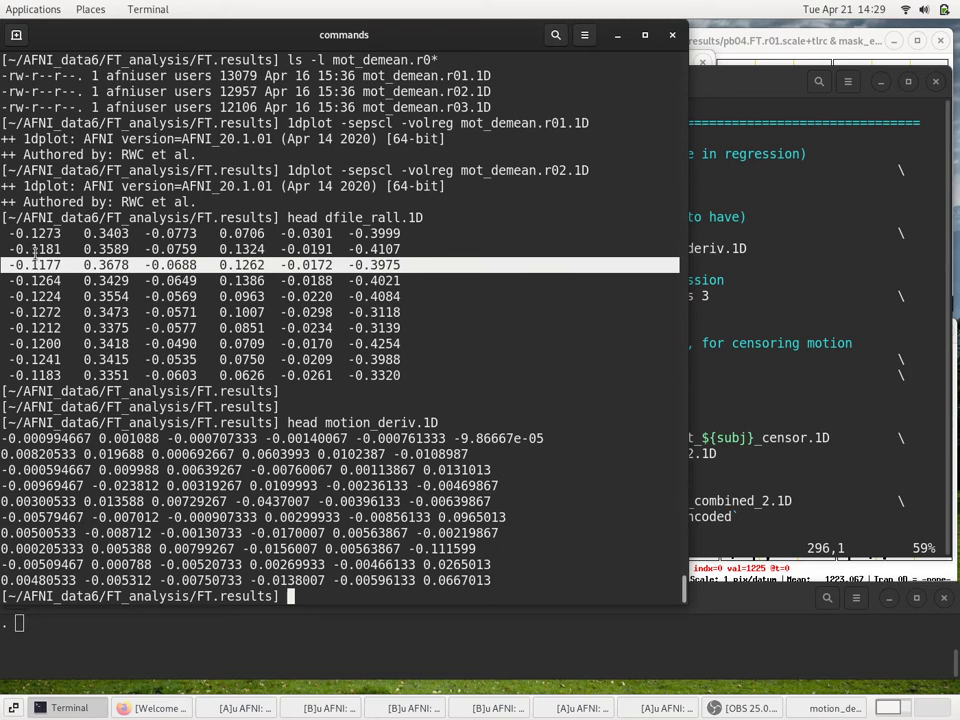
triple_click(35, 250)
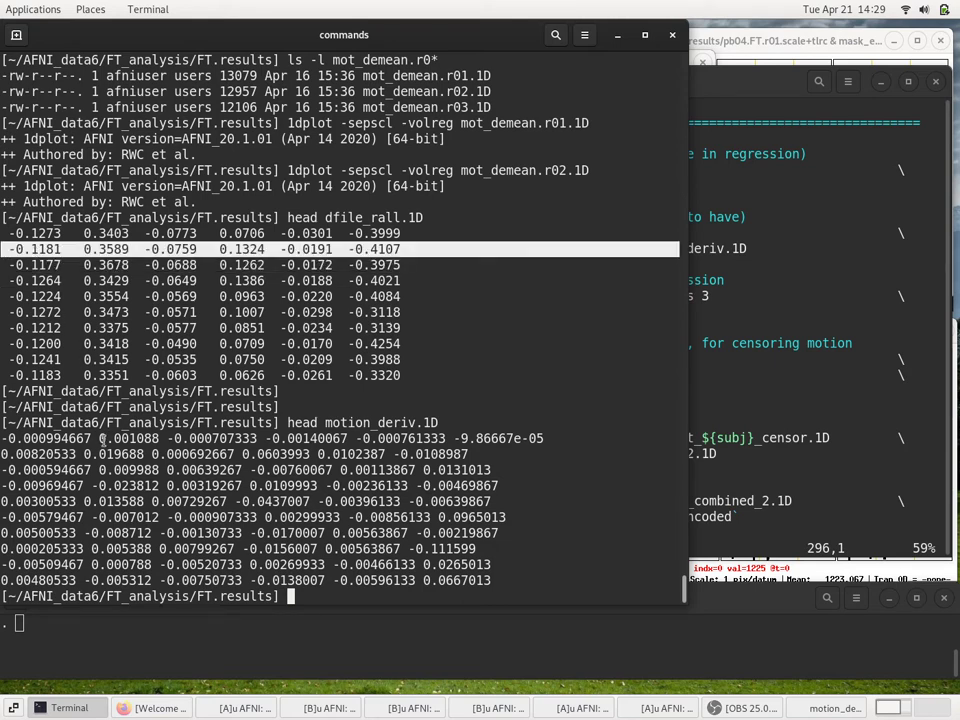
triple_click(88, 469)
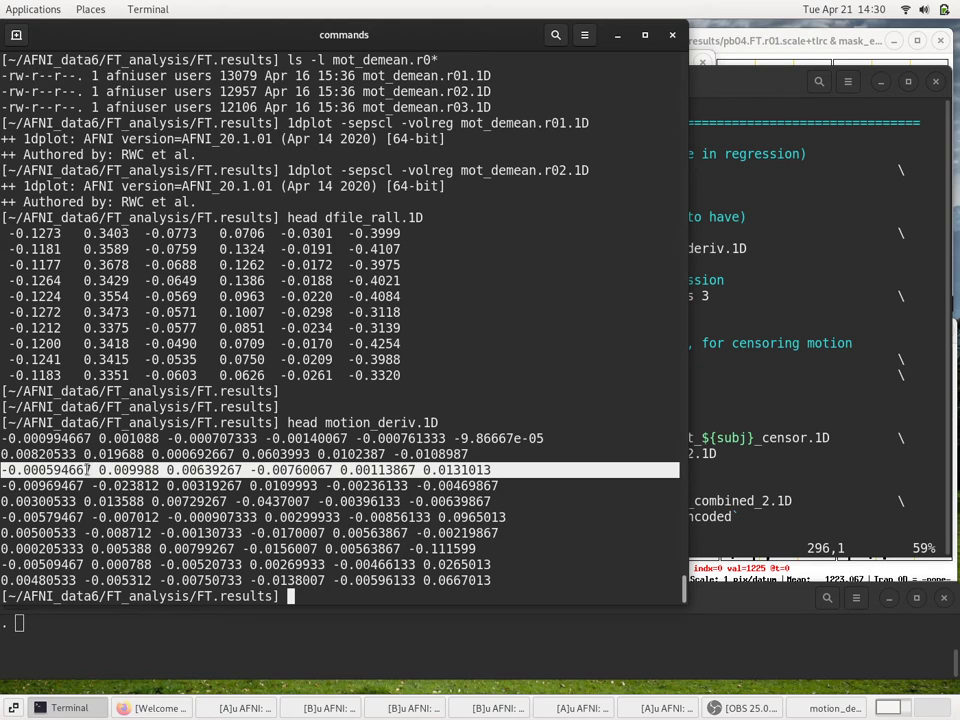
left_click(736, 376)
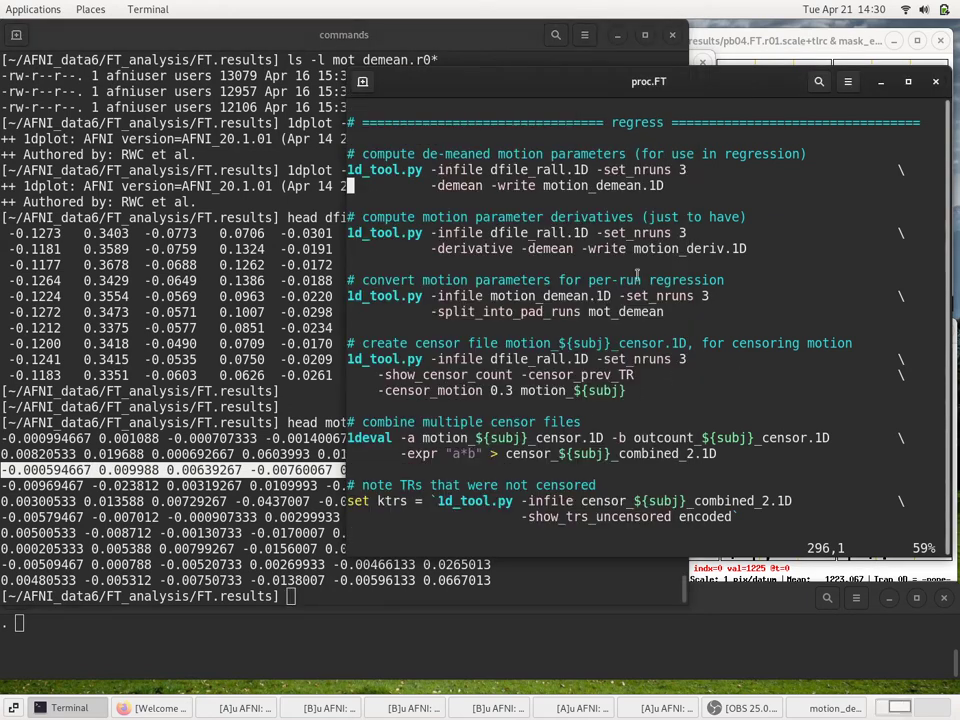
double_click(548, 249)
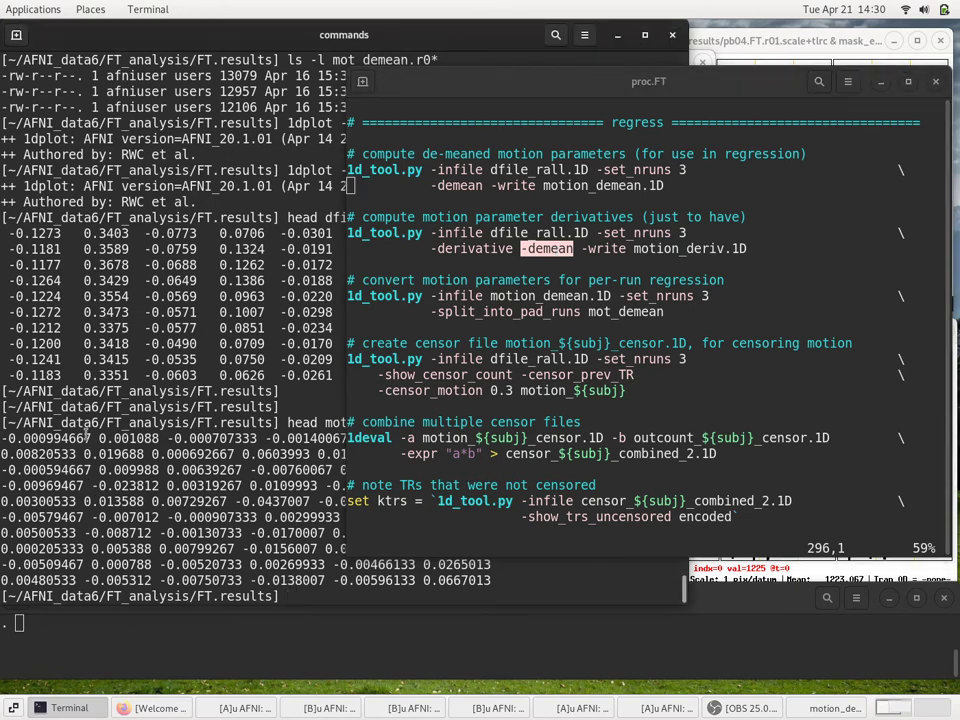
triple_click(89, 437)
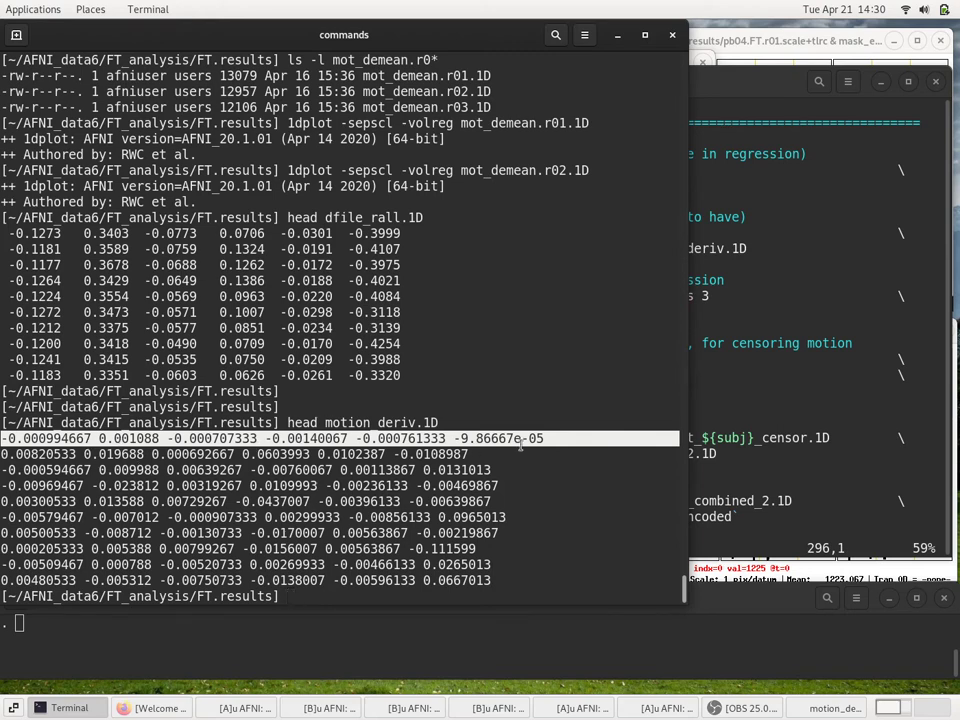
Step: Turn the recalled head command into '1dplot -sepscl -volreg dfile_rall.1D &' and run it
left_click(762, 417)
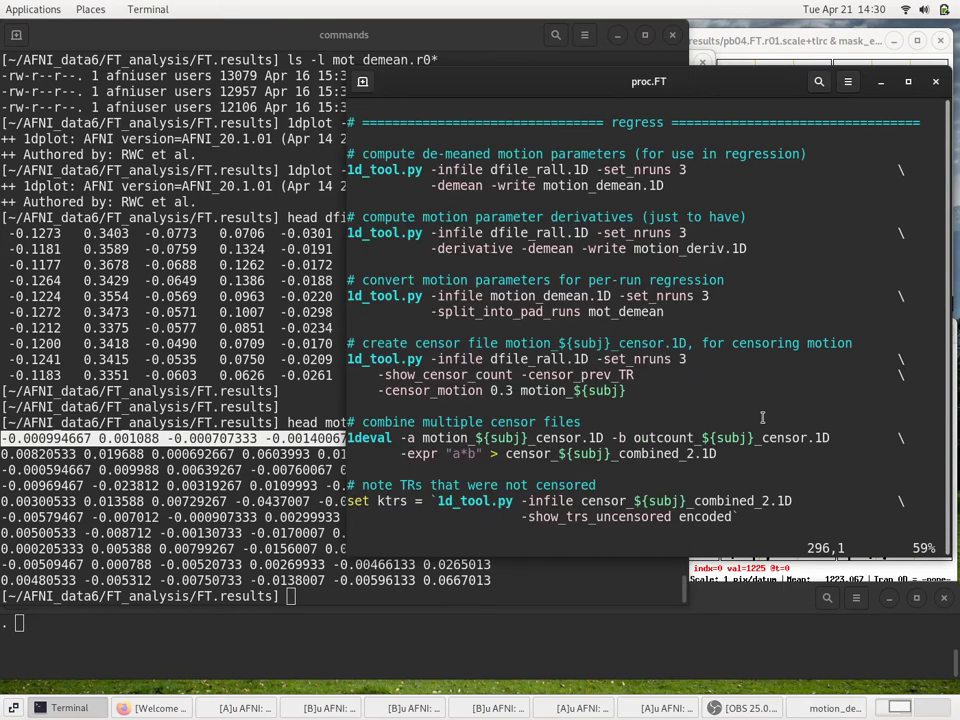
left_click(178, 411)
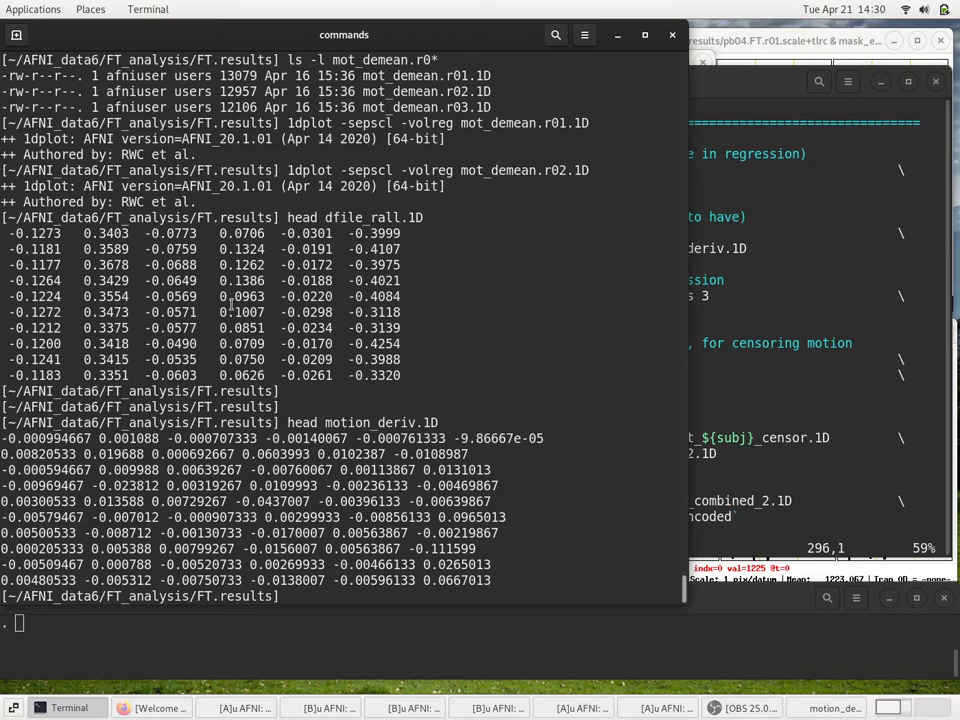
key("Up")
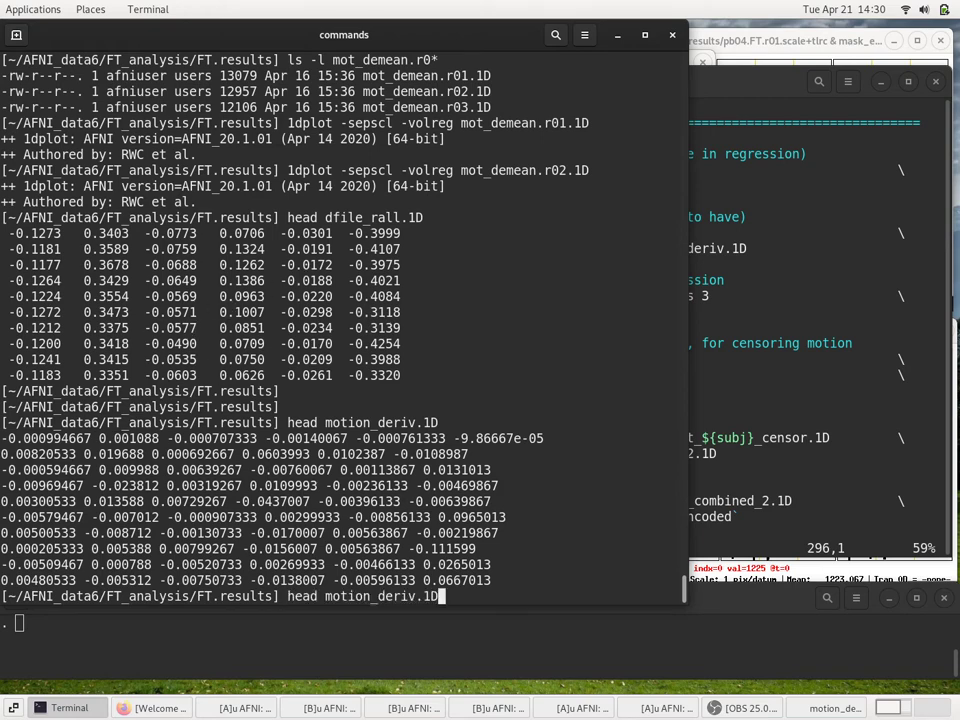
key("Up")
key("ctrl+a")
key("Delete")
key("Delete")
key("Delete")
key("Delete")
key("Delete")
type("1")
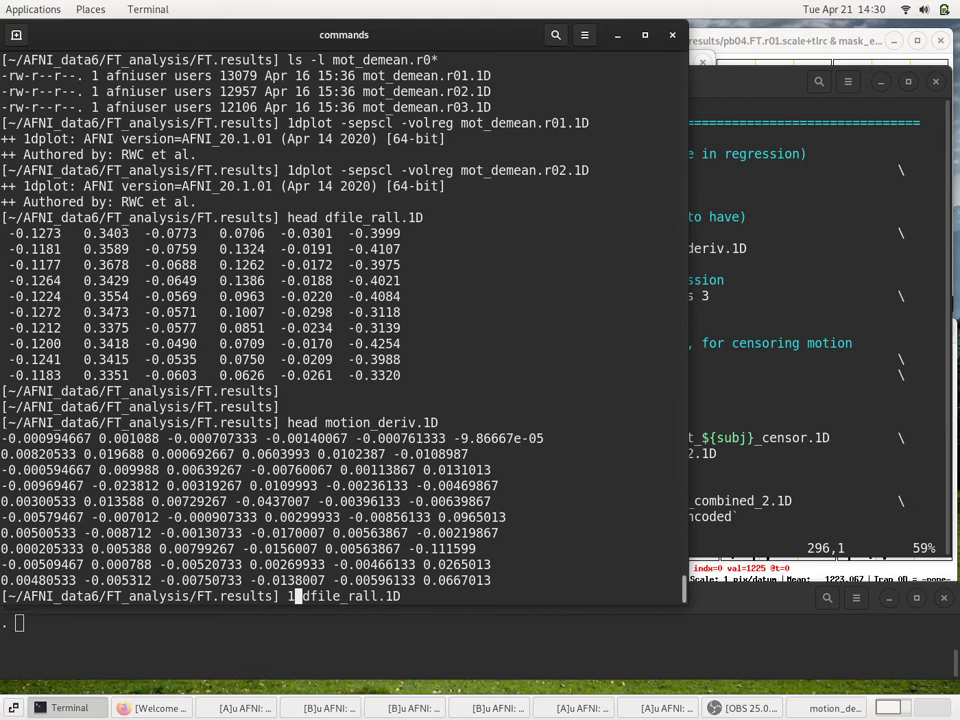
type("dplot -sp")
type("pscl -volreg")
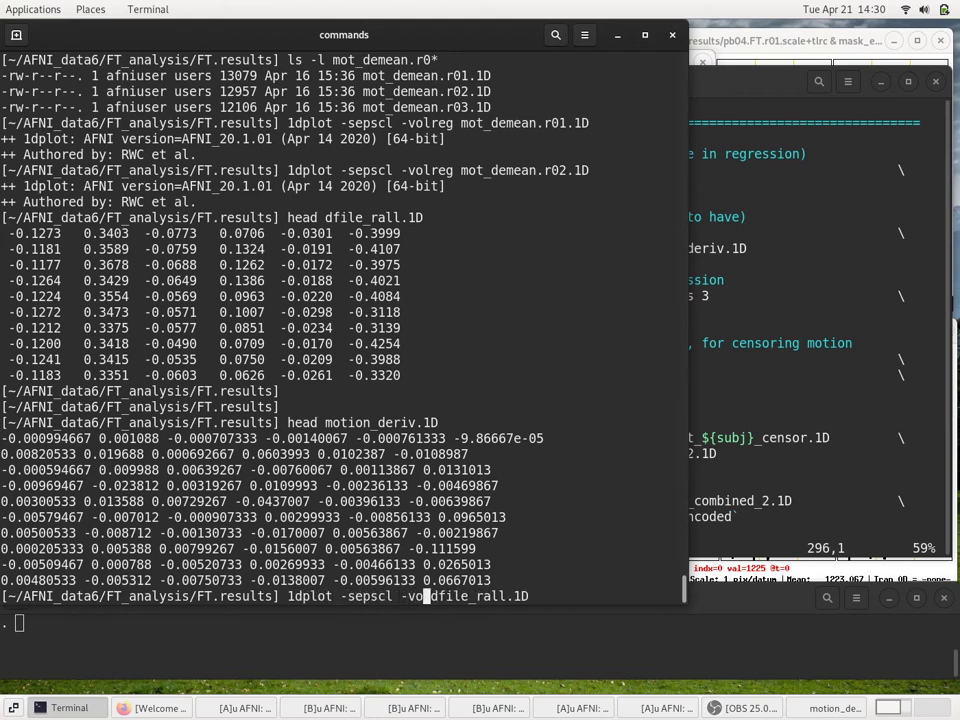
key("End")
type("&")
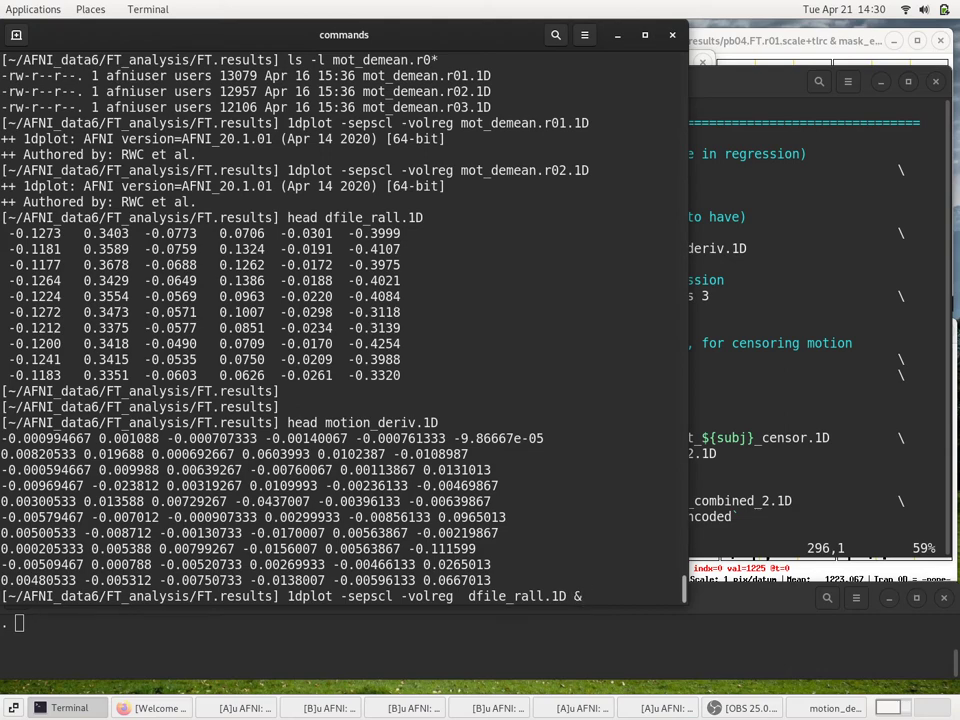
key("Return")
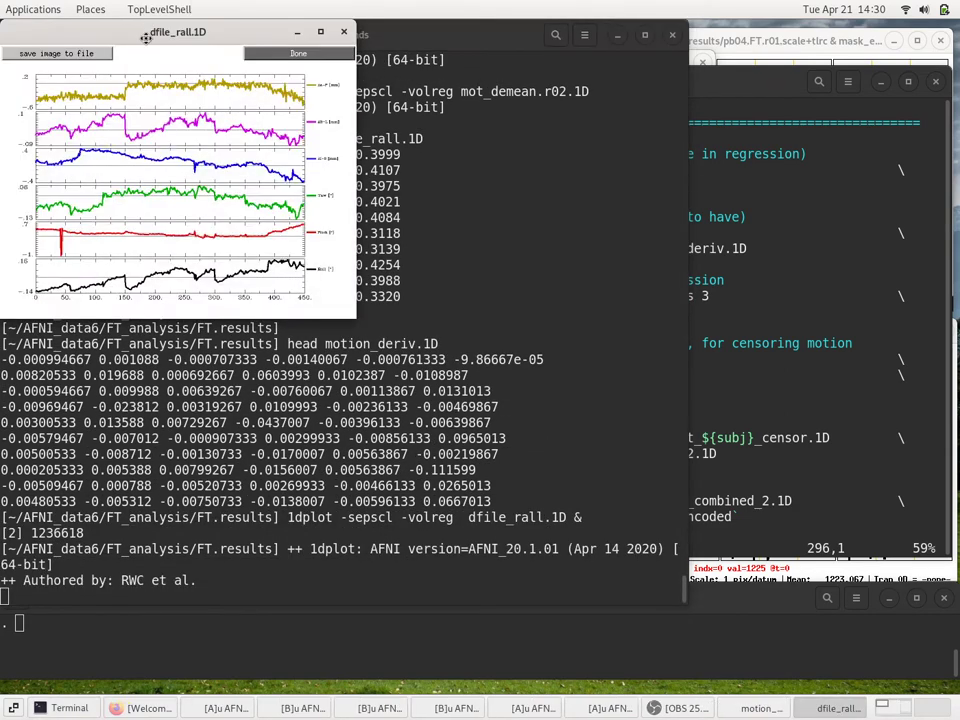
Step: Move the raw dfile_rall.1D motion plot aside and get a fresh terminal prompt
left_click_drag(250, 31, 815, 50)
left_click(346, 142)
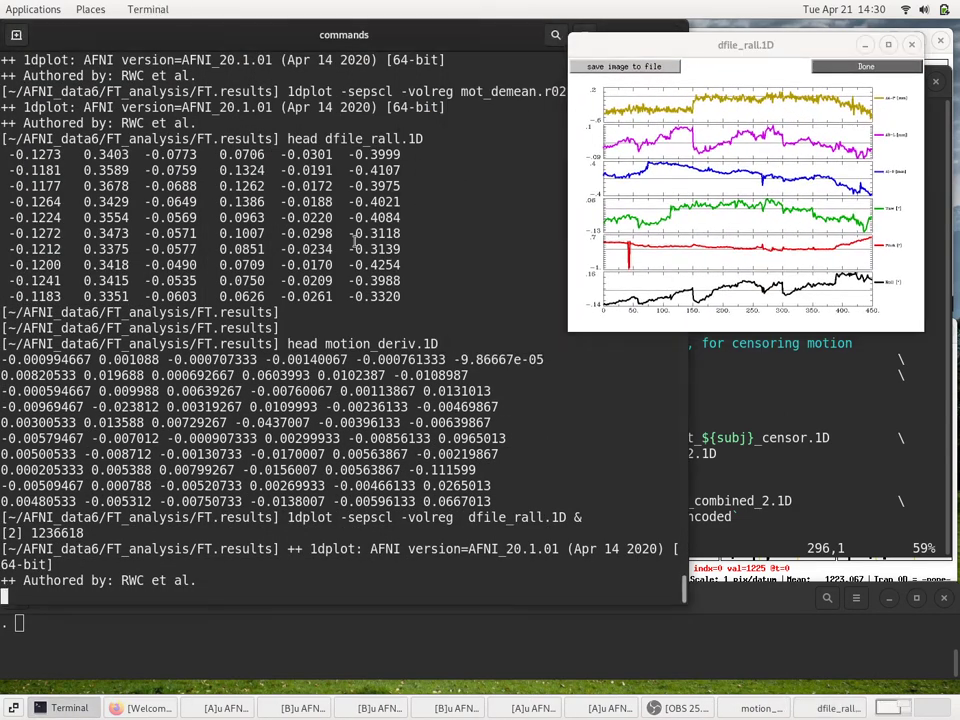
key("Return")
Step: Rerun the recalled 1dplot command with motion_deriv.1D in place of dfile_rall.1D
key("Up")
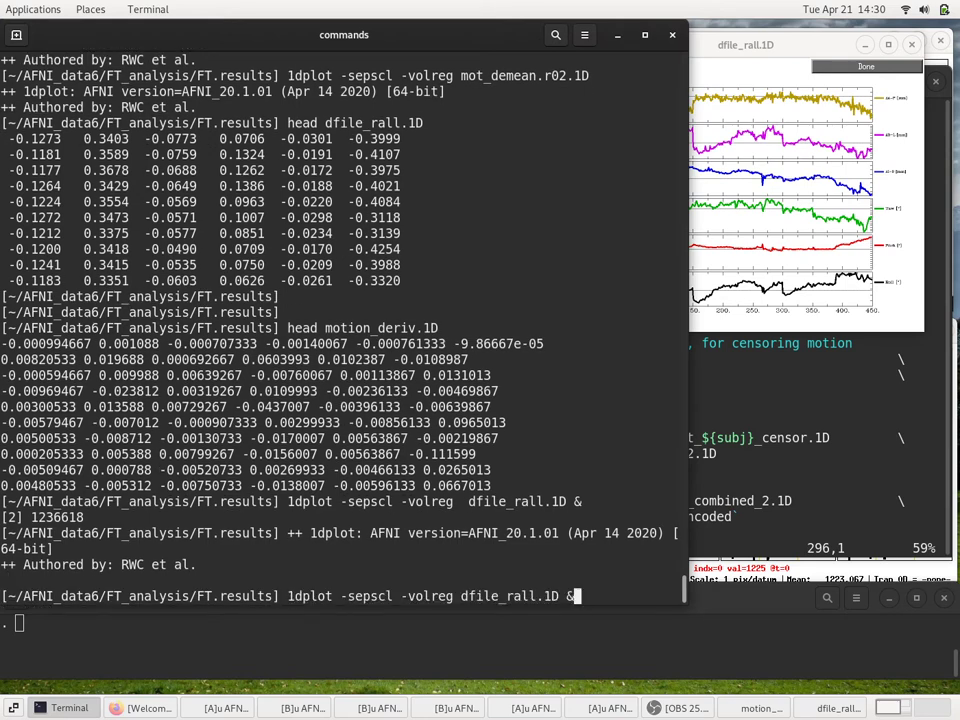
key("BackSpace")
key("BackSpace")
key("BackSpace")
key("BackSpace")
key("BackSpace")
key("BackSpace")
key("BackSpace")
key("BackSpace")
key("BackSpace")
key("BackSpace")
key("BackSpace")
key("BackSpace")
key("BackSpace")
key("BackSpace")
key("BackSpace")
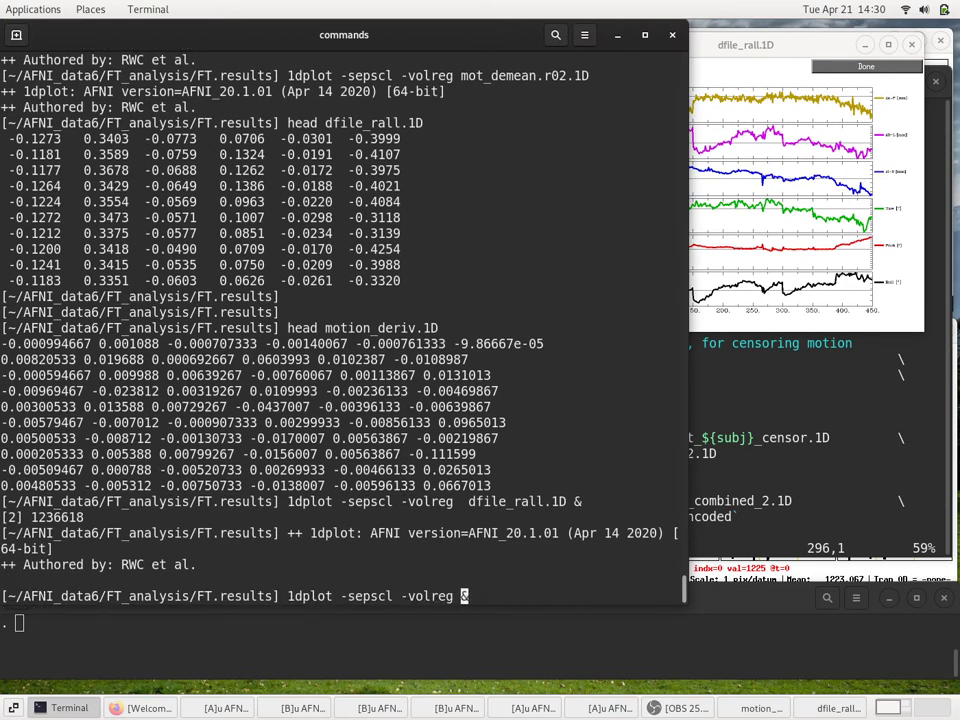
type("mo")
key("Tab")
type("d")
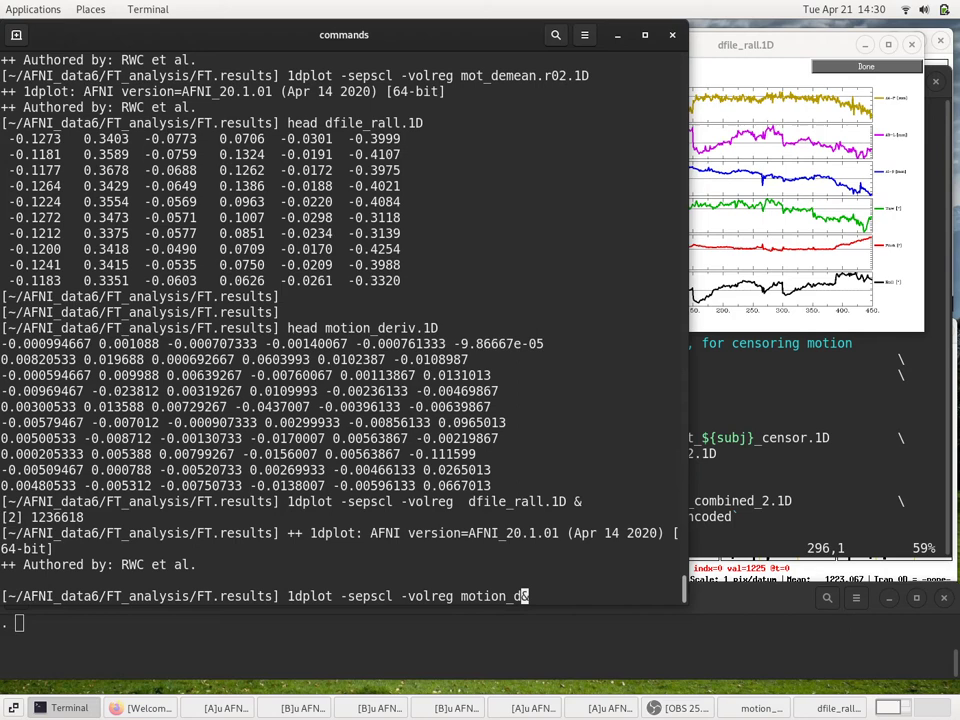
key("Tab")
key("Left")
key("Left")
key("Left")
key("Left")
key("Left")
key("Left")
key("Left")
key("Left")
key("Left")
key("Right")
key("ctrl+a")
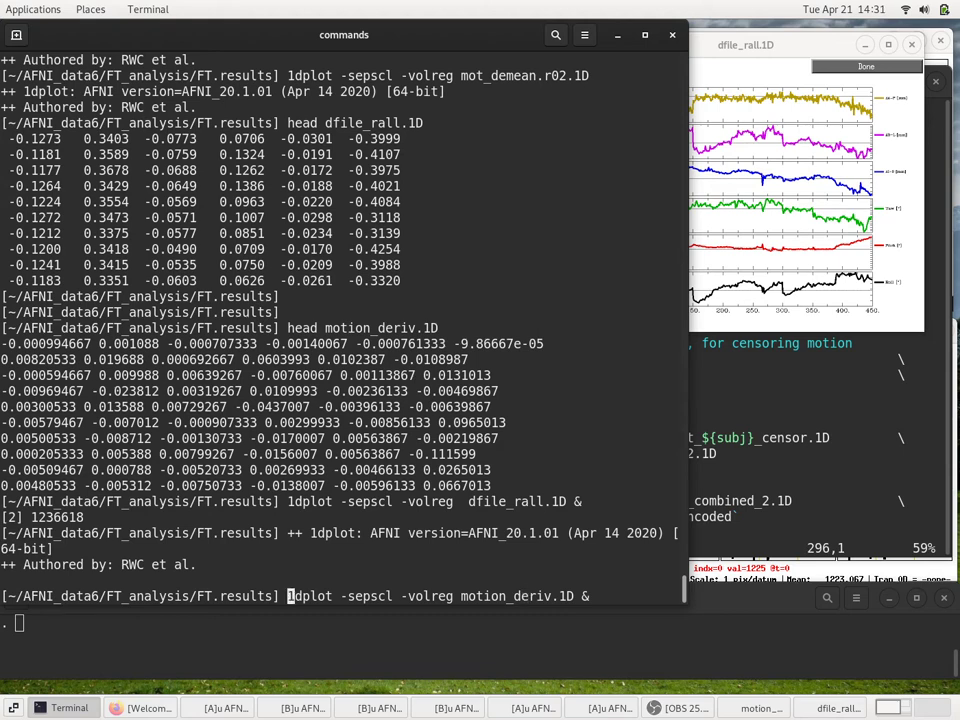
key("ctrl+e")
key("Left")
key("Left")
key("Left")
key("Left")
key("Left")
key("Left")
key("Left")
key("Left")
key("Left")
key("Left")
key("Left")
key("Left")
key("Left")
key("Left")
key("Return")
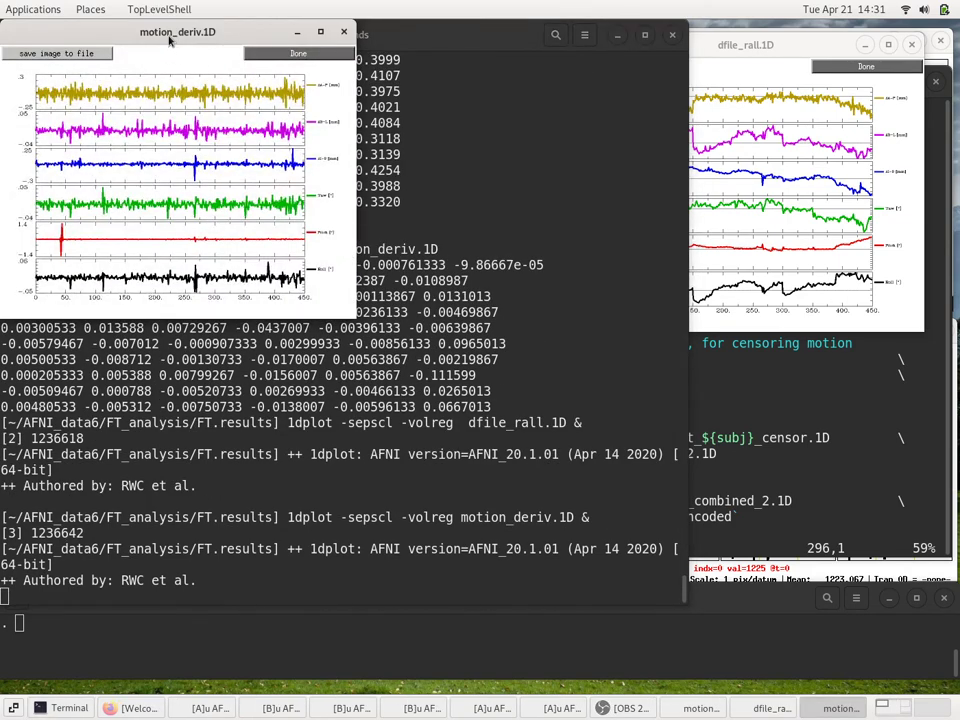
Step: Stack the raw motion plot above the motion derivative plot at screen centre
left_click_drag(170, 40, 513, 335)
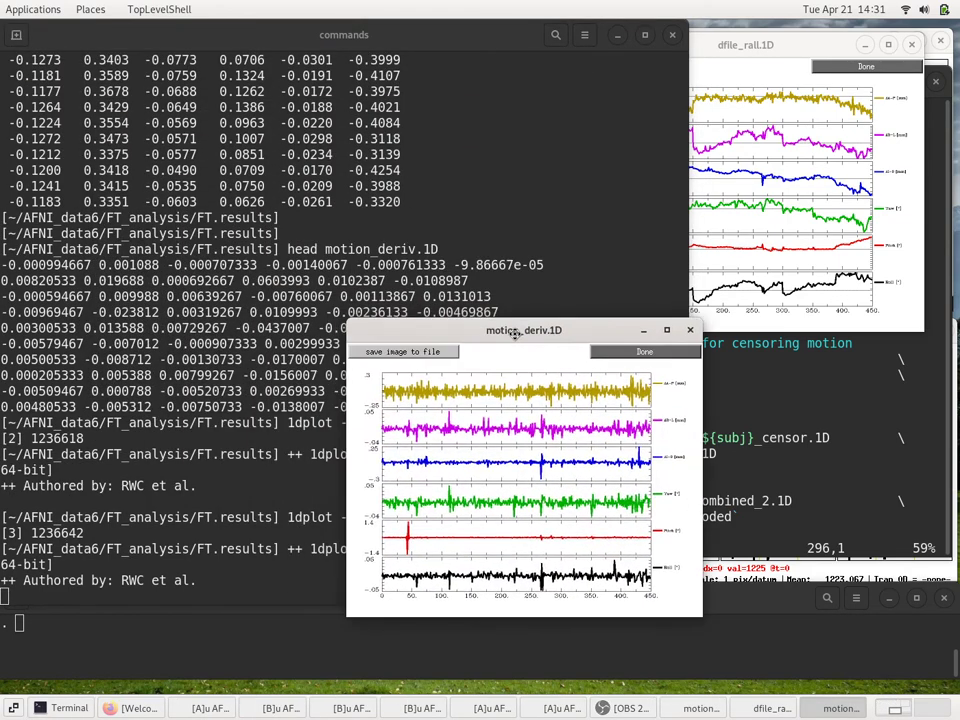
left_click_drag(738, 46, 517, 37)
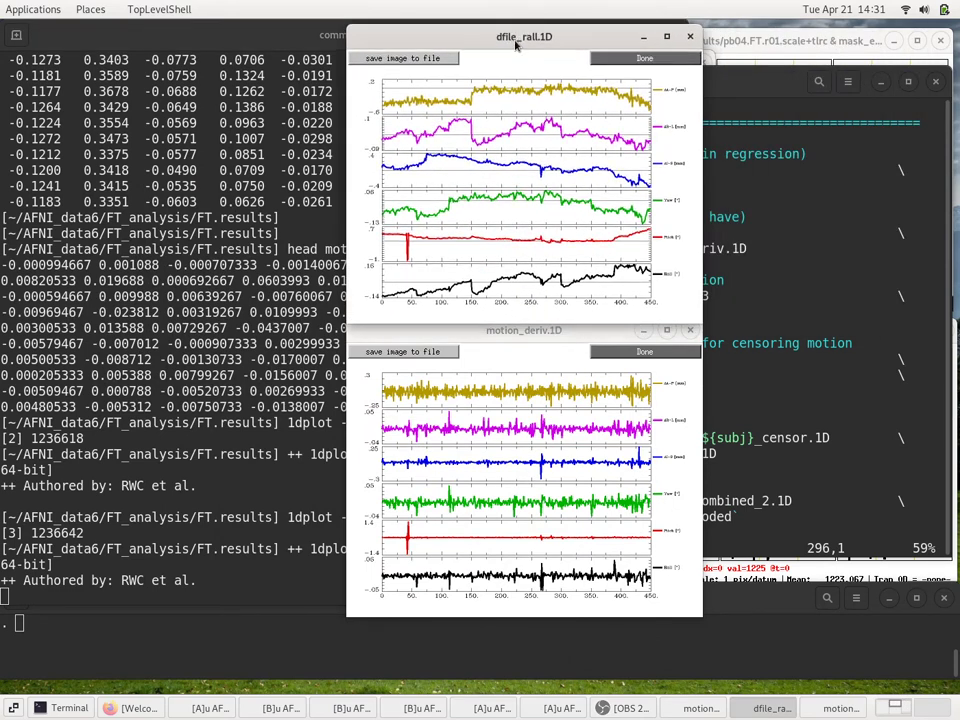
left_click(507, 322)
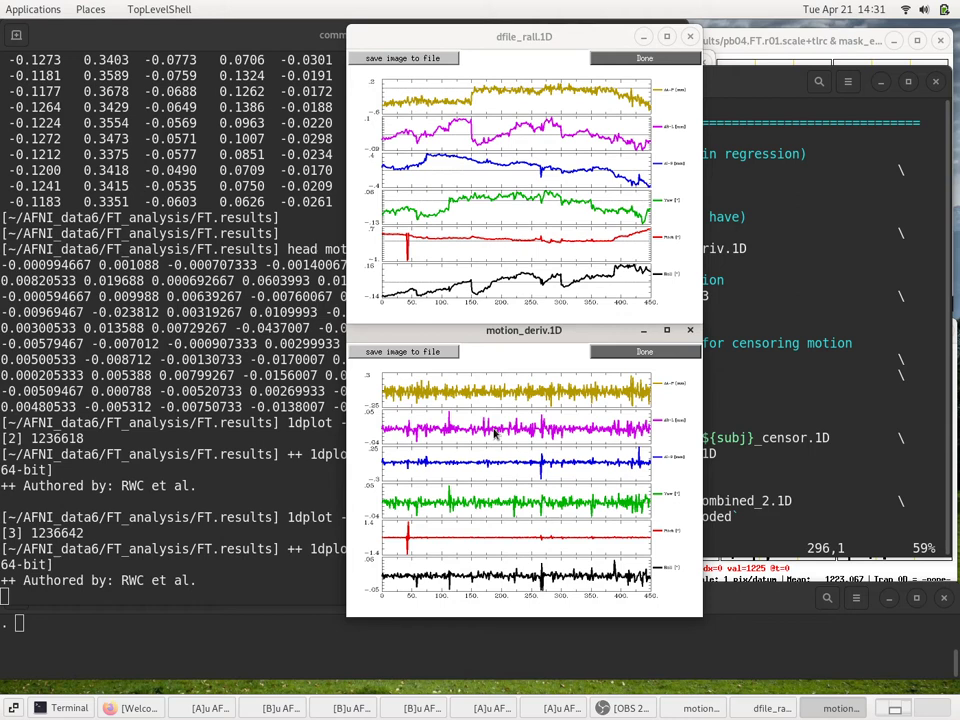
left_click(437, 296)
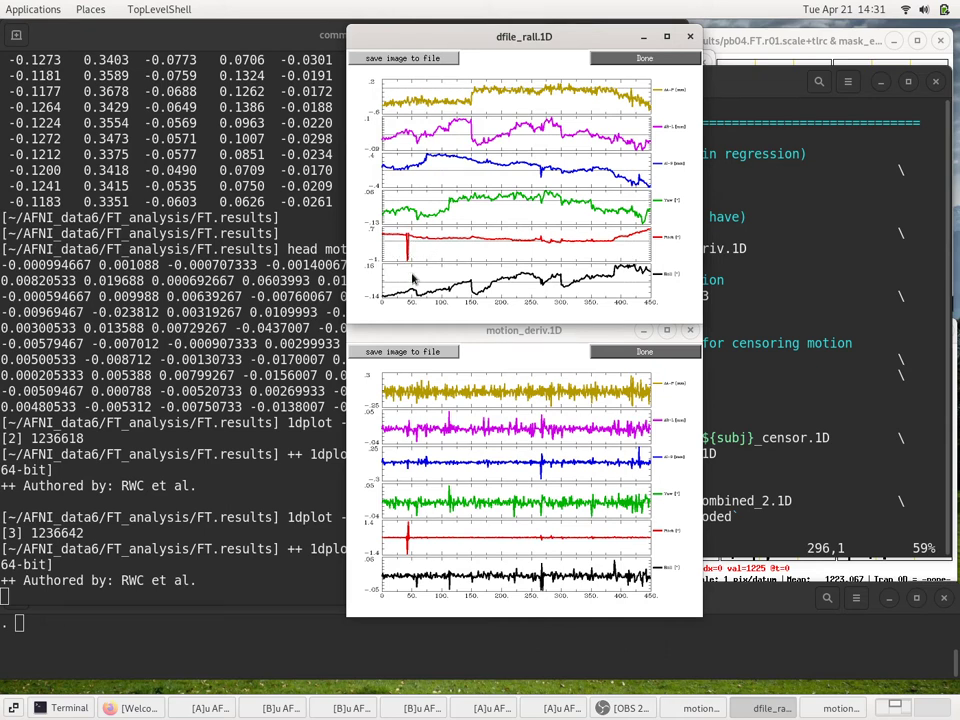
Step: Compare the red trace spike between the raw motion and derivative plots
left_click(407, 527)
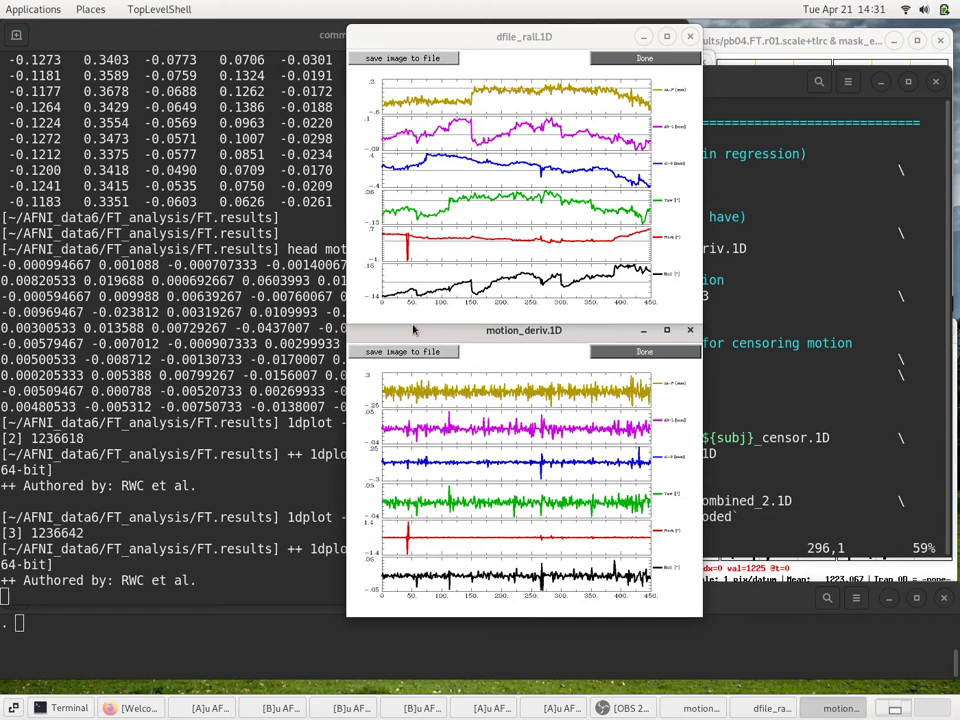
left_click(407, 243)
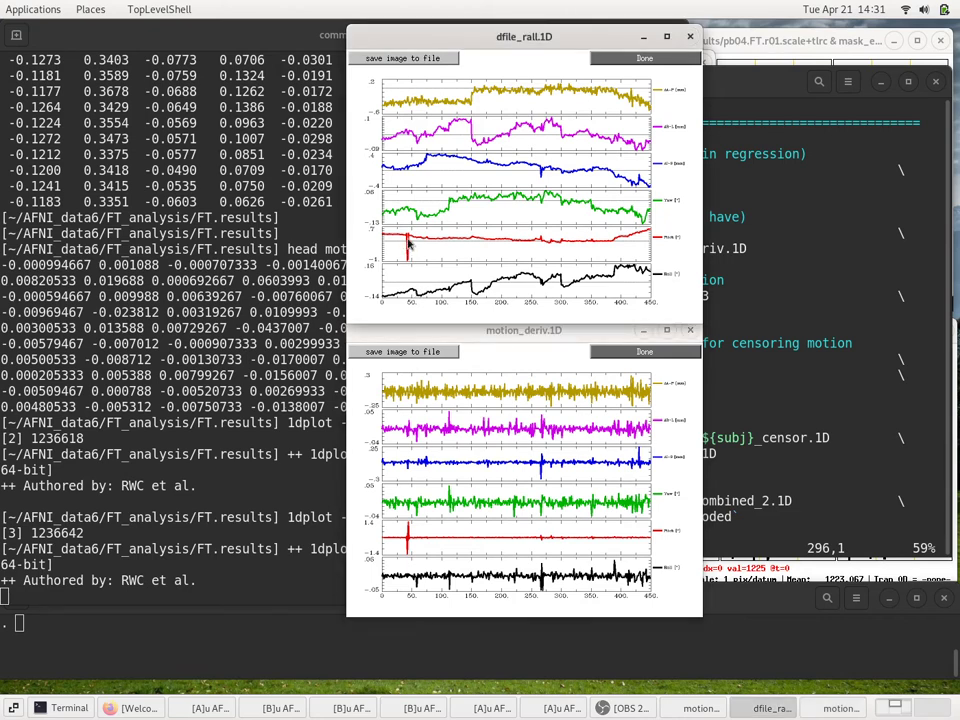
left_click(440, 483)
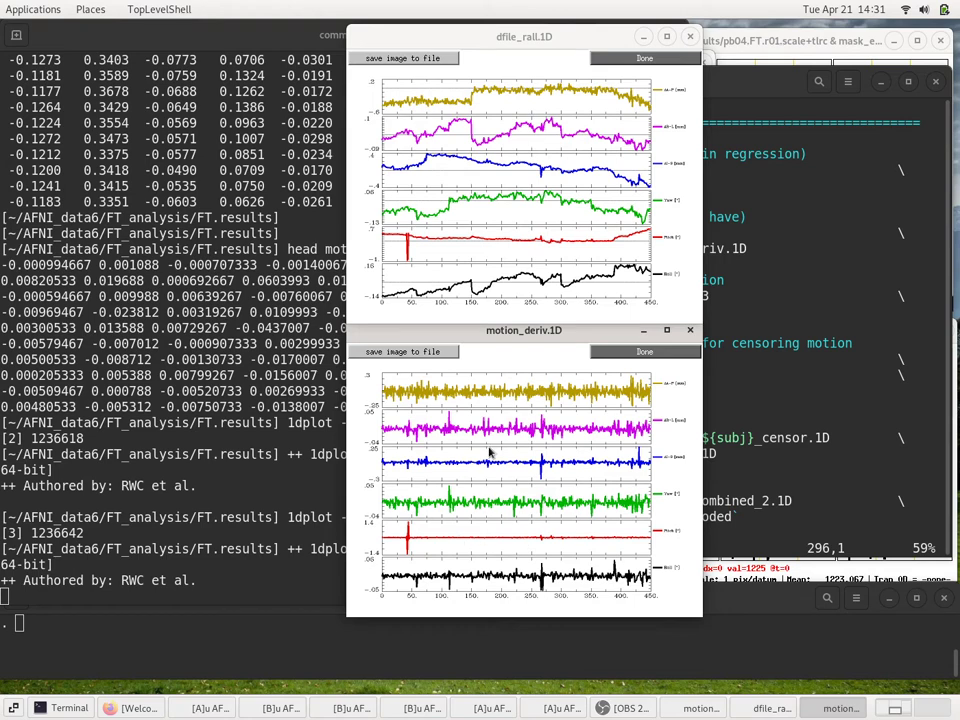
left_click(461, 210)
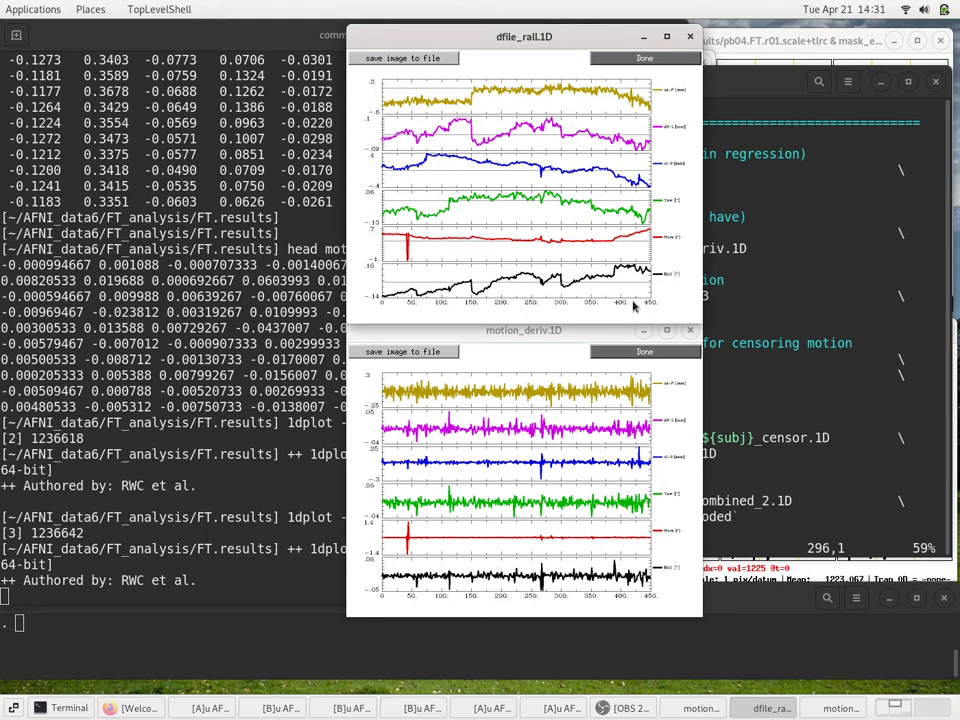
left_click(549, 407)
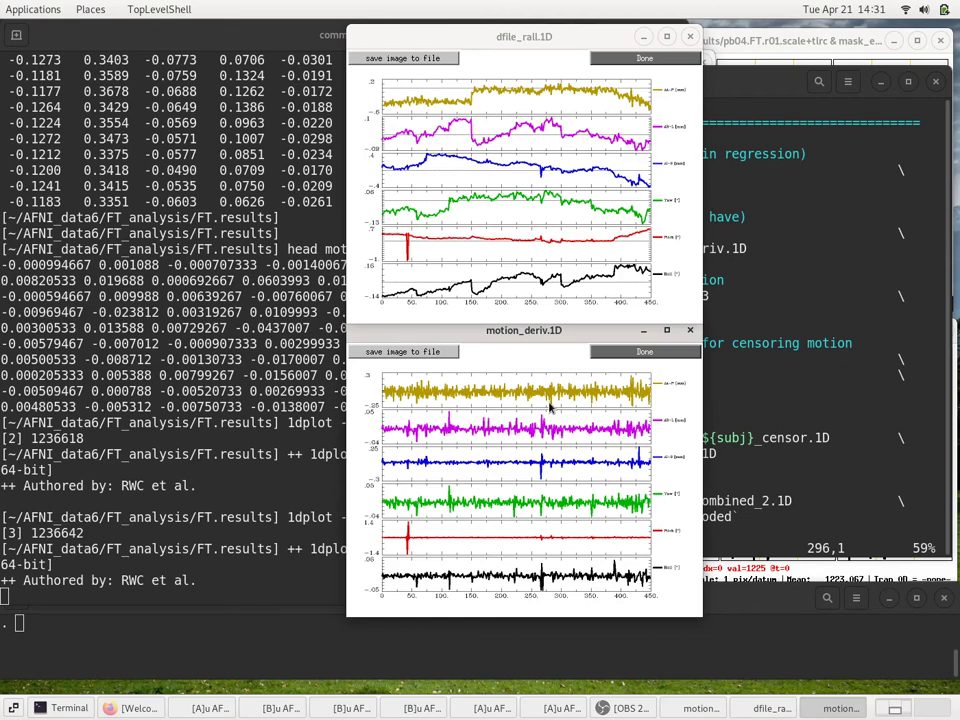
Step: Close both motion plots and mark dfile_rall.1D in proc.FT's censor command
type("qq")
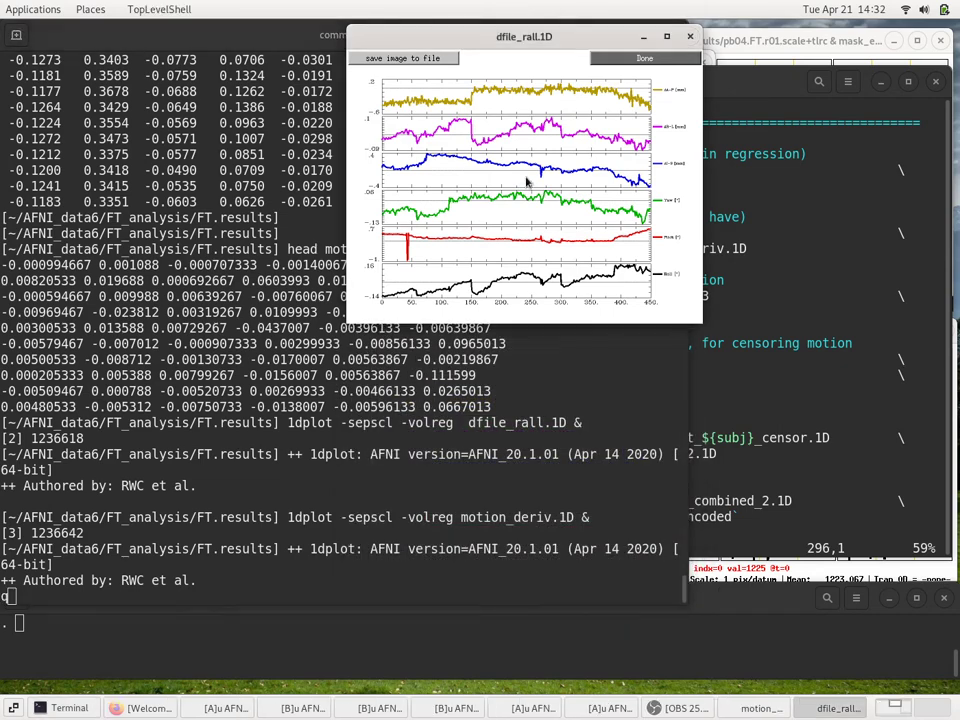
left_click(611, 193)
key("q")
left_click(745, 247)
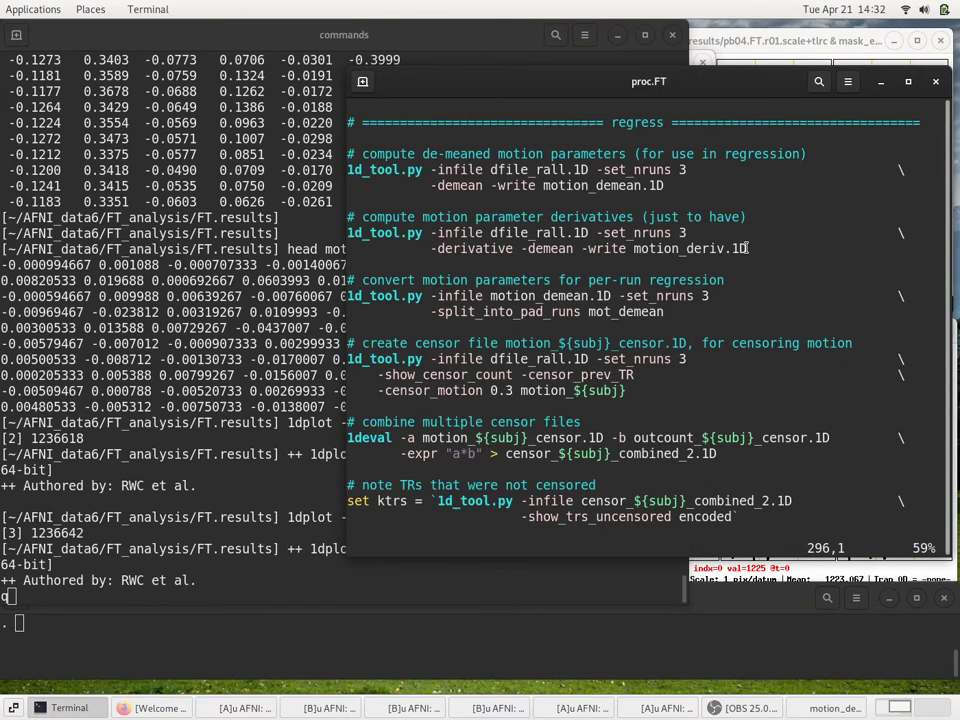
key("Down")
key("Down")
key("Down")
key("Down")
key("Down")
key("Down")
key("Down")
key("Down")
key("Down")
key("Down")
key("Down")
double_click(529, 358)
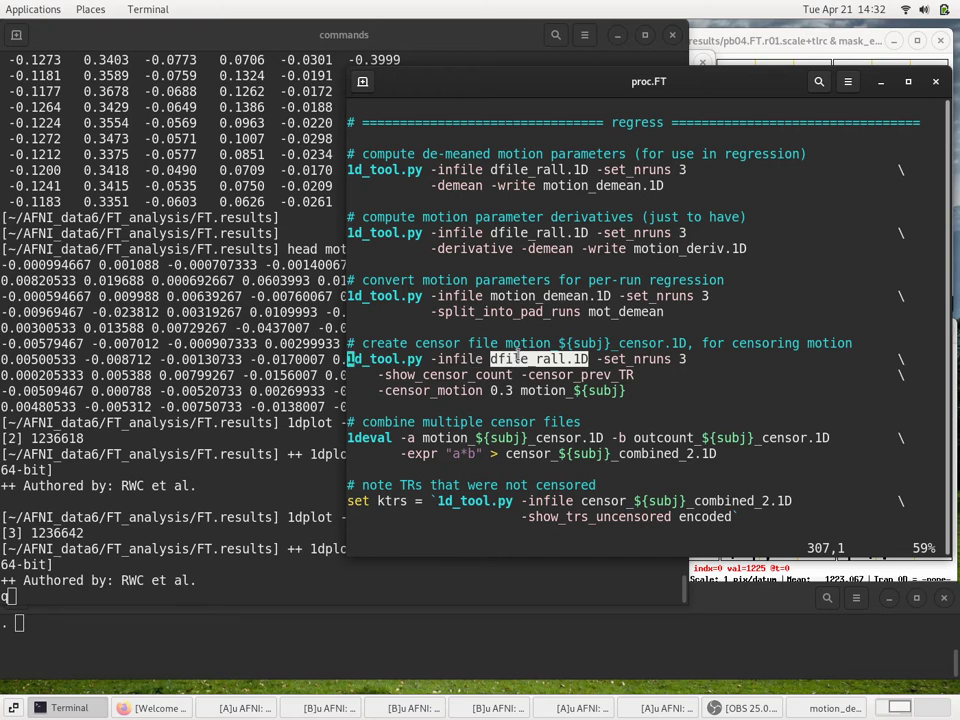
Step: Check the first rows of derivative values in the terminal, then return to proc.FT
left_click(198, 268)
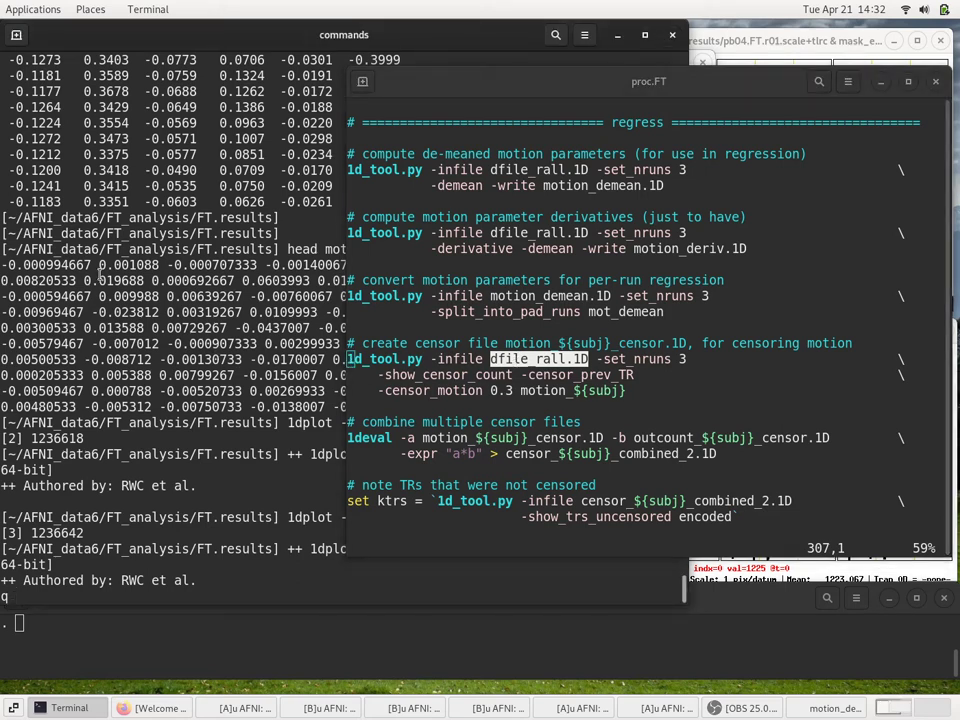
double_click(48, 265)
left_click(48, 265)
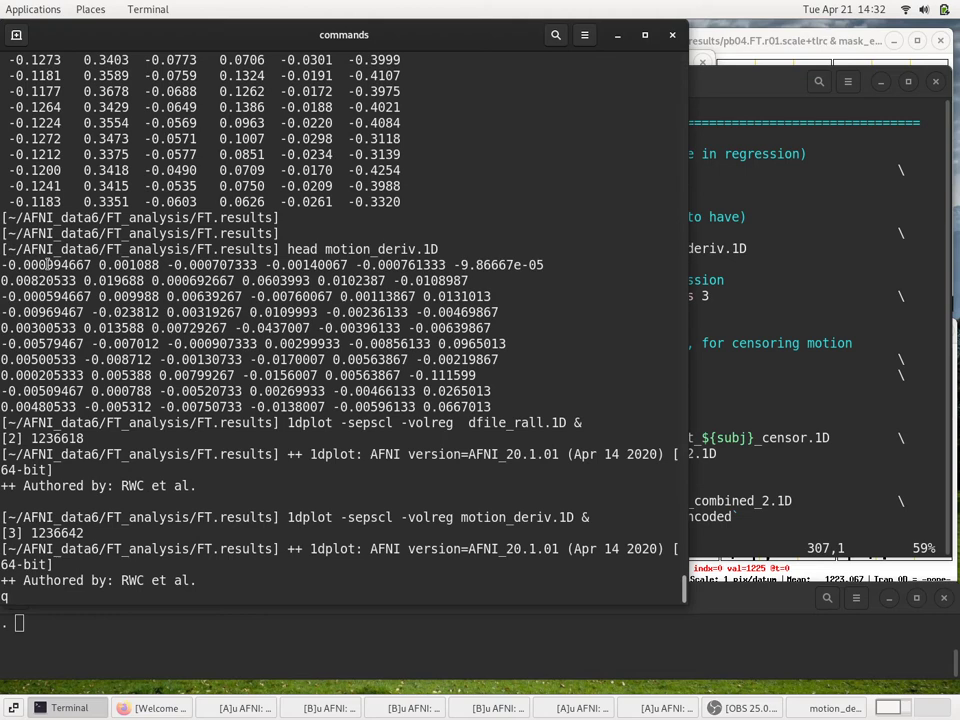
triple_click(48, 265)
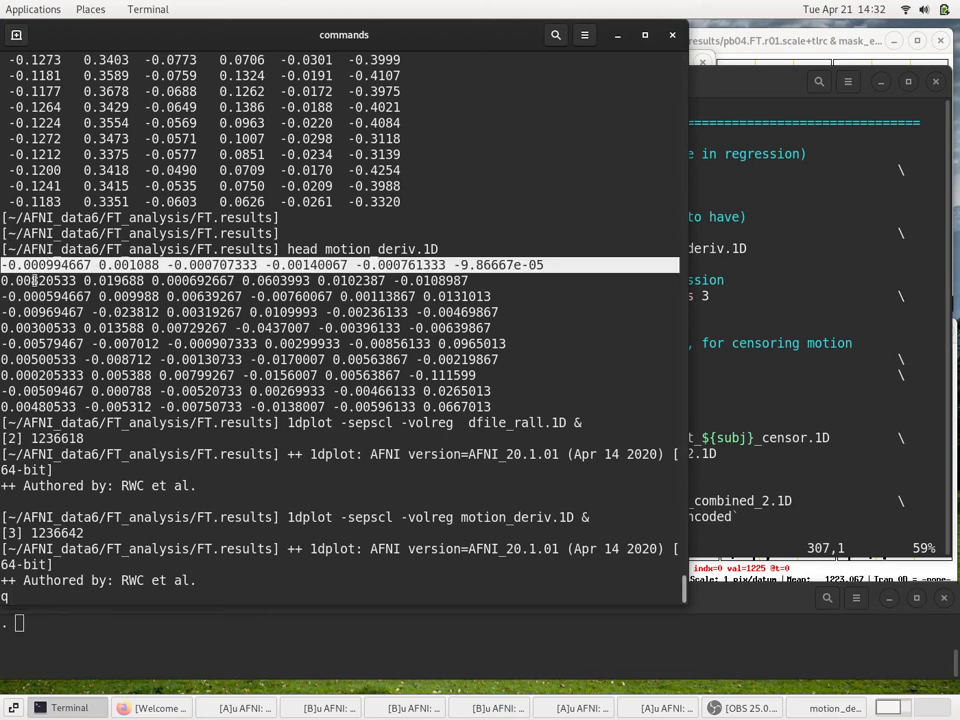
double_click(35, 281)
left_click(35, 281)
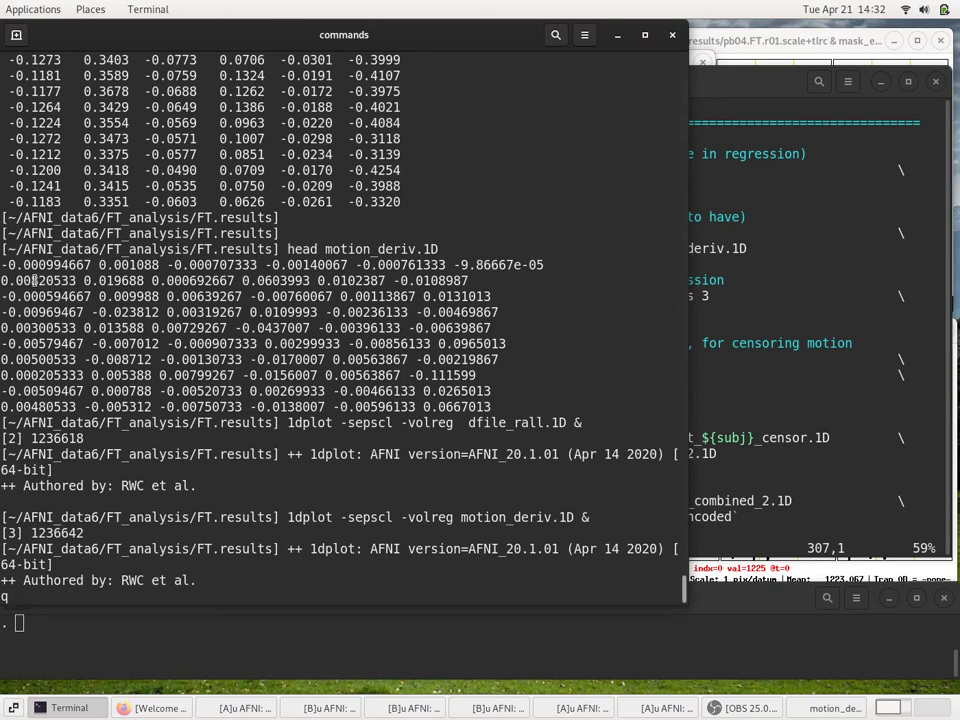
left_click(762, 413)
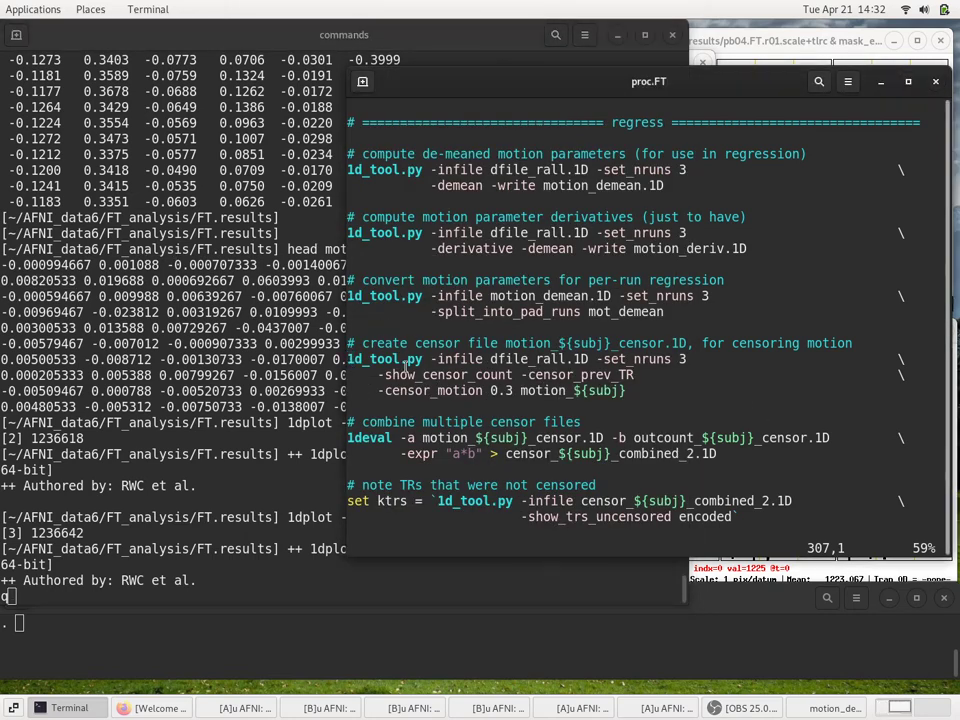
Step: Mark dfile_rall.1D in the censor command and raise the commands terminal
double_click(540, 357)
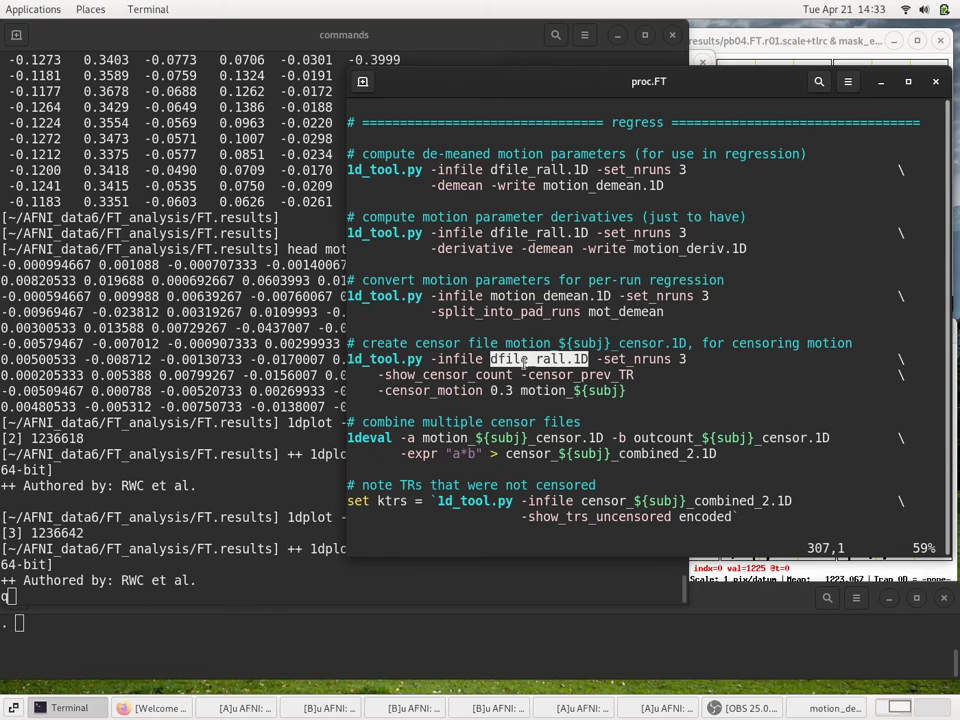
left_click(289, 387)
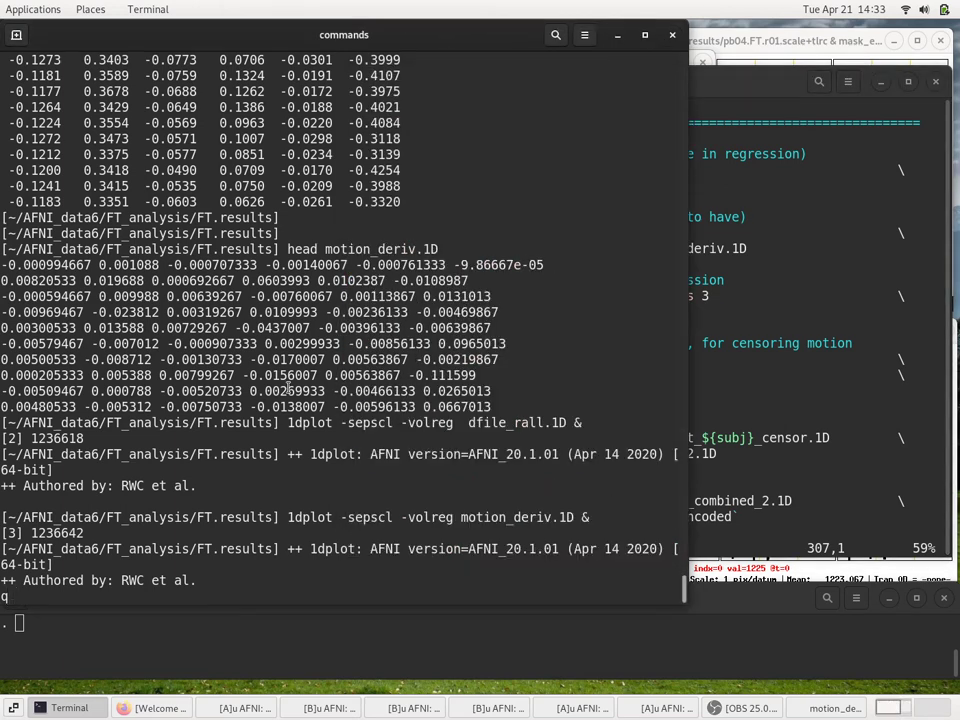
Step: Run 1dplot -sepscl -volreg dfile_rall.1D & to replot the six raw motion traces
key("Return")
key("Return")
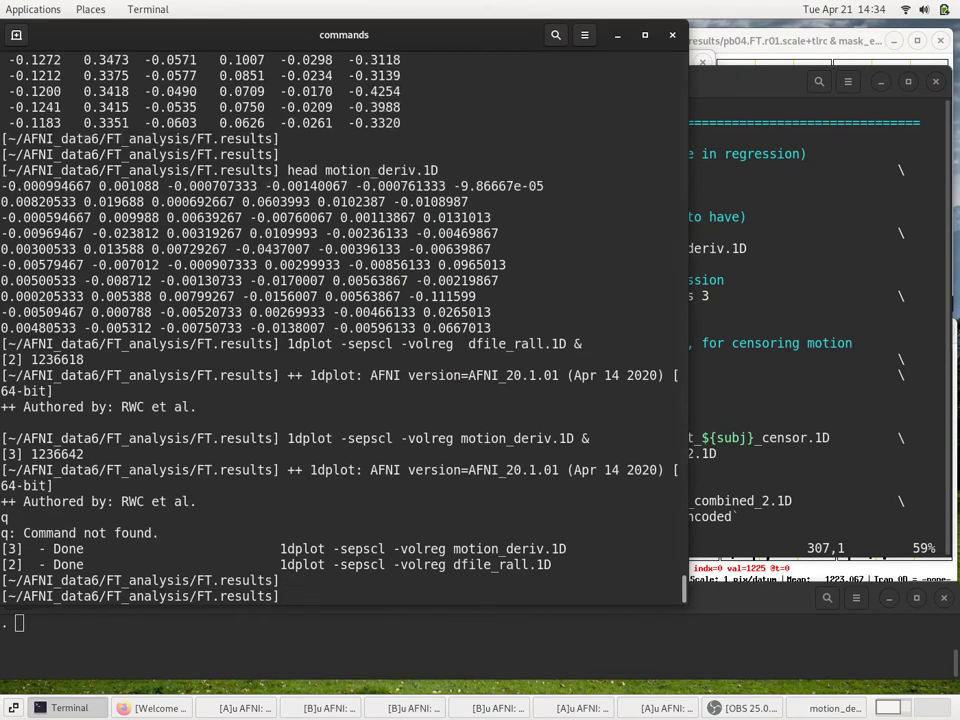
left_click(700, 420)
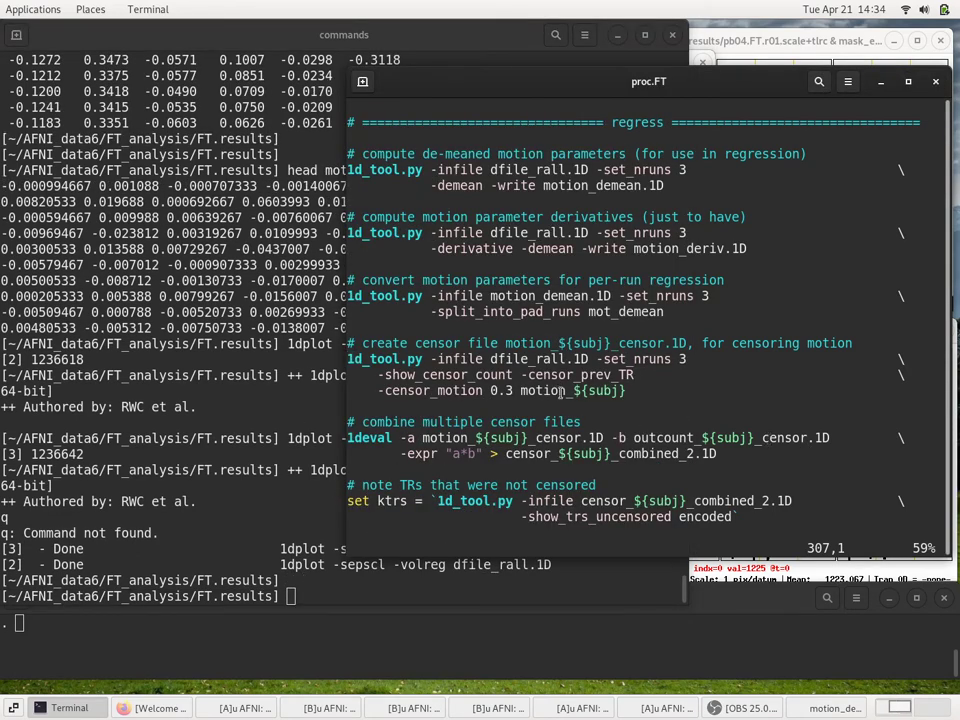
double_click(515, 358)
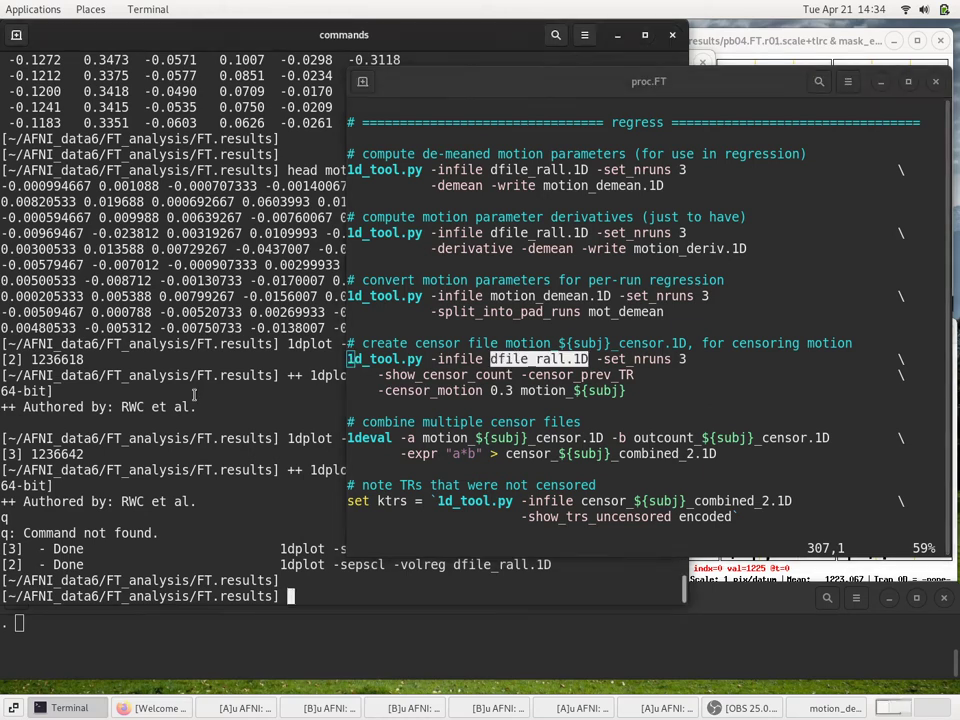
left_click(193, 392)
type("1dplot -sepscl -volreg dfile_rall.1D &")
key("BackSpace")
key("BackSpace")
key("BackSpace")
key("BackSpace")
key("BackSpace")
key("BackSpace")
key("BackSpace")
key("BackSpace")
key("BackSpace")
key("BackSpace")
key("BackSpace")
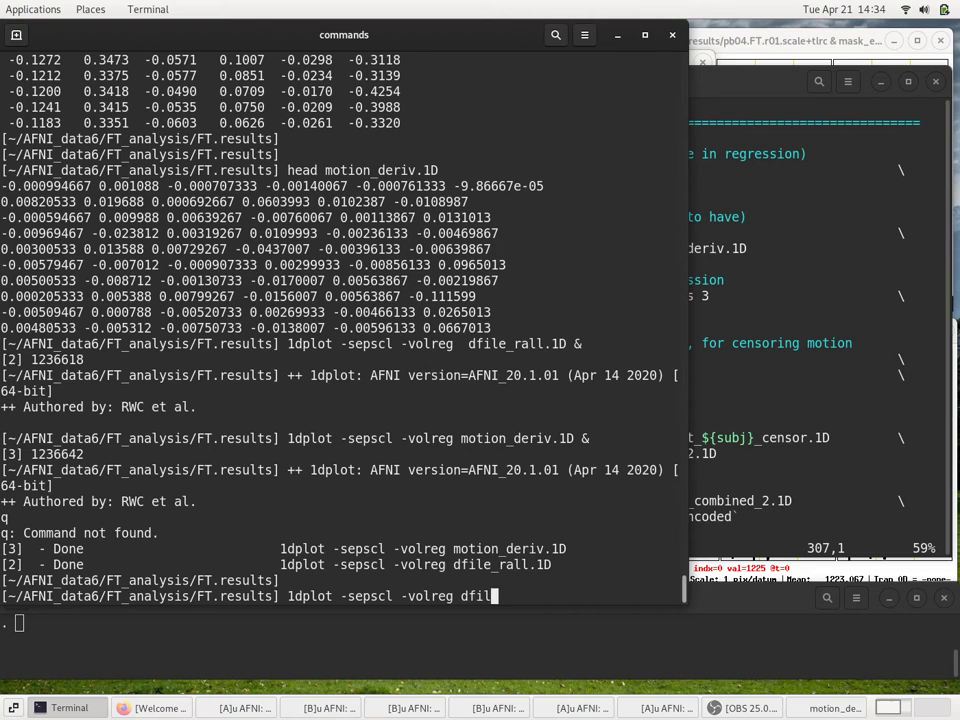
type("e_rall.1D &")
key("Return")
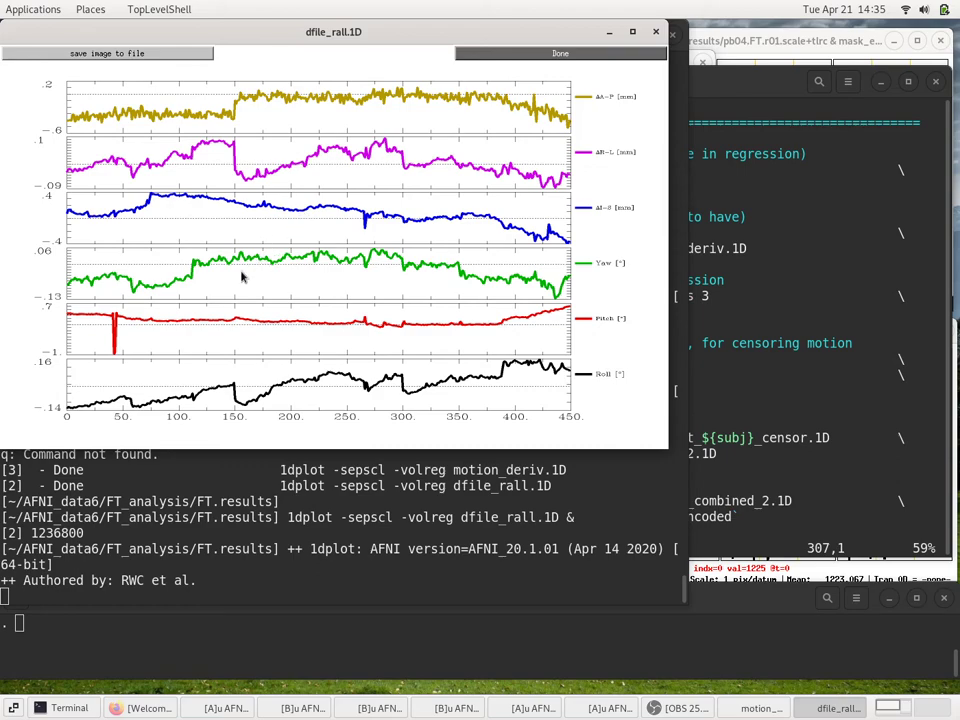
Step: Close the dfile_rall.1D plot and select motion_${subj} in proc.FT's censor command
key("q")
left_click(866, 364)
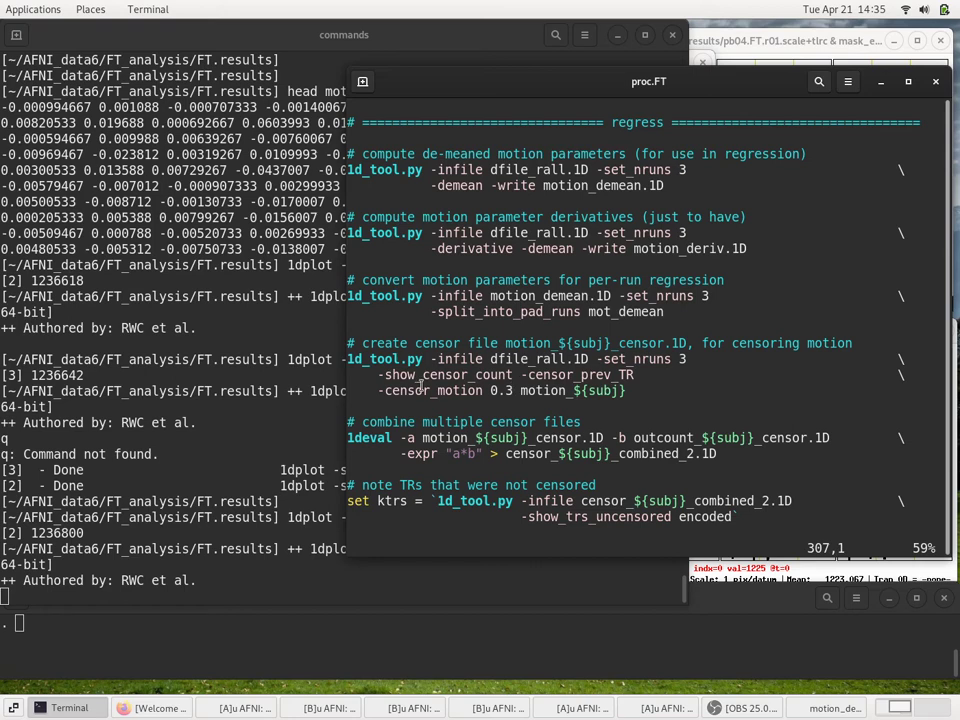
double_click(533, 391)
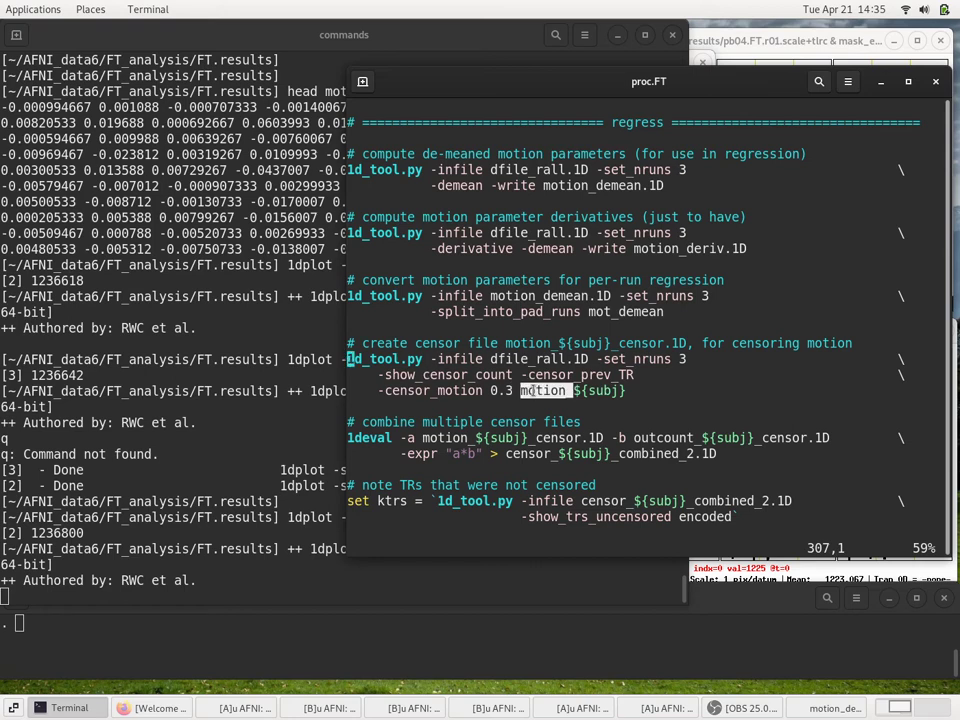
left_click_drag(533, 391, 604, 391)
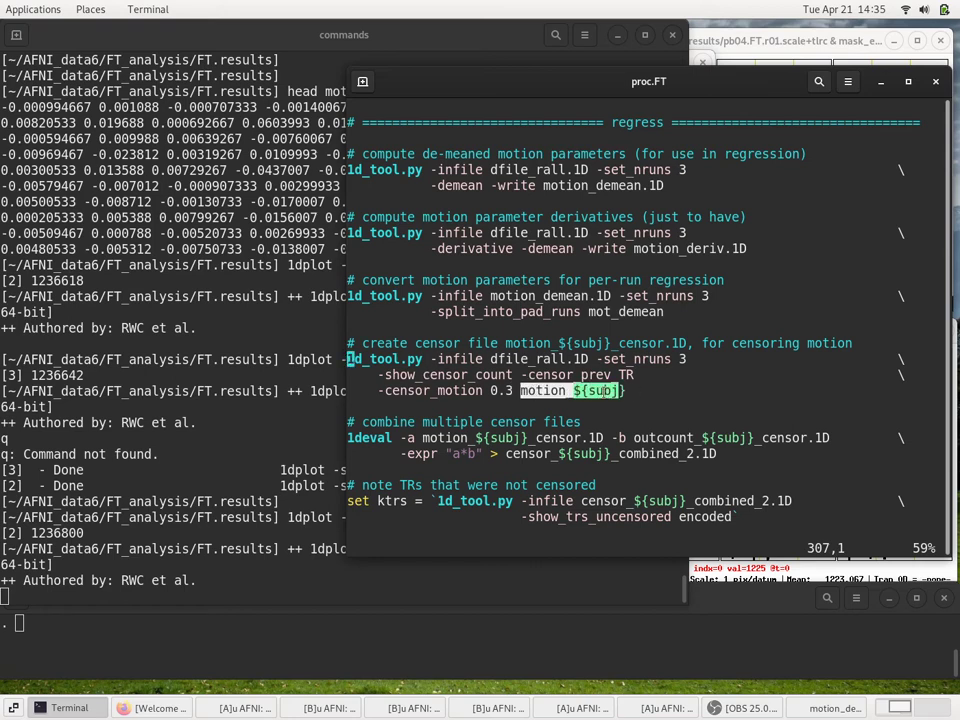
Step: Clear the terminal, list motion_* files, then relist them with ls -ltr
left_click(343, 398)
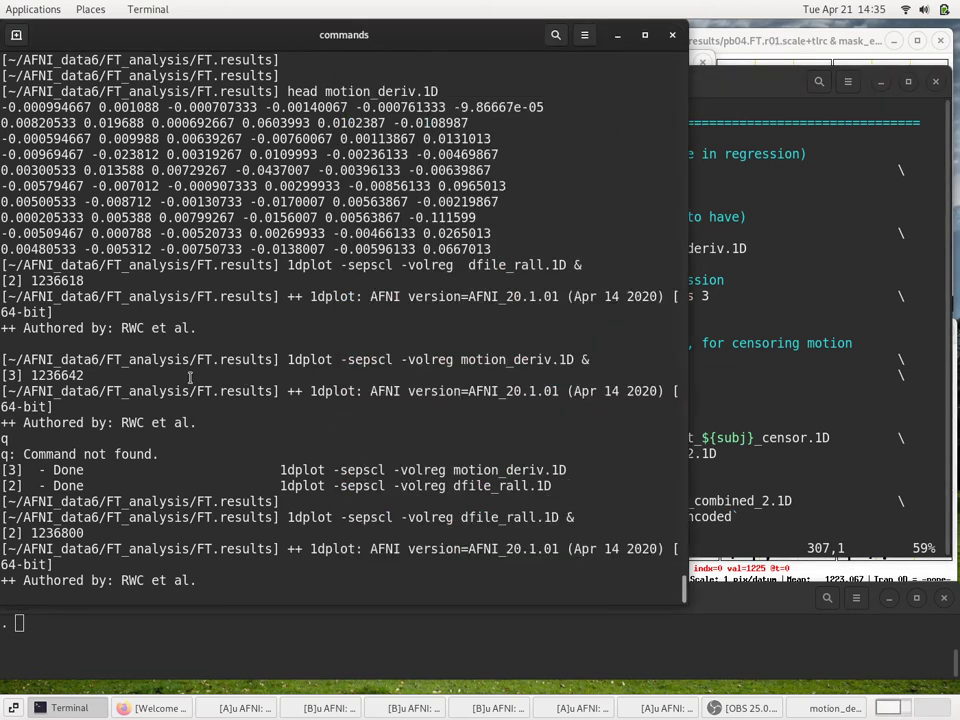
type("ls")
key("ctrl+l")
type("mot")
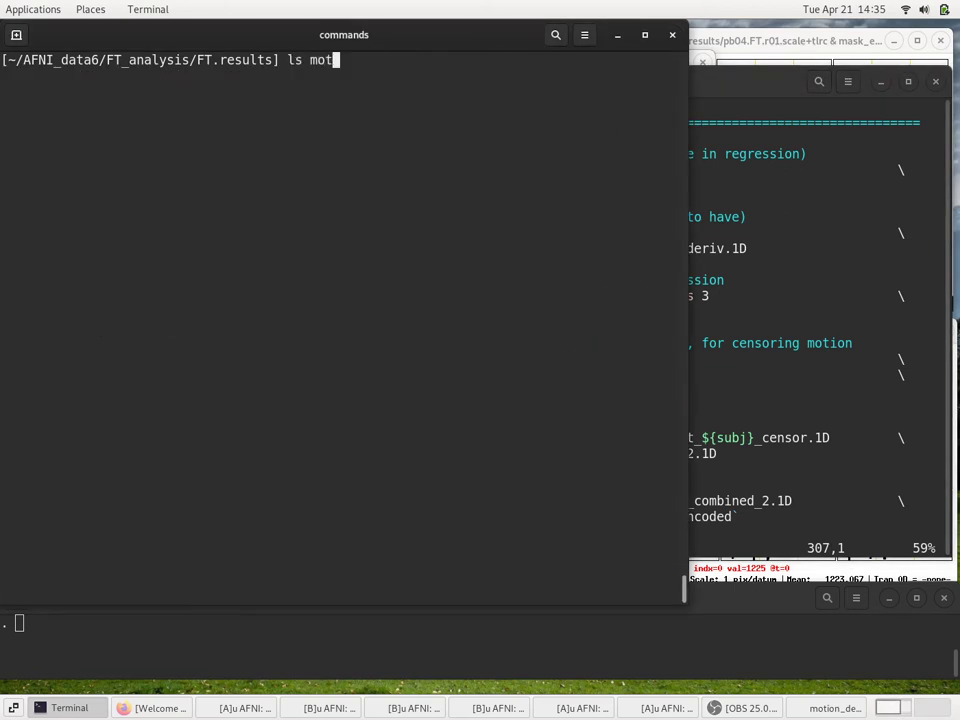
type("ion_*")
key("Return")
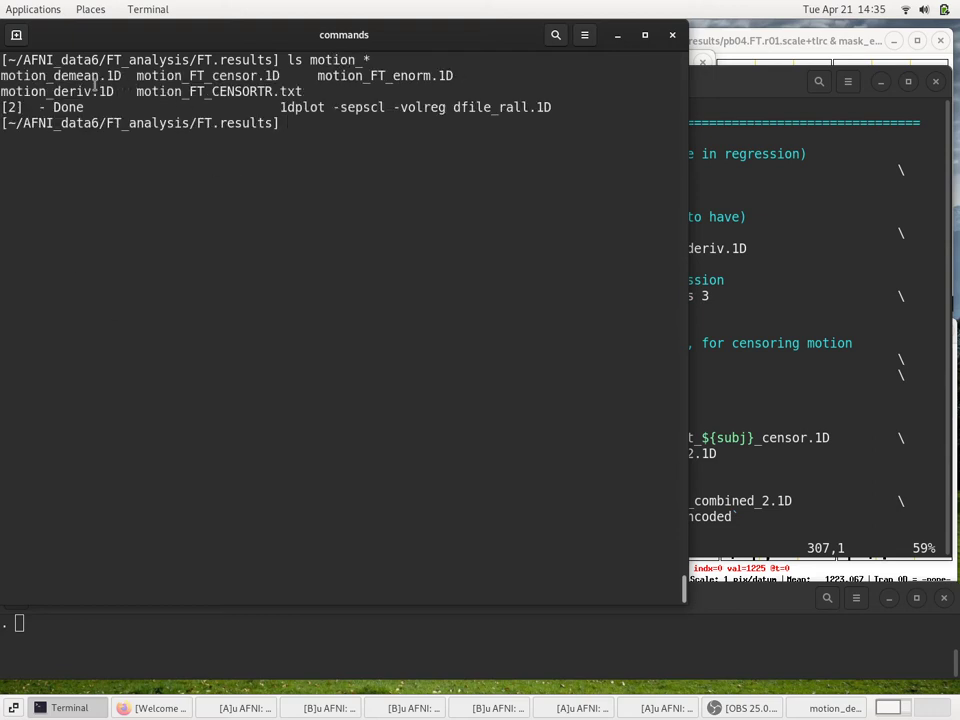
key("Up")
key("Home")
key("Right")
key("Right")
key("Right")
type("-ltr")
key("Return")
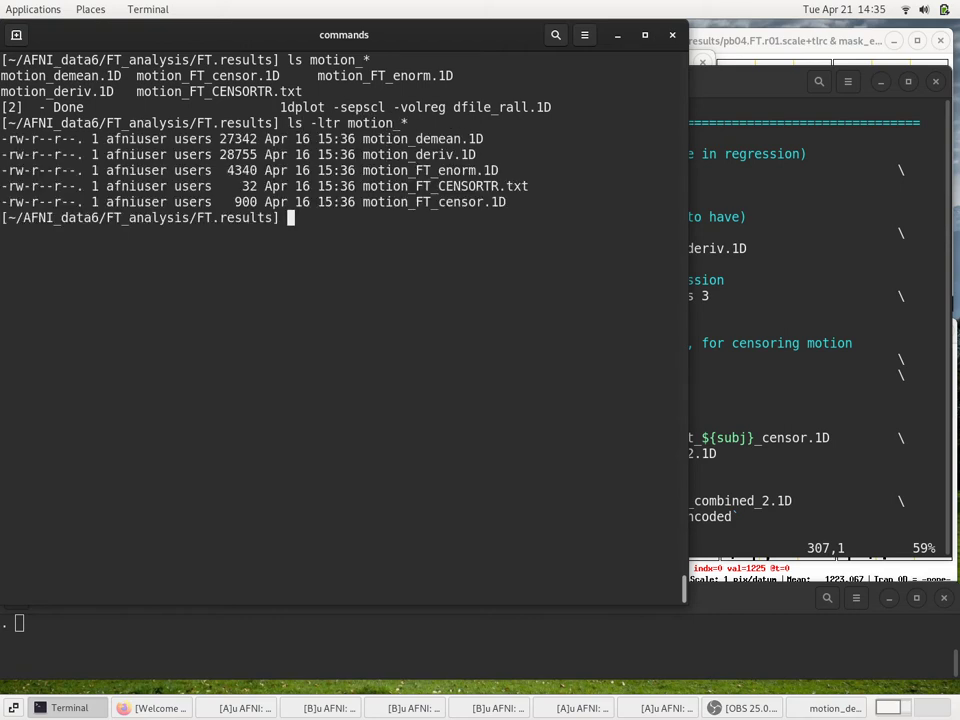
Step: Highlight motion_demean.1D, motion_deriv.1D and motion_FT_enorm.1D in the listing
double_click(432, 141)
double_click(426, 155)
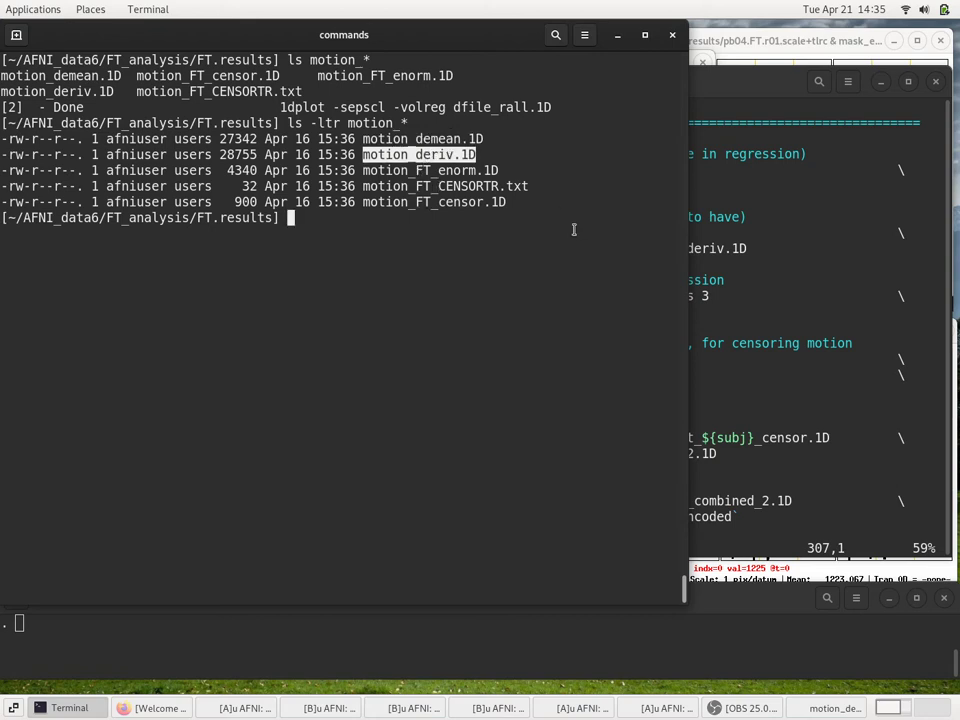
left_click(750, 294)
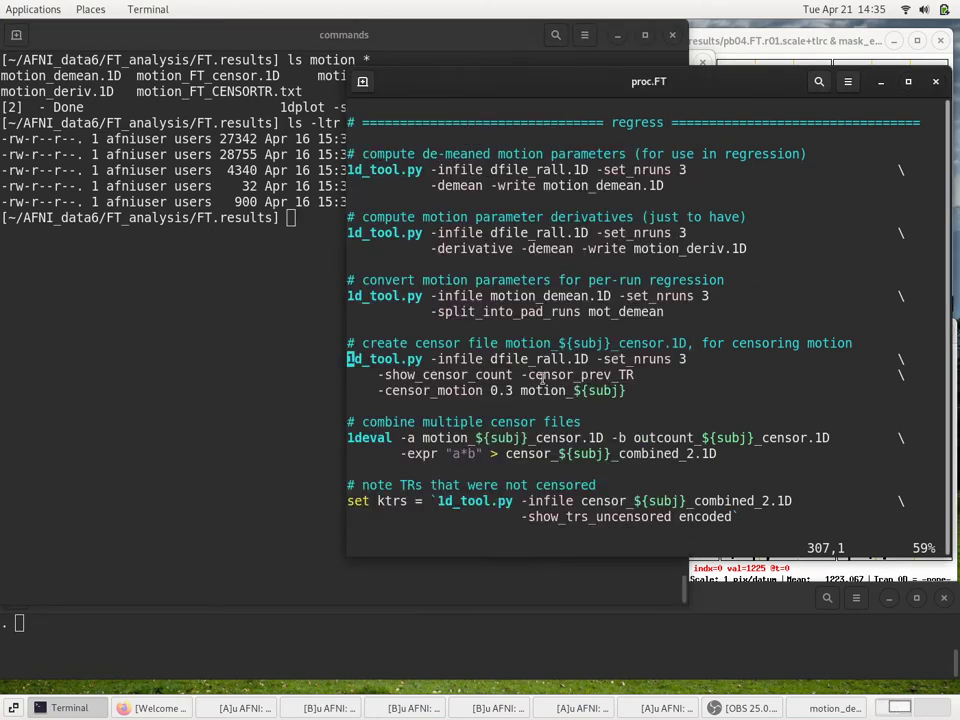
left_click(297, 283)
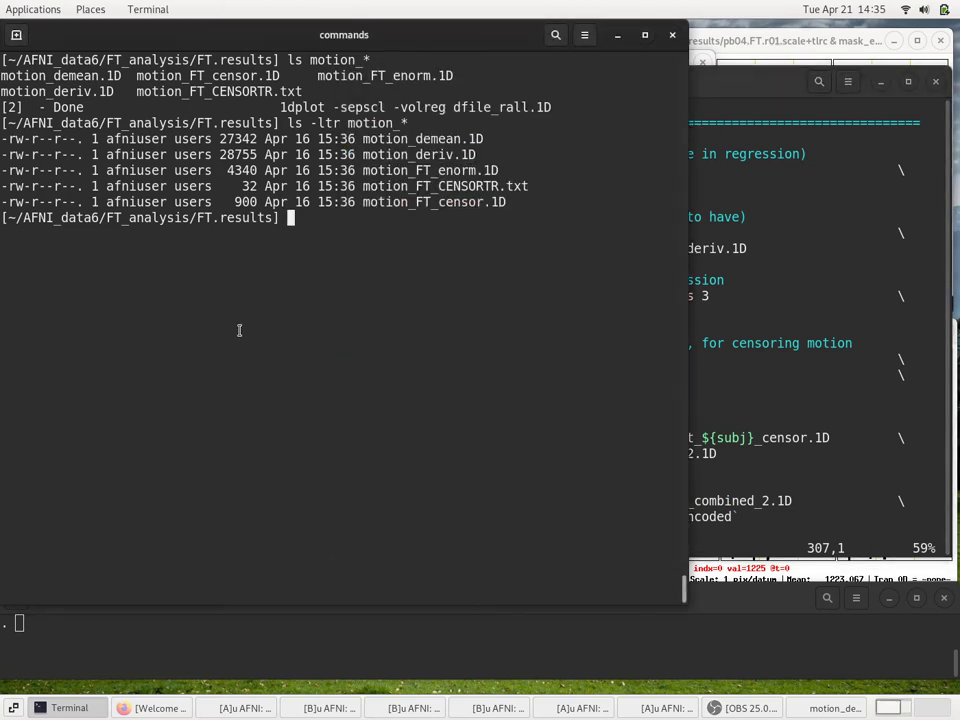
left_click_drag(439, 171, 528, 186)
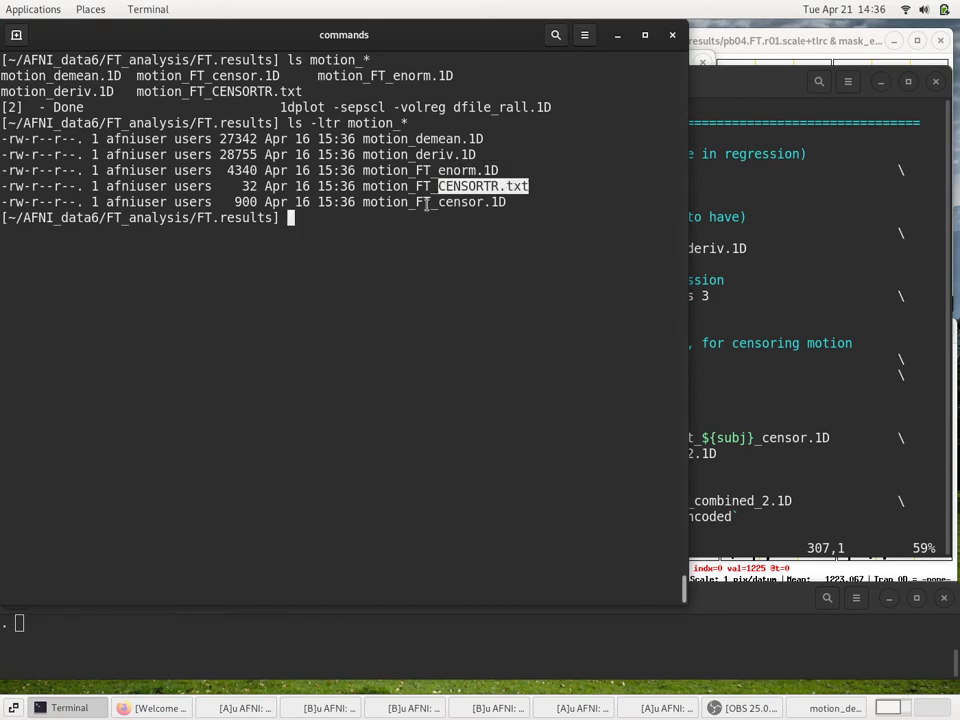
double_click(436, 170)
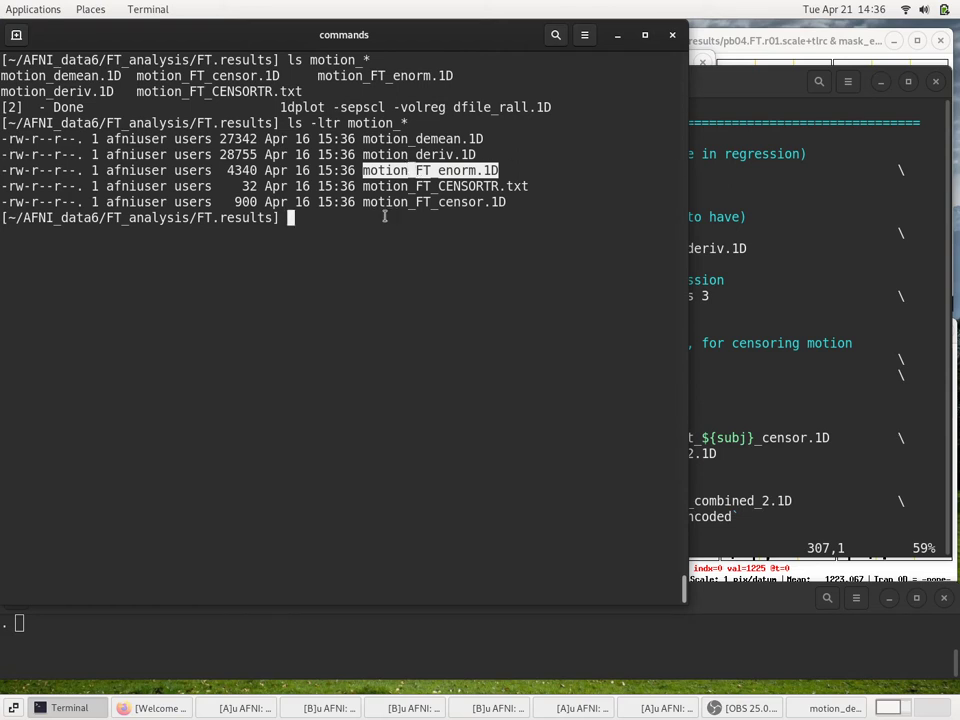
Step: Plot motion_FT_enorm.1D with 1dplot and enlarge its window
type("1dplot")
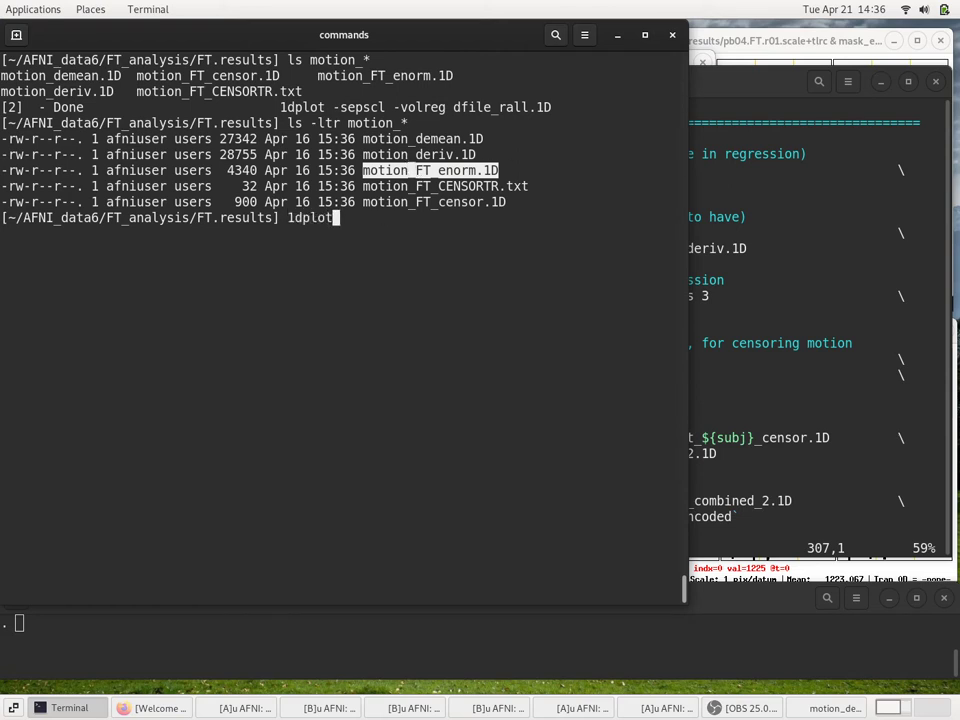
middle_click(384, 216)
key("Return")
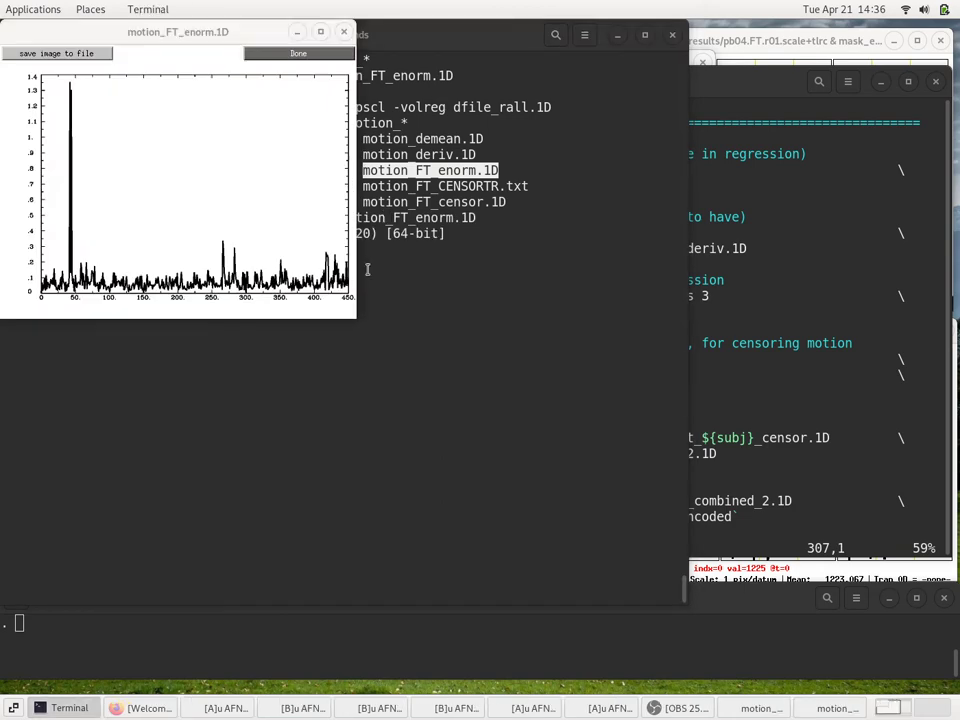
left_click_drag(352, 322, 851, 486)
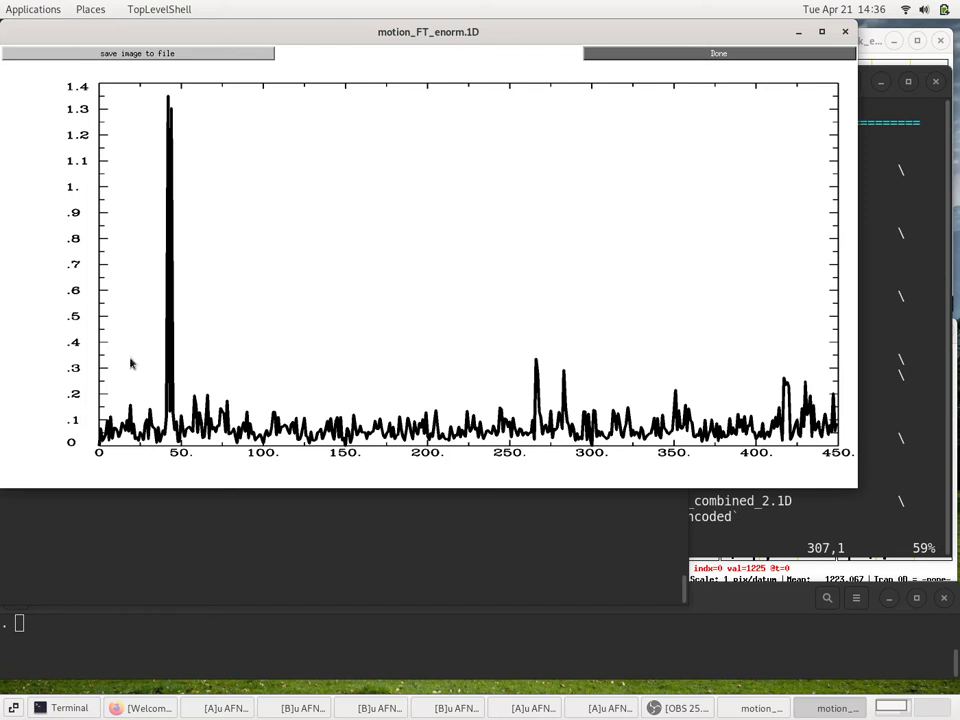
Step: Suspend the enorm plot with Ctrl+Z and resume it in the background with bg
left_click(200, 532)
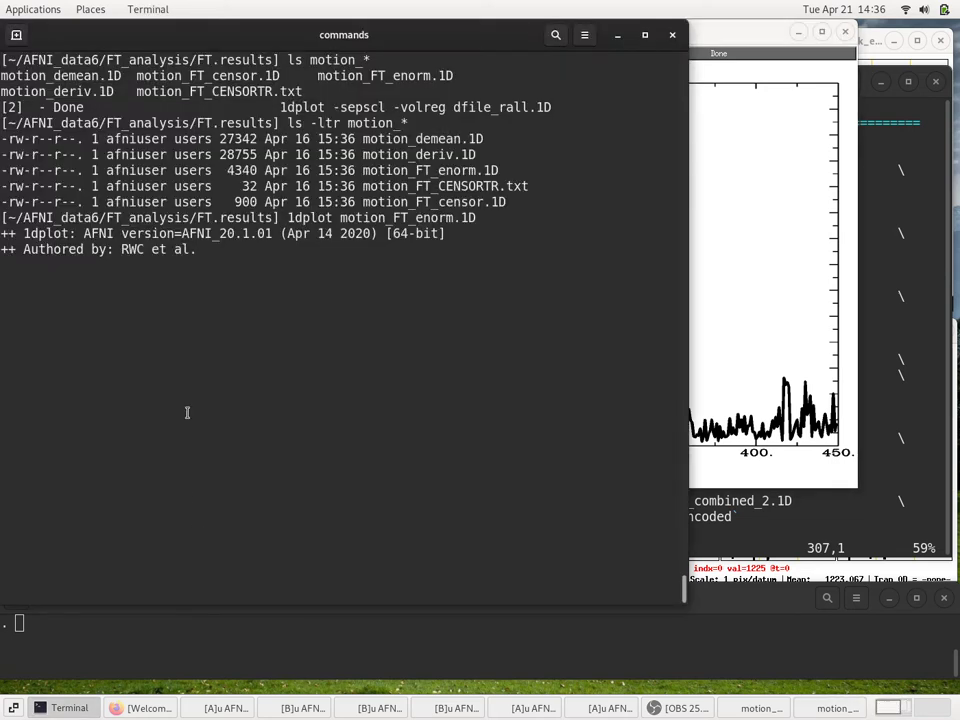
key("ctrl+z")
type("b")
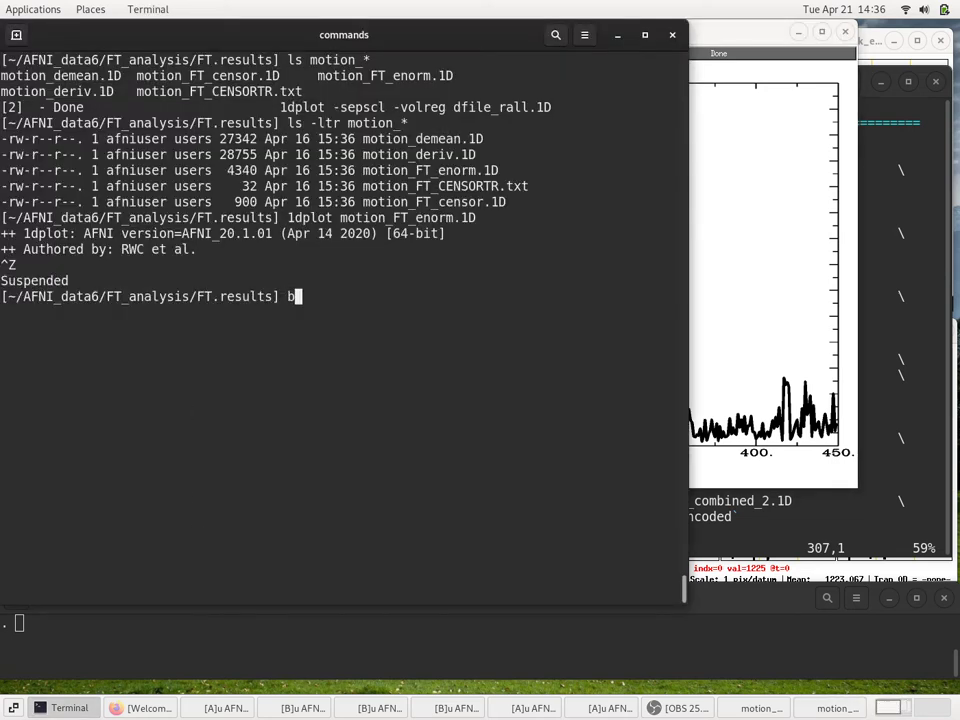
type("g")
key("Return")
Step: Print ../s05.ap.uber, highlight -regress_censor_motion 0.3, and raise the enorm plot
type("c")
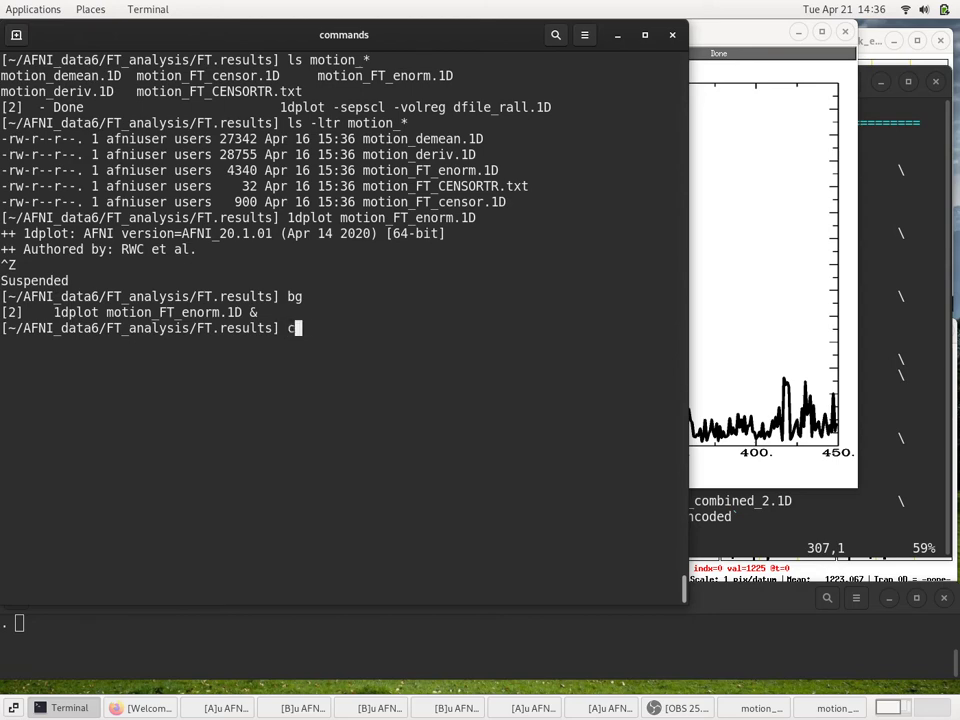
type("at ../s05.ap.uber")
key("Return")
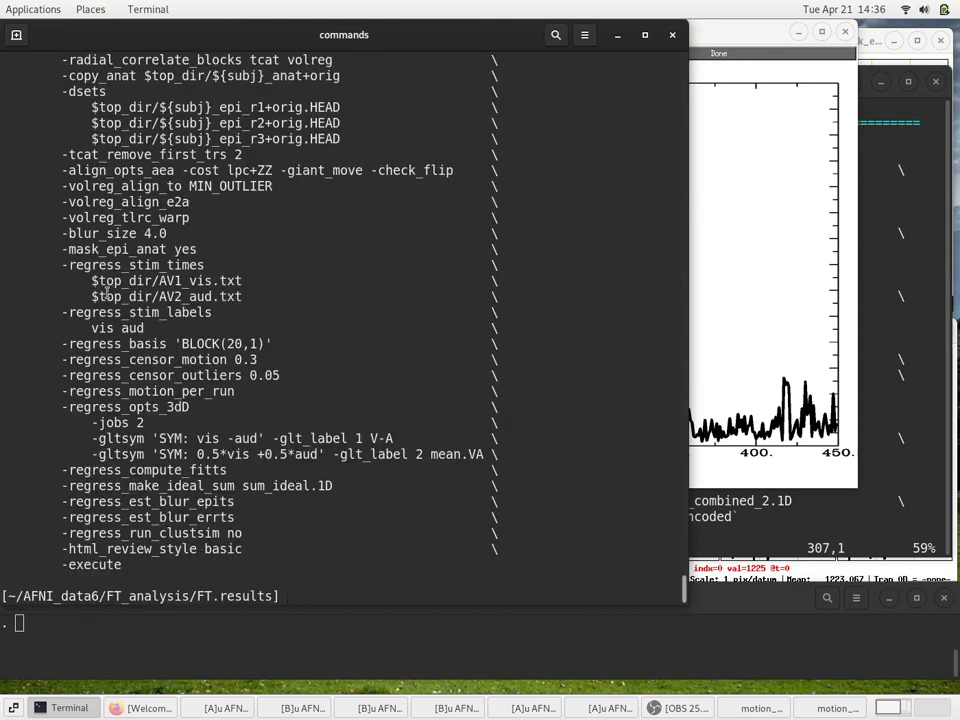
triple_click(265, 359)
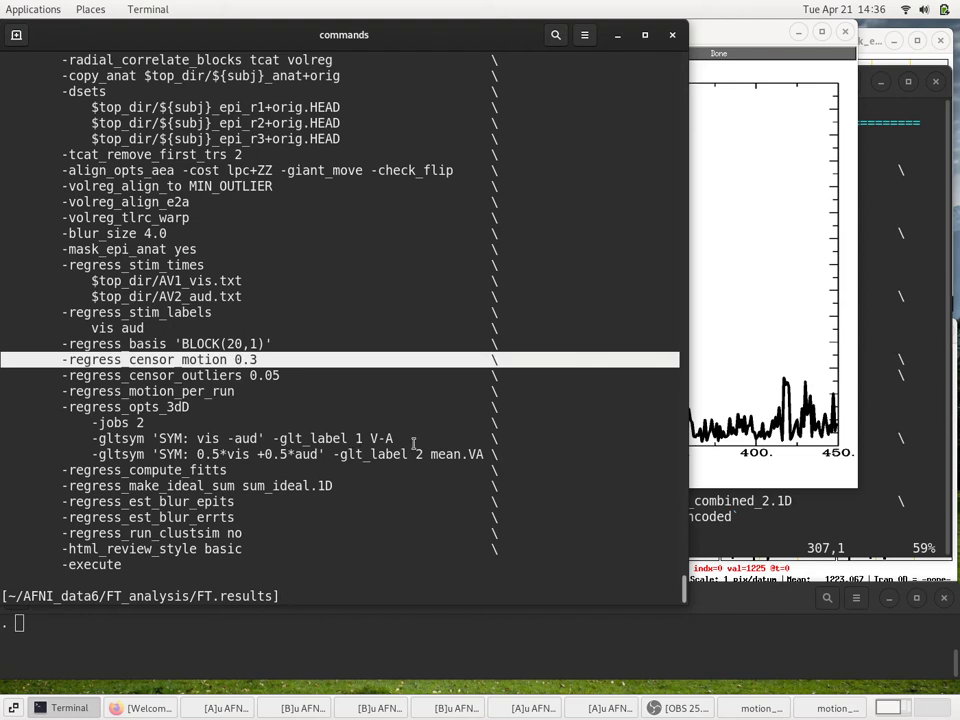
left_click(717, 42)
left_click(717, 42)
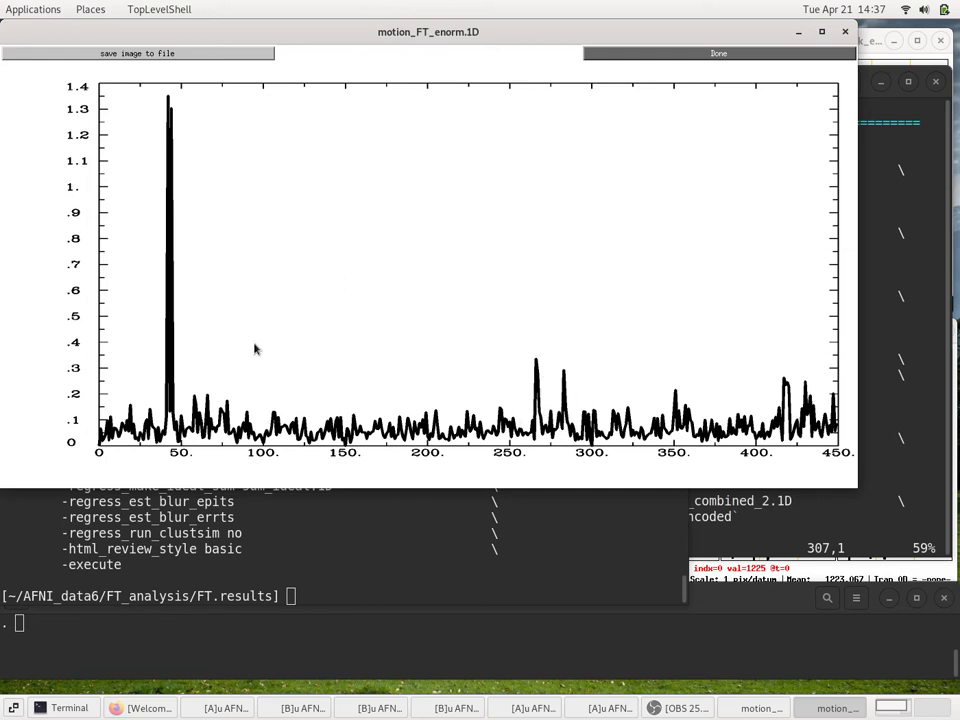
Step: Shrink the enorm plot, then plot motion_FT_censor.1D widened below it
left_click_drag(293, 483, 332, 288)
left_click(251, 427)
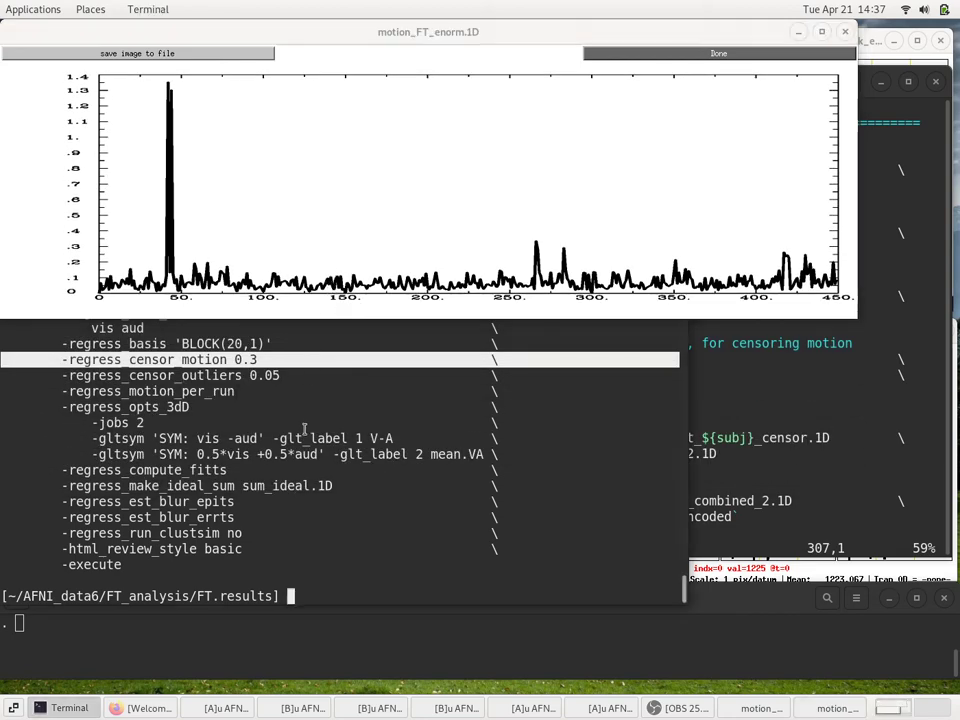
key("Return")
key("Up")
key("Up")
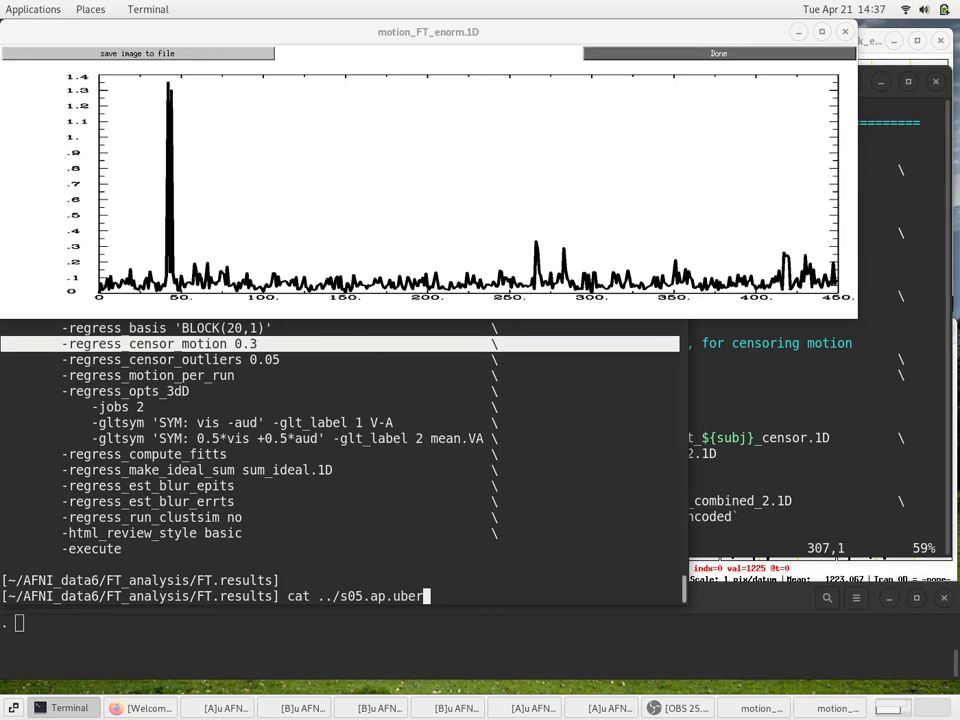
key("BackSpace")
key("BackSpace")
key("BackSpace")
key("BackSpace")
key("BackSpace")
key("BackSpace")
key("BackSpace")
key("BackSpace")
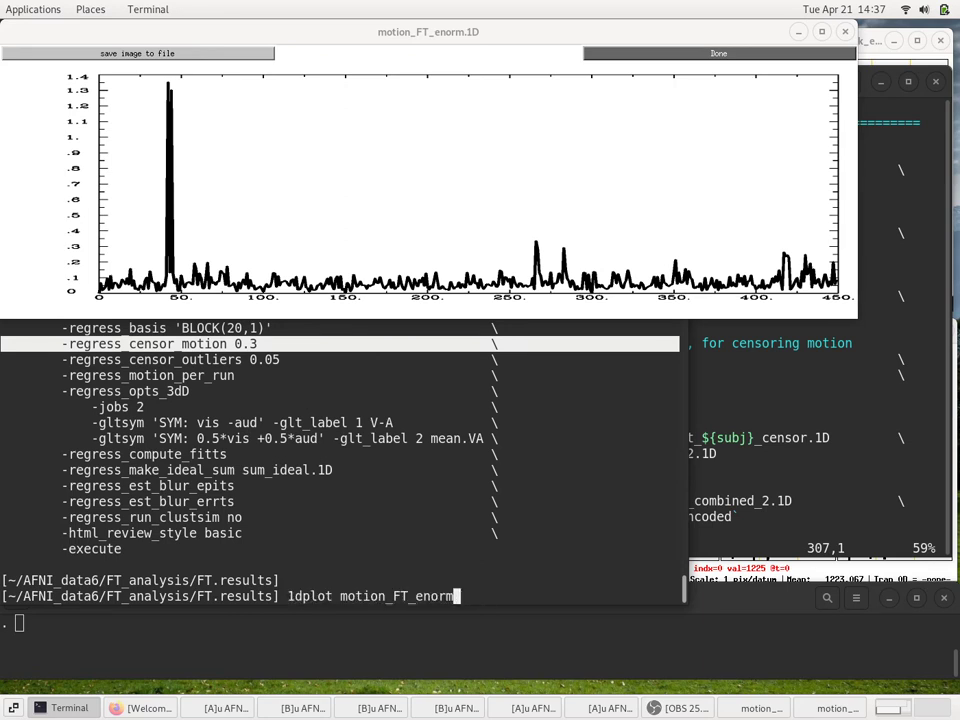
type("c")
key("Tab")
key("Return")
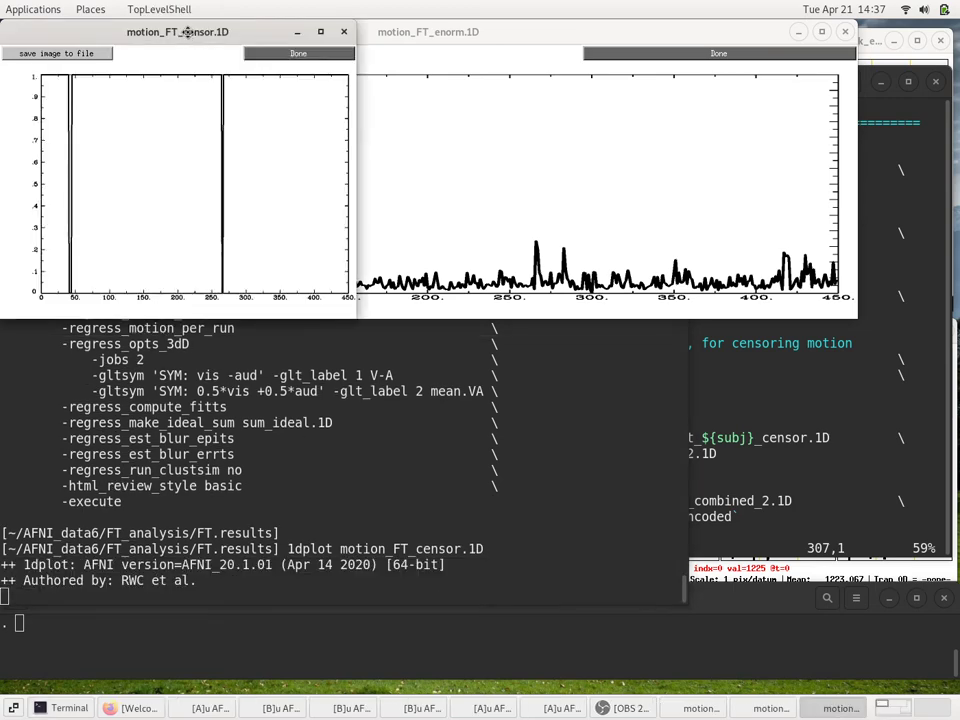
left_click_drag(198, 31, 189, 333)
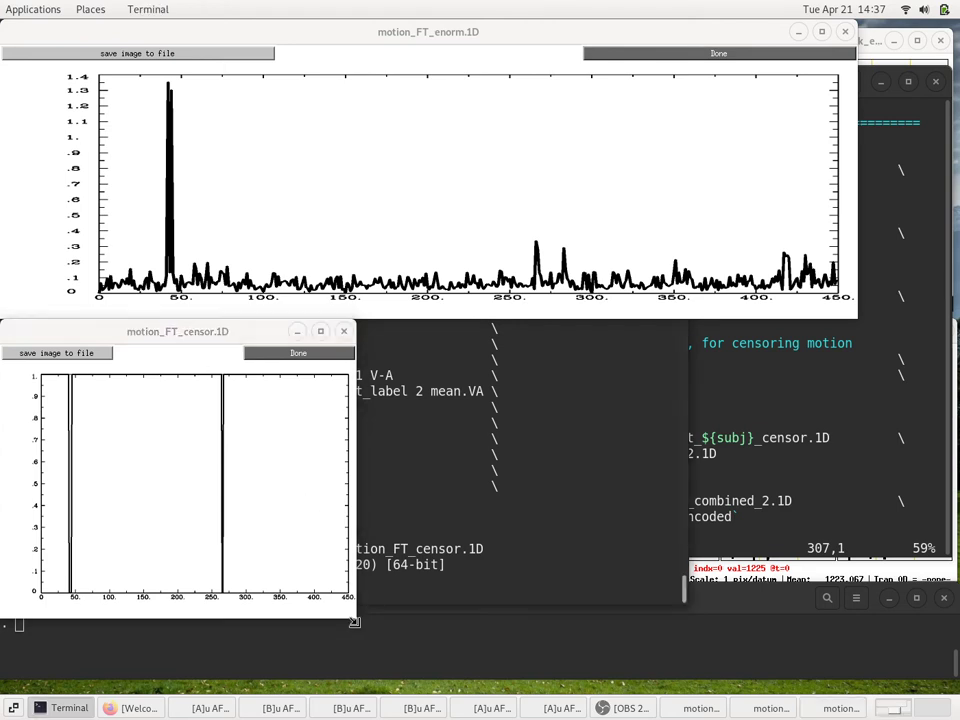
left_click_drag(357, 622, 858, 553)
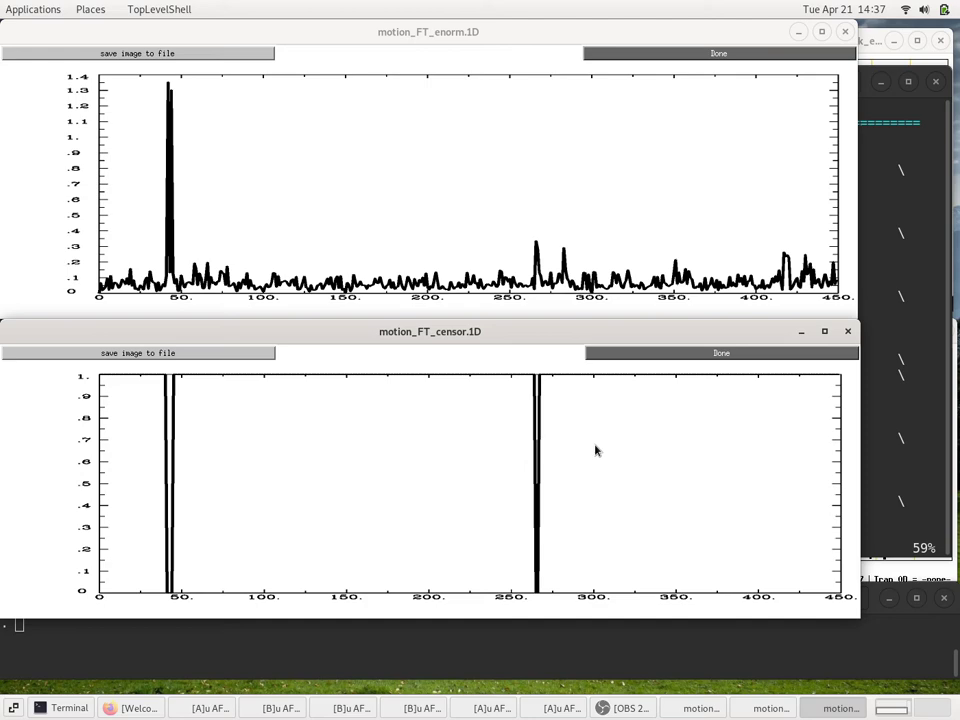
Step: Close the censor and enorm plots, then page through motion_FT_censor.1D values with less
key("q")
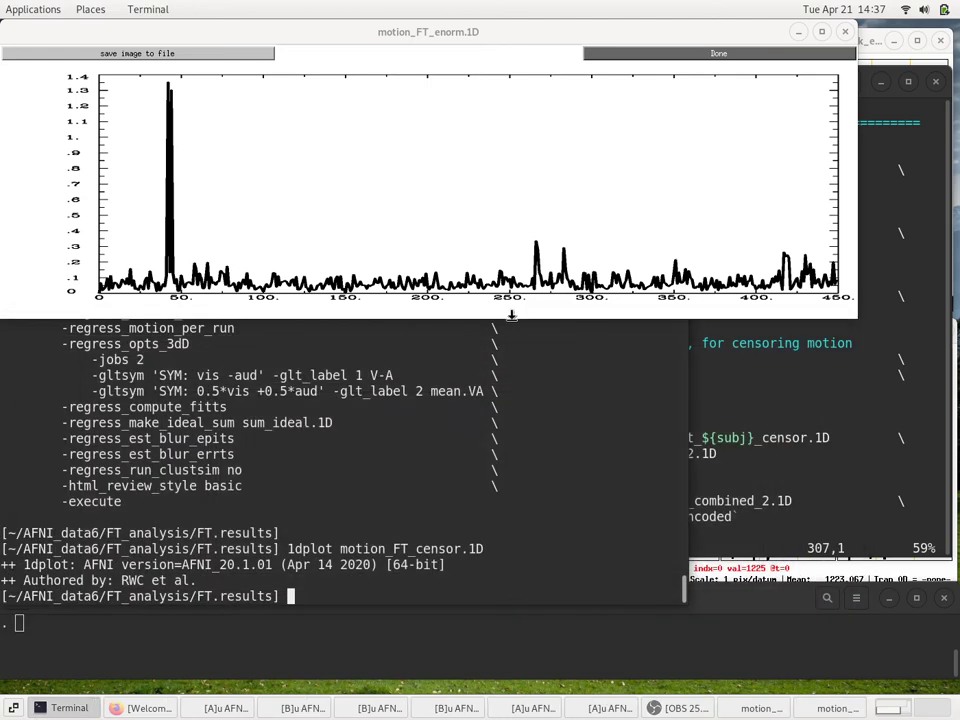
key("q")
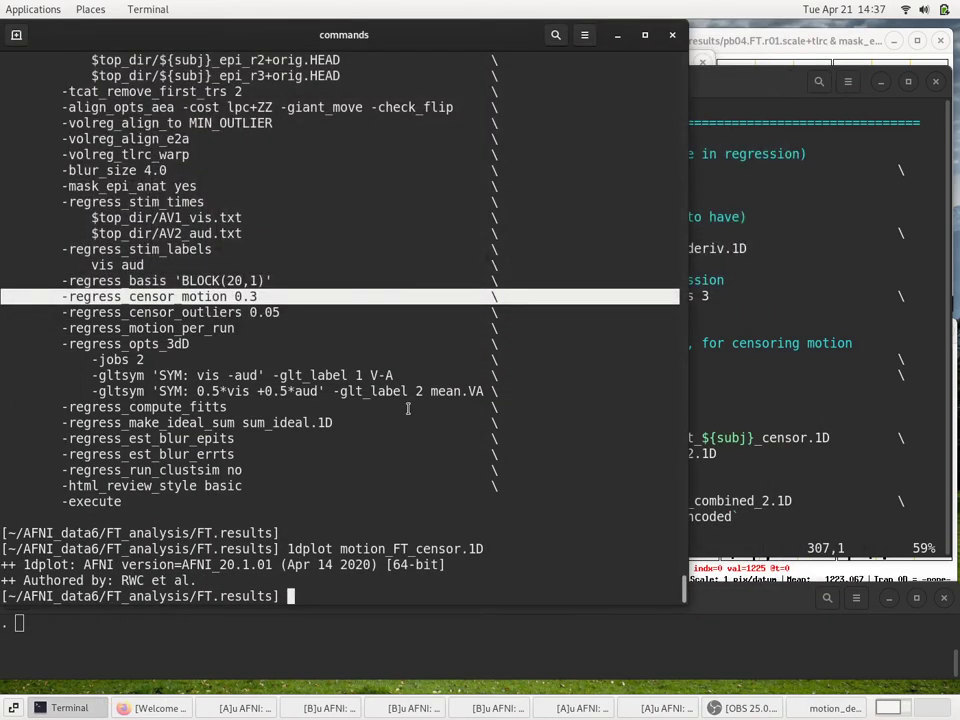
key("Up")
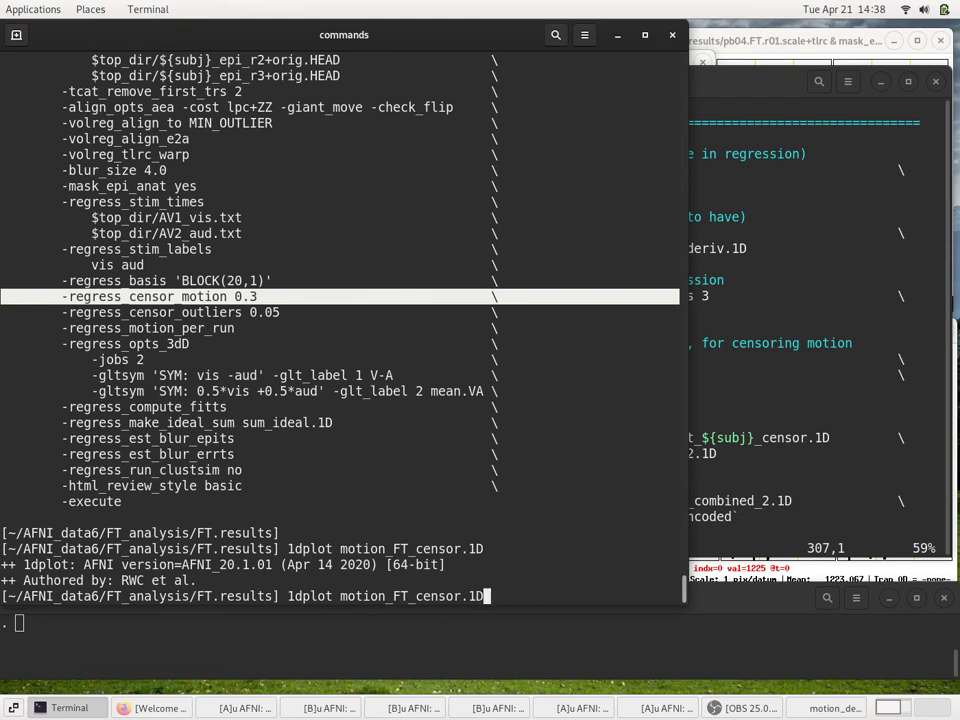
key("ctrl+a")
key("Delete")
key("Delete")
key("Delete")
key("Delete")
key("Delete")
key("Delete")
type("lead")
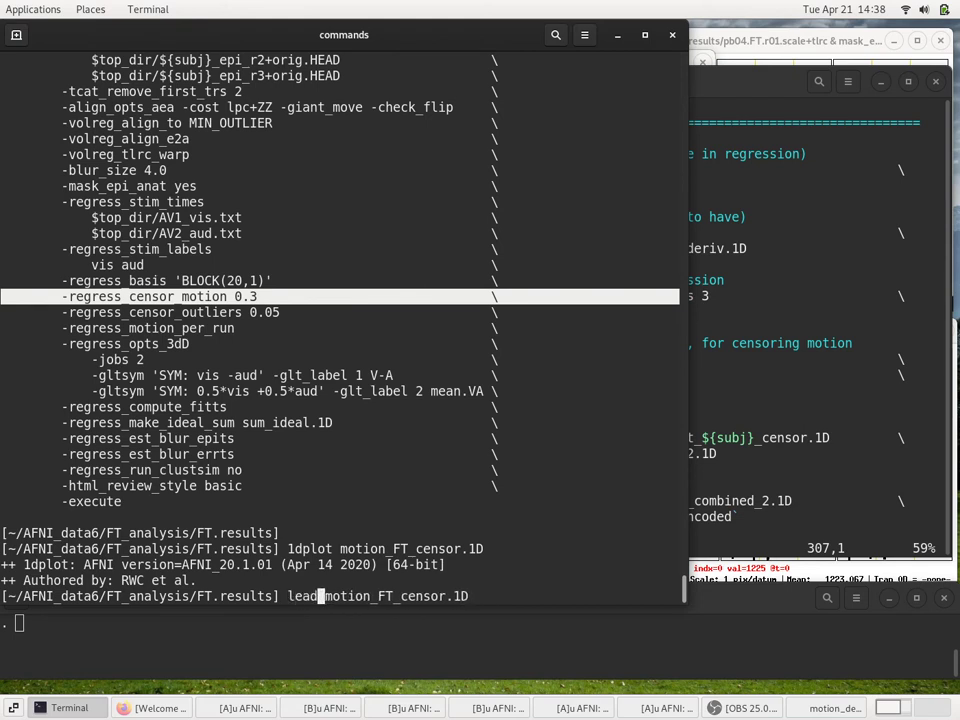
key("BackSpace")
key("BackSpace")
type("ss")
key("Return")
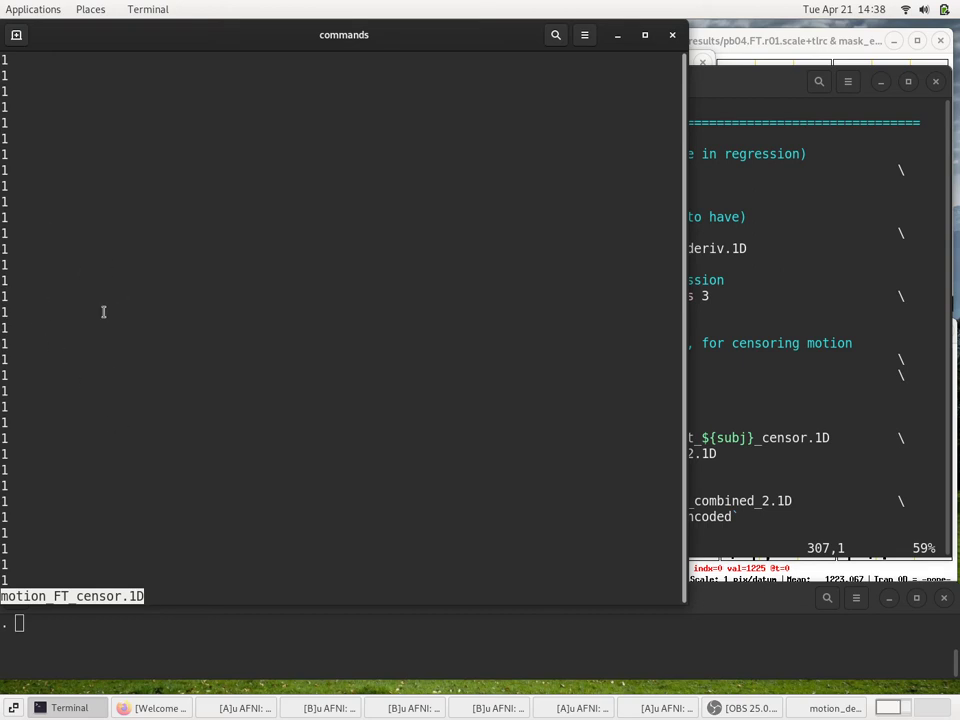
key("q")
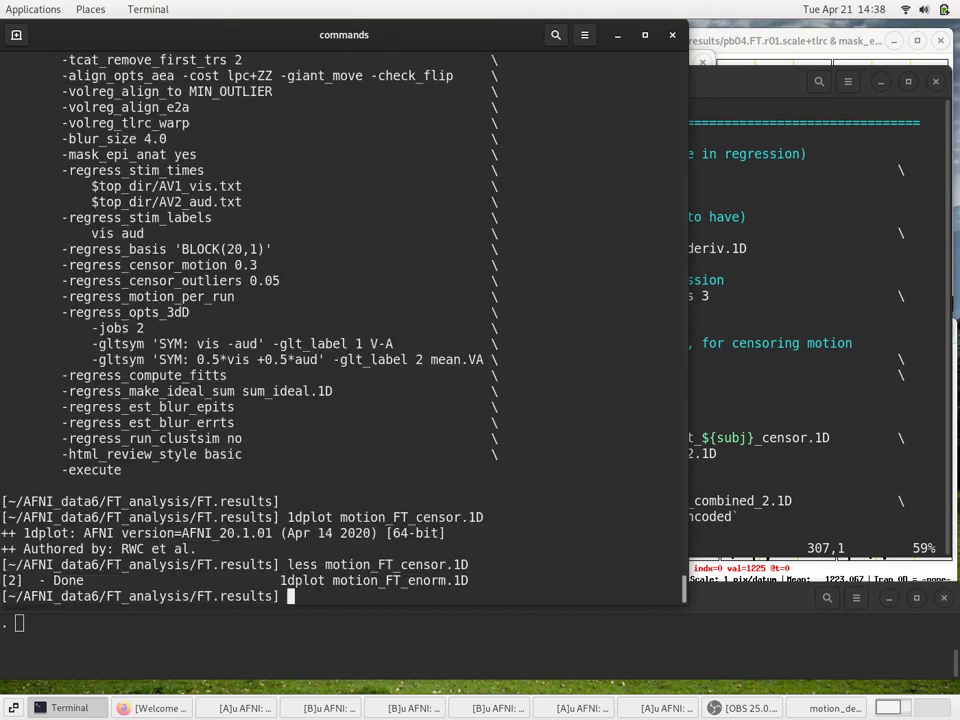
Step: Page through the raw motion_FT_enorm.1D values with less and return to the prompt
key("Up")
key("BackSpace")
key("BackSpace")
key("BackSpace")
key("BackSpace")
key("BackSpace")
key("BackSpace")
key("BackSpace")
key("BackSpace")
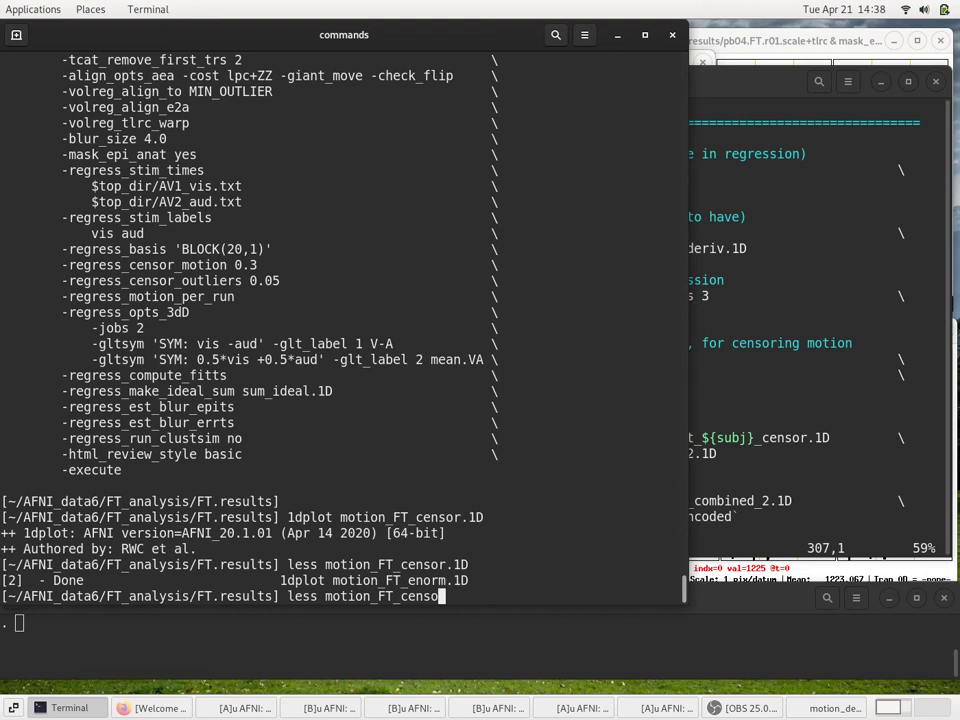
key("BackSpace")
type("en")
key("Tab")
key("Return")
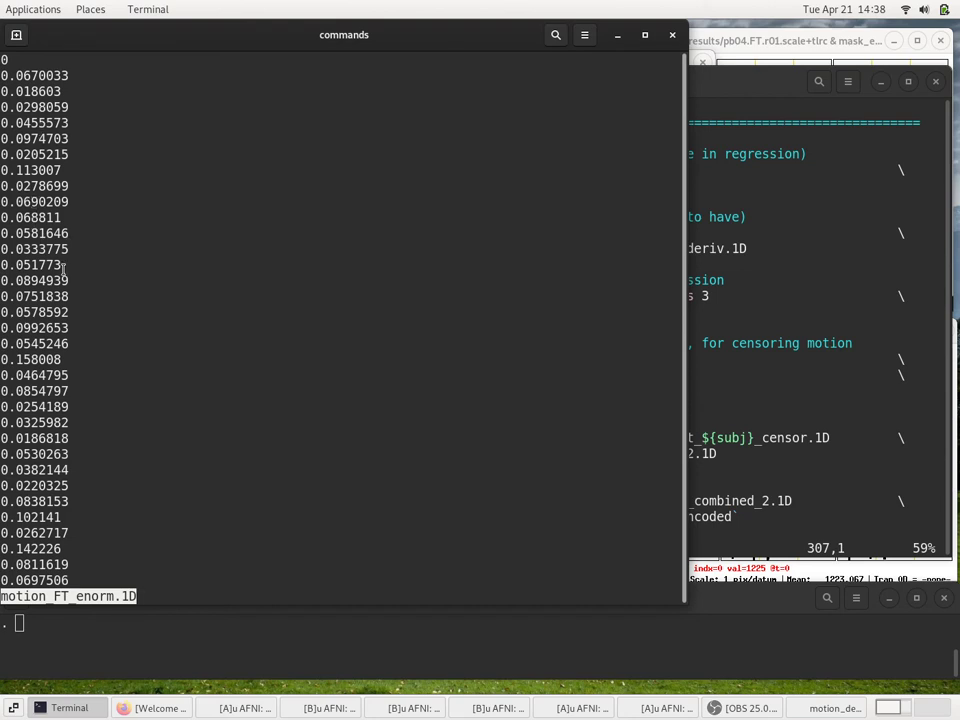
key("q")
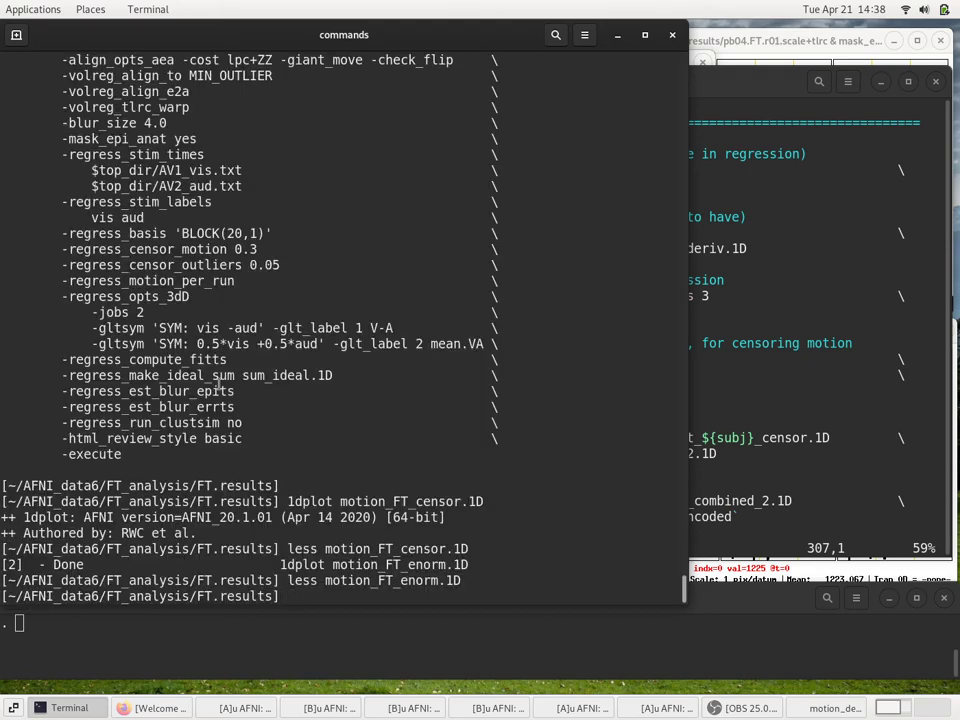
Step: Select the -regress_censor_outliers 0.05 line and bring the proc.FT script to the front
double_click(205, 266)
triple_click(205, 266)
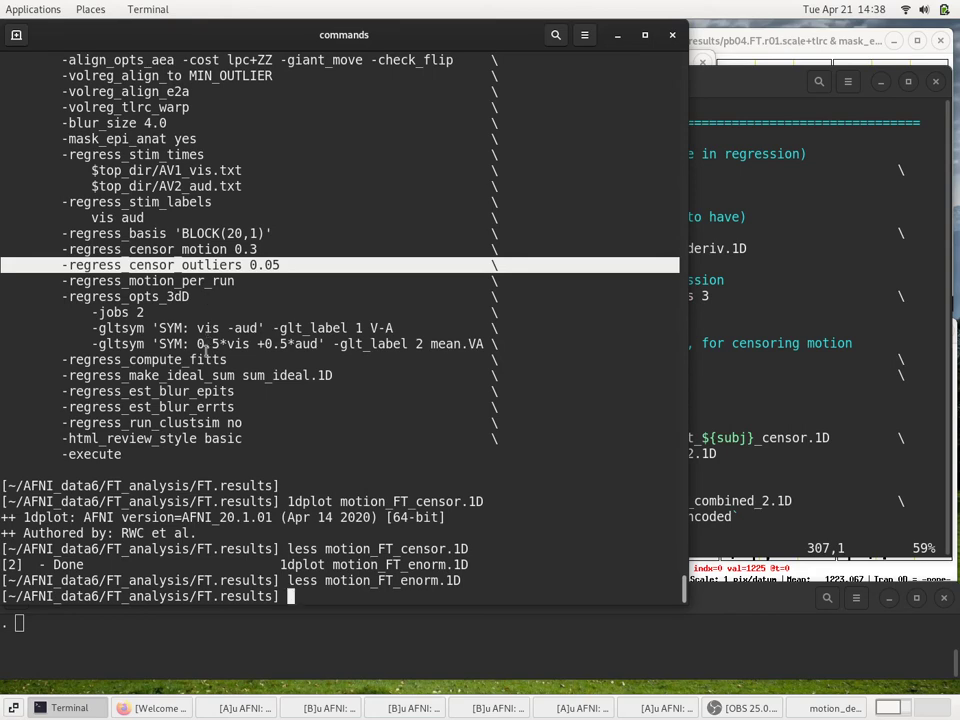
key("alt+Tab")
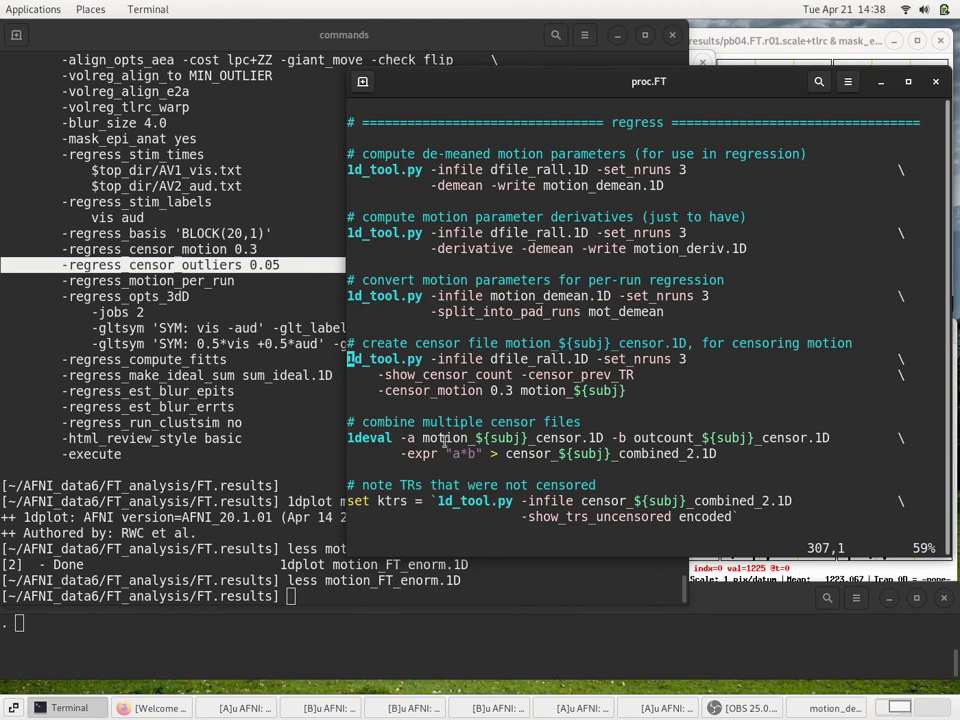
left_click_drag(443, 441, 571, 441)
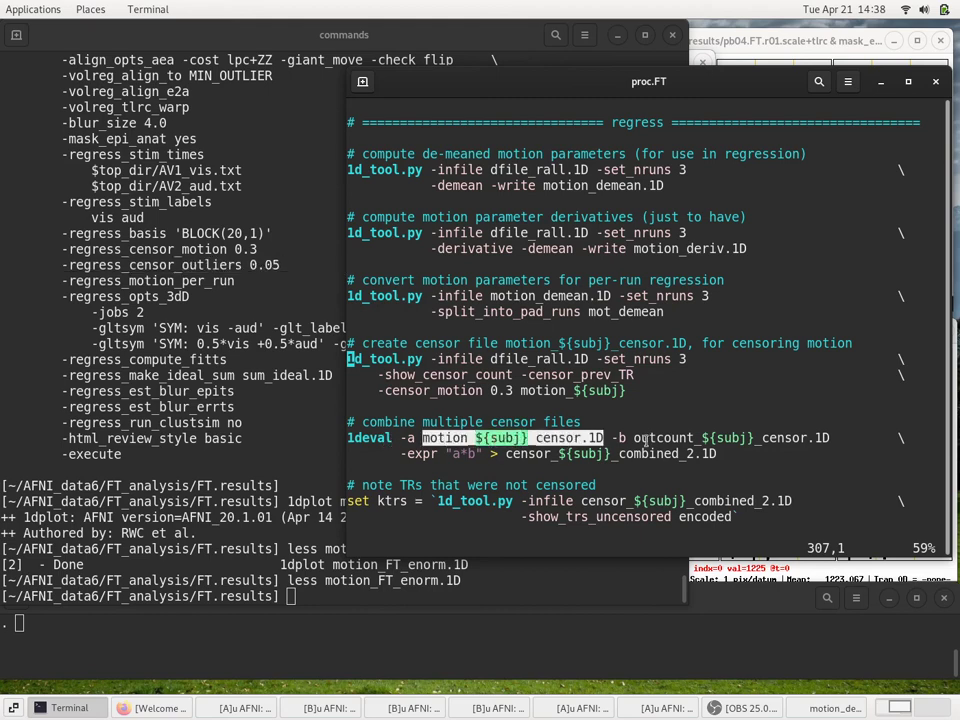
left_click_drag(635, 437, 829, 437)
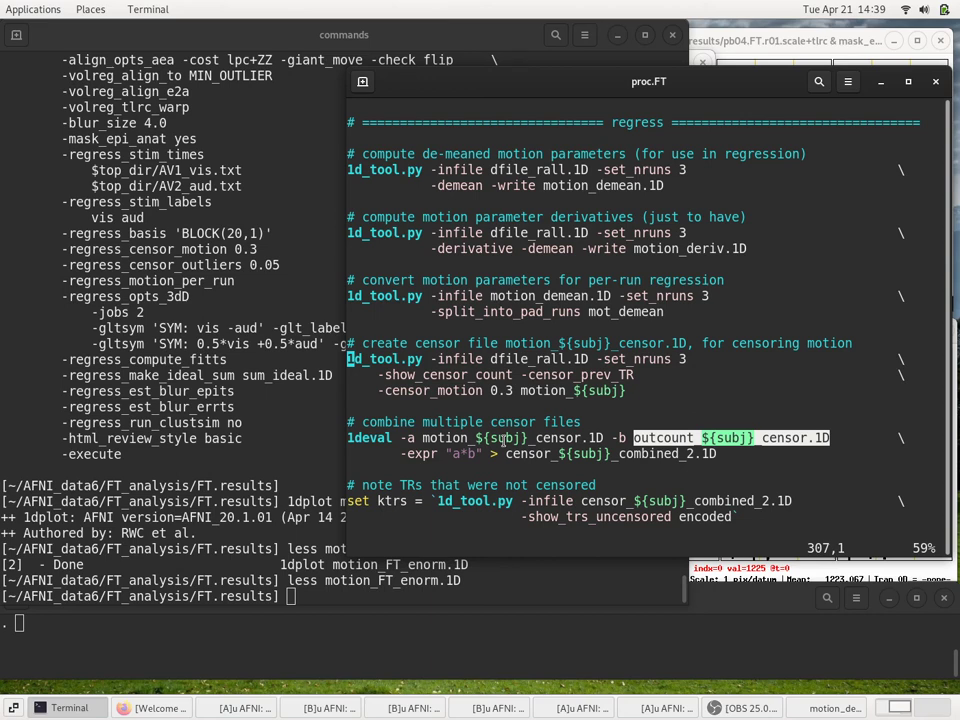
left_click_drag(519, 450, 651, 452)
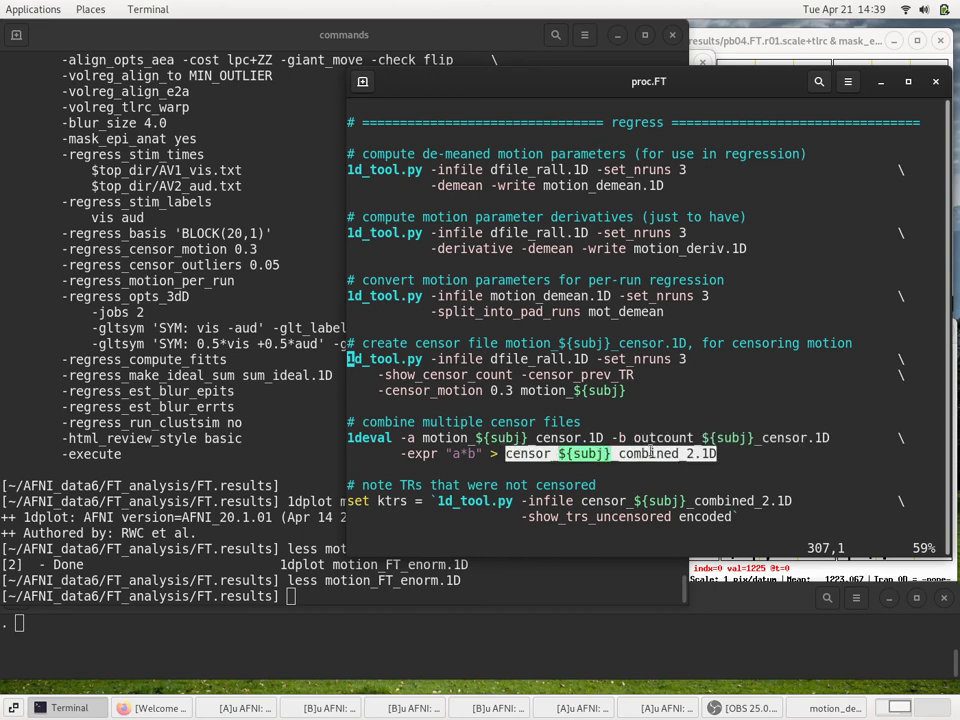
left_click(205, 383)
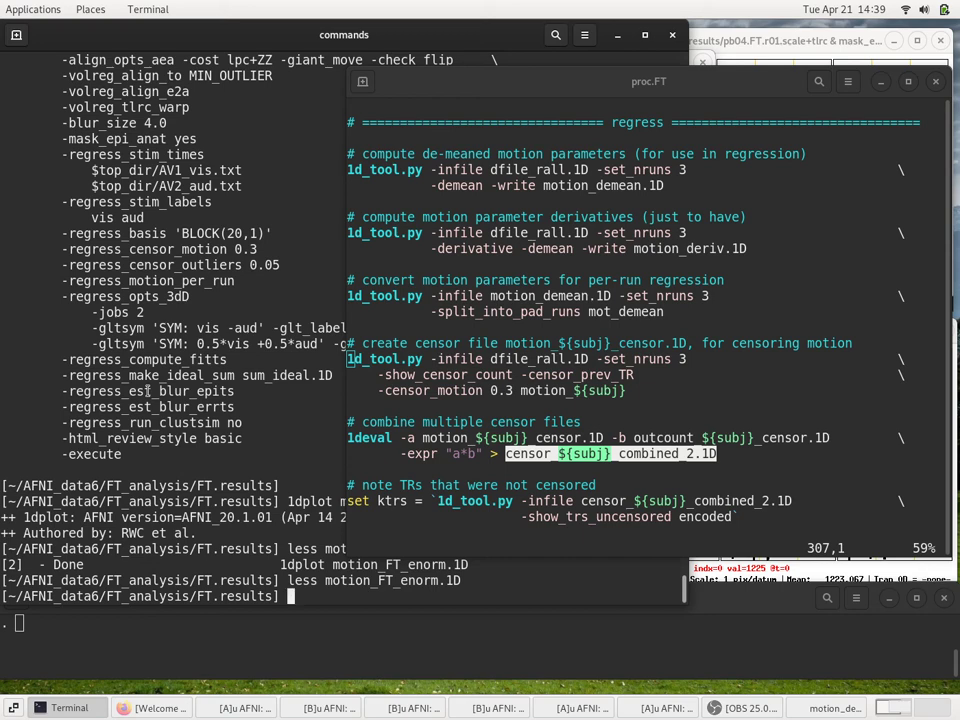
Step: Plot censor_FT_combined_2.1D with 1dplot, showing censored drops near TRs 45 and 265
type("1dplot cen")
key("Tab")
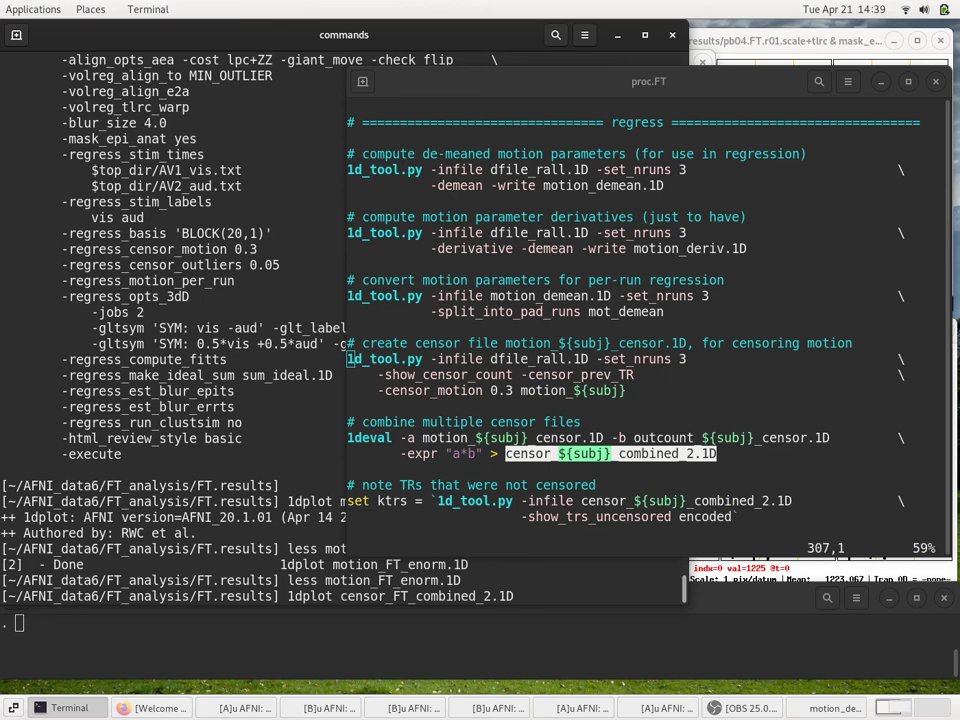
key("Return")
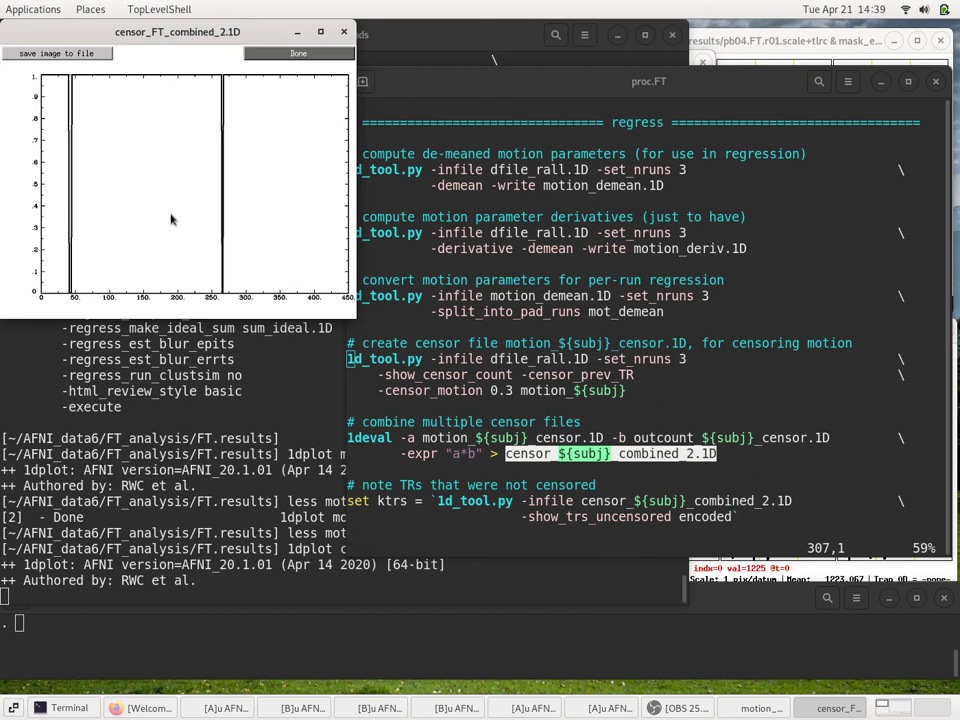
Step: Close the combined censor plot and move through the proc.FT regress block toward 3dDeconvolve
key("q")
left_click(660, 352)
key("Down")
key("Down")
key("Down")
key("Down")
key("Down")
key("Down")
key("Down")
key("Down")
key("Down")
key("Down")
key("Down")
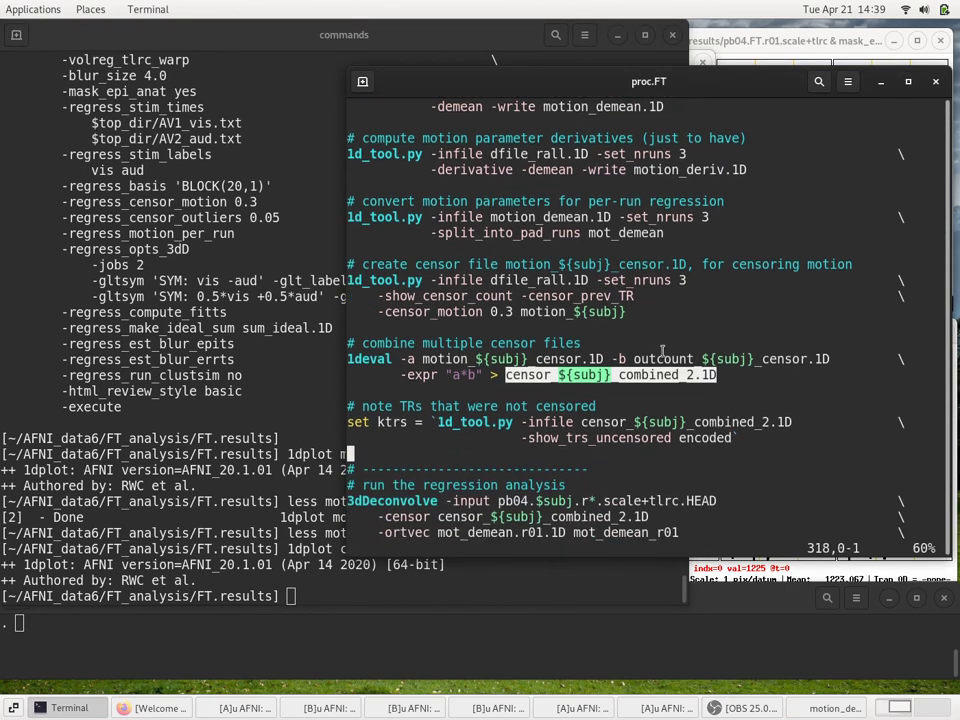
key("Down")
key("Down")
key("Down")
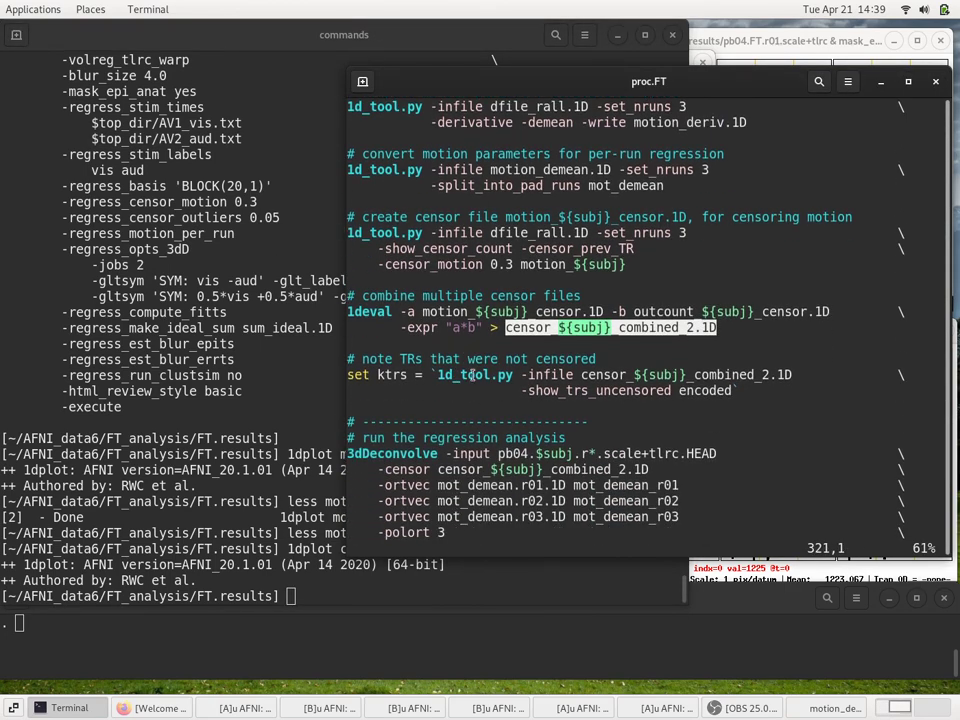
key("Down")
key("Down")
key("Down")
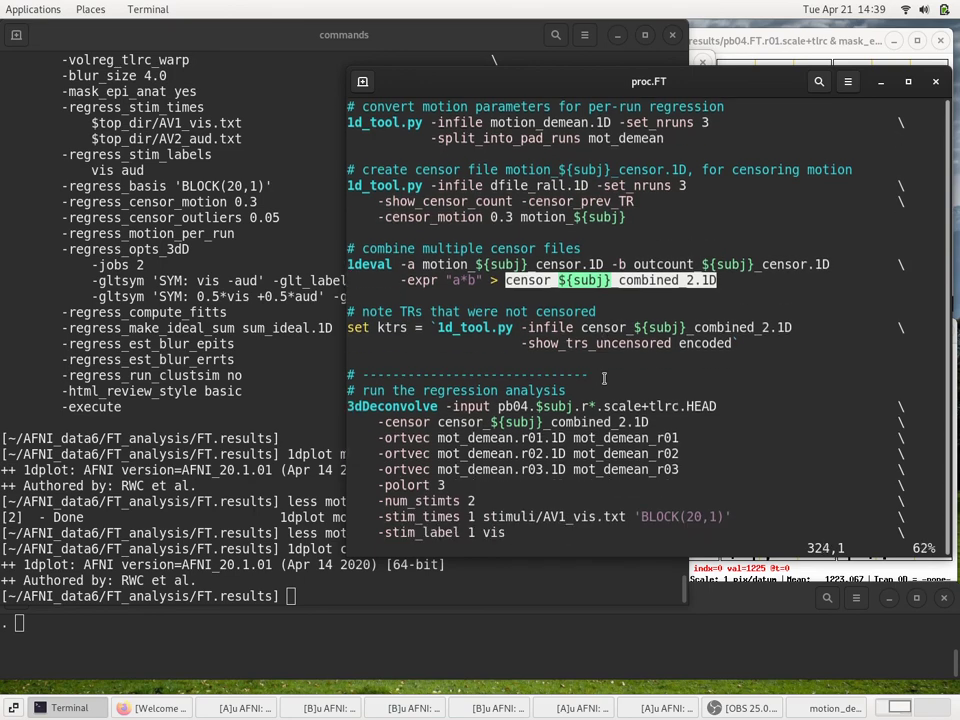
scroll(620, 400, "down", 4)
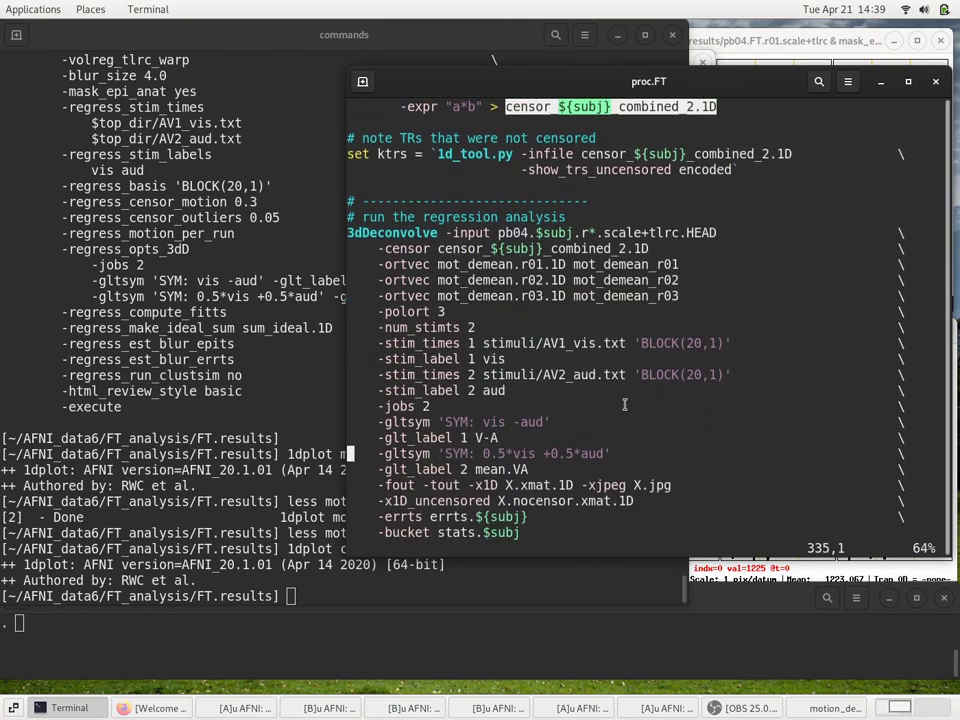
scroll(624, 404, "up", 2)
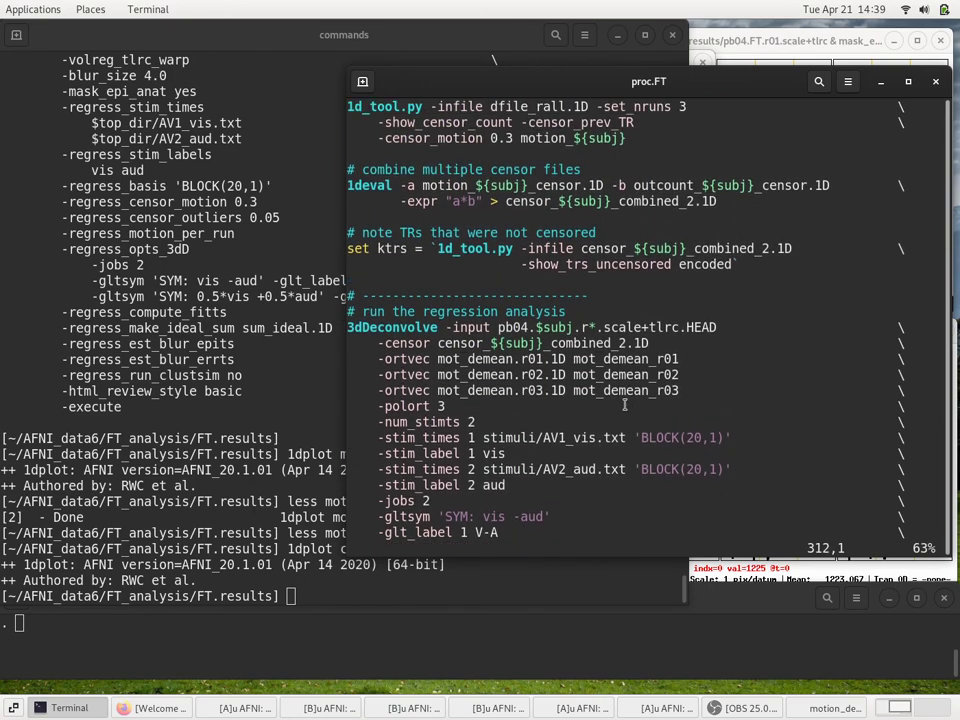
scroll(624, 404, "down", 7)
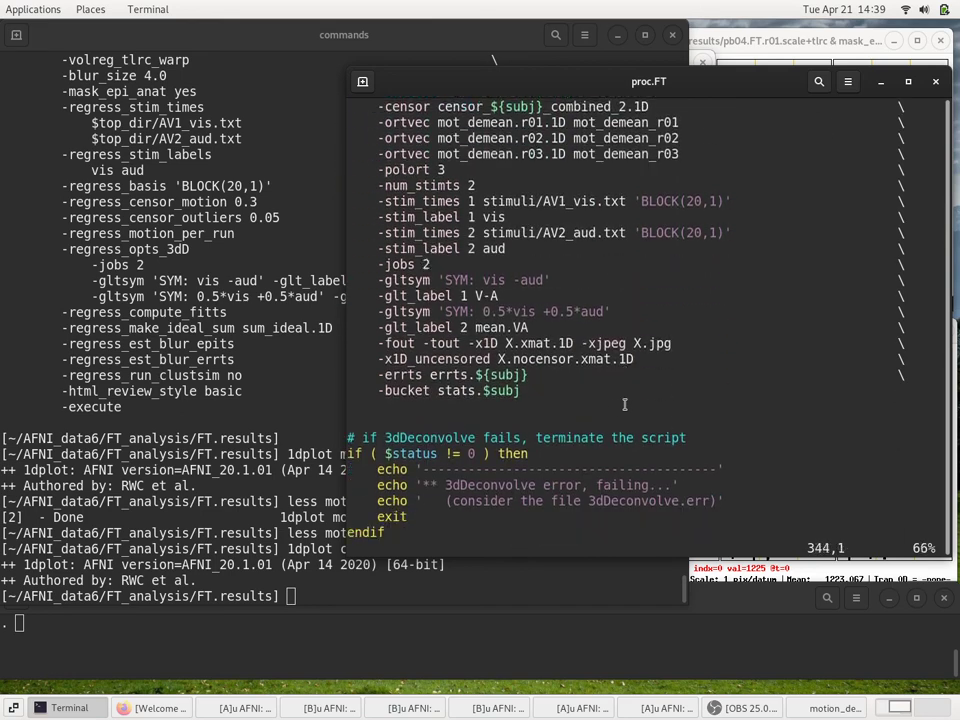
scroll(624, 404, "down", 4)
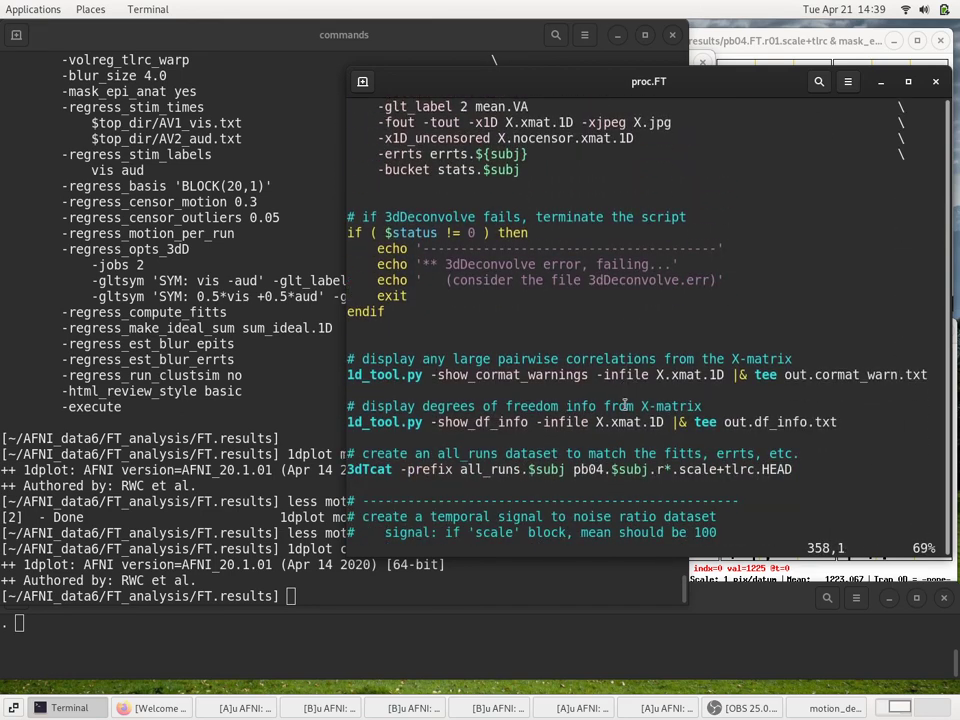
scroll(624, 404, "down", 4)
scroll(624, 404, "up", 17)
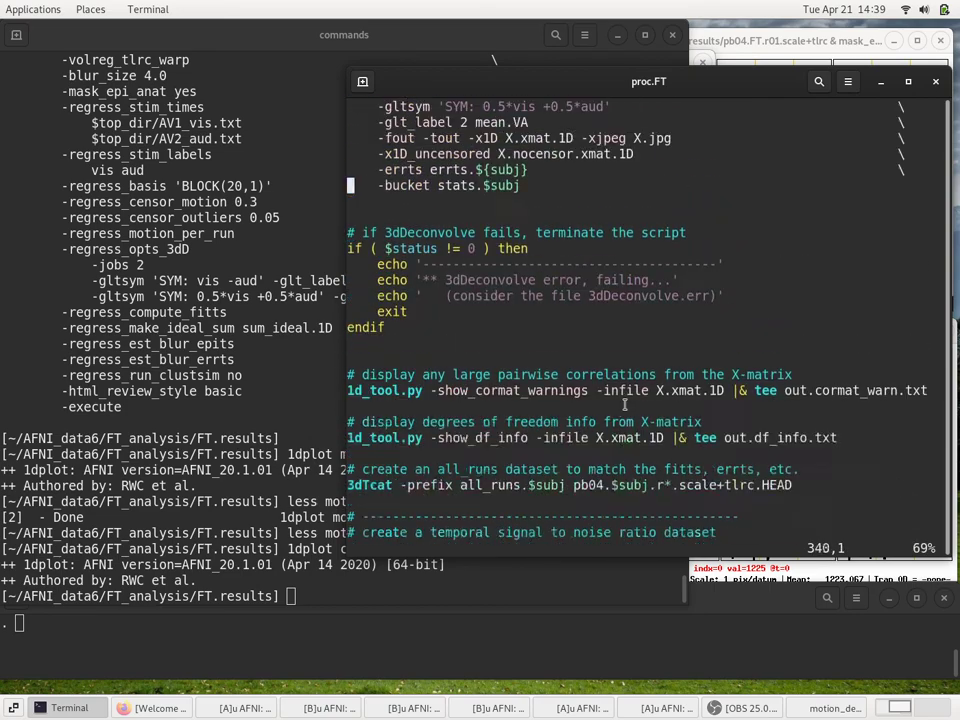
scroll(624, 404, "up", 1)
Step: Search for ktrs, step through its matches, and return to the line that sets ktrs
left_click(380, 216)
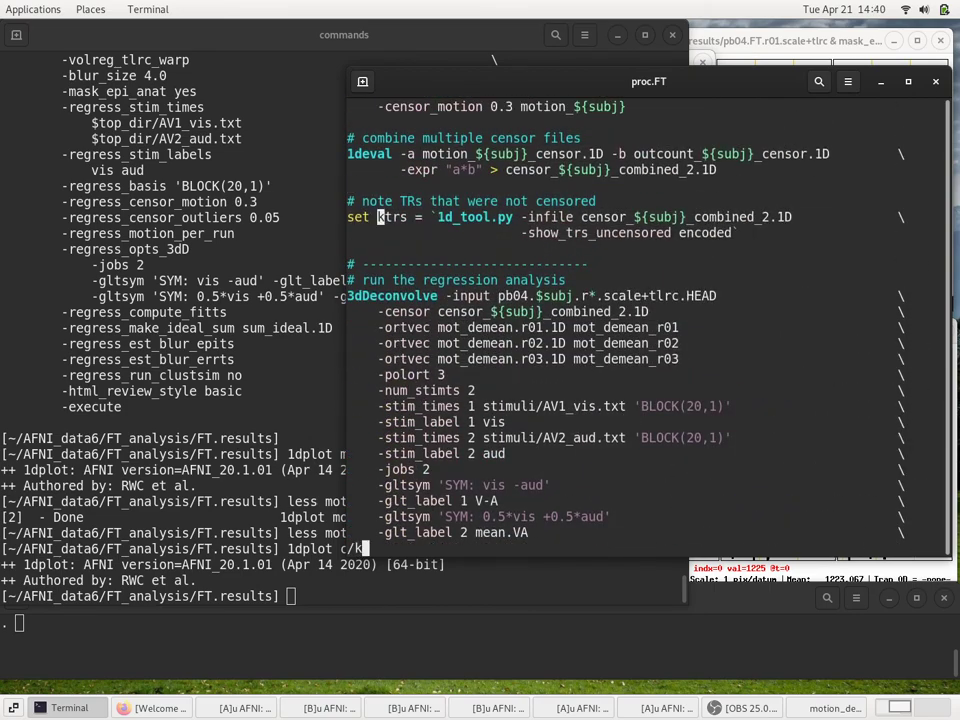
type("/ktrs")
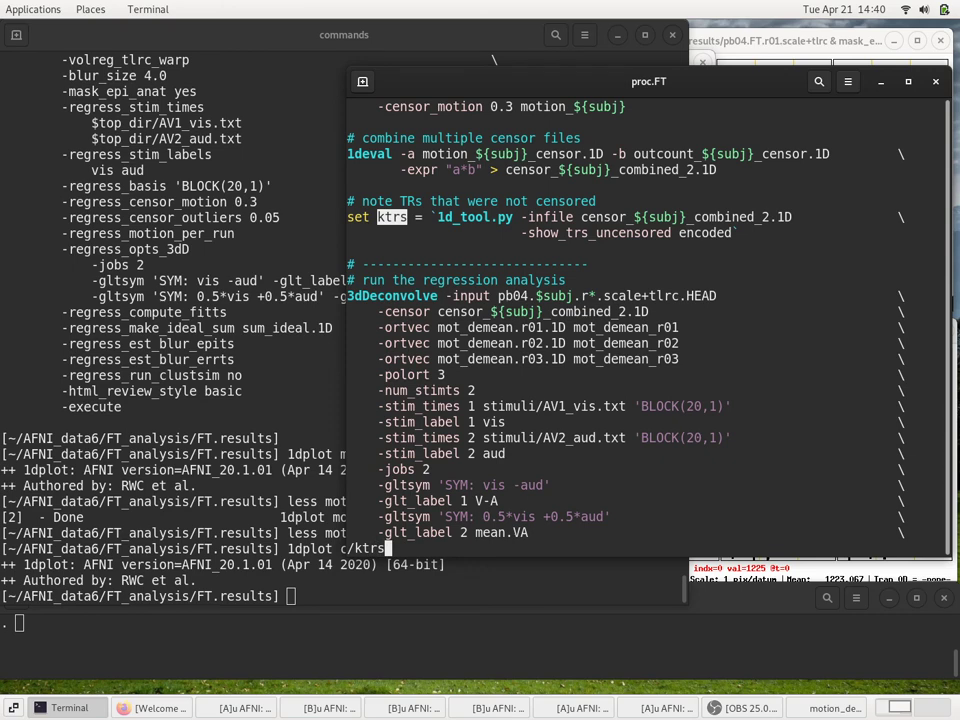
key("Return")
key("n")
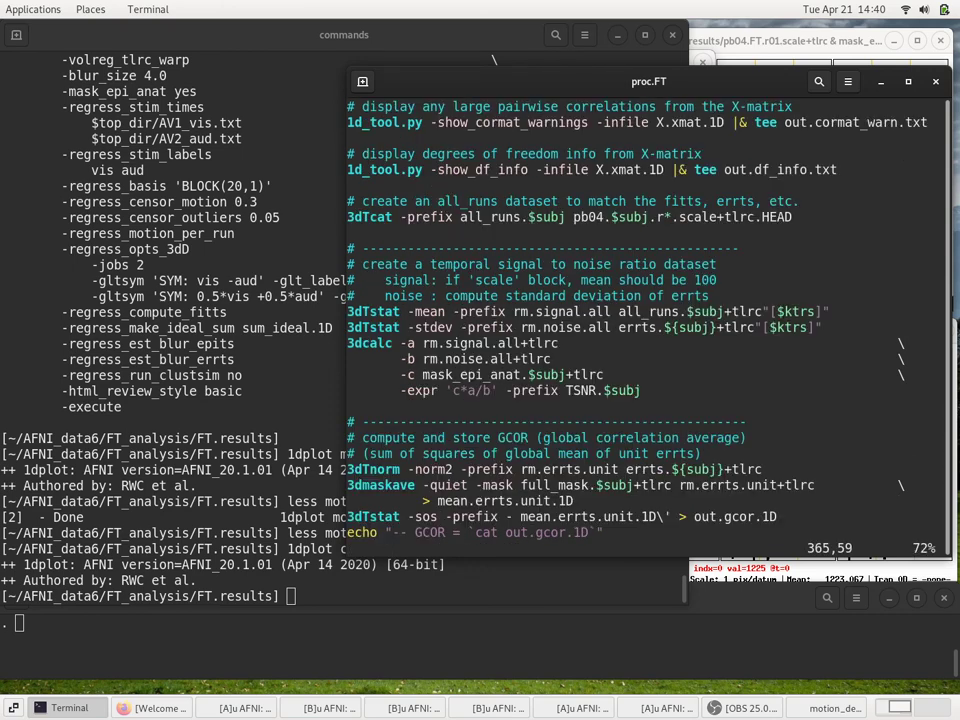
key("Up")
key("Up")
key("Up")
key("n")
key("n")
key("n")
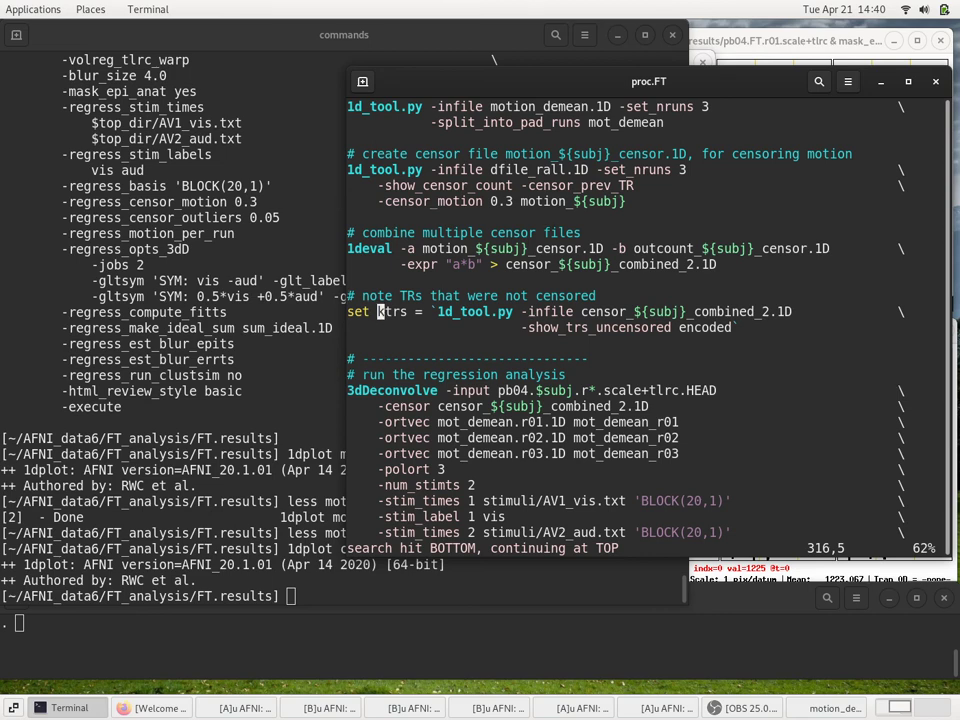
key("N")
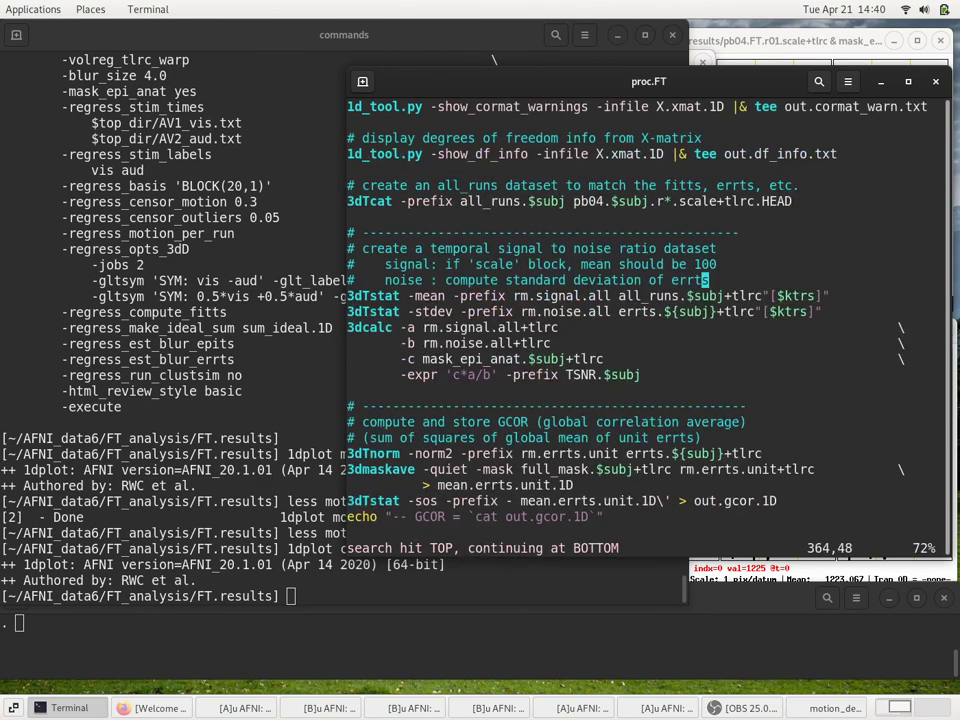
key("0")
key("ctrl+o")
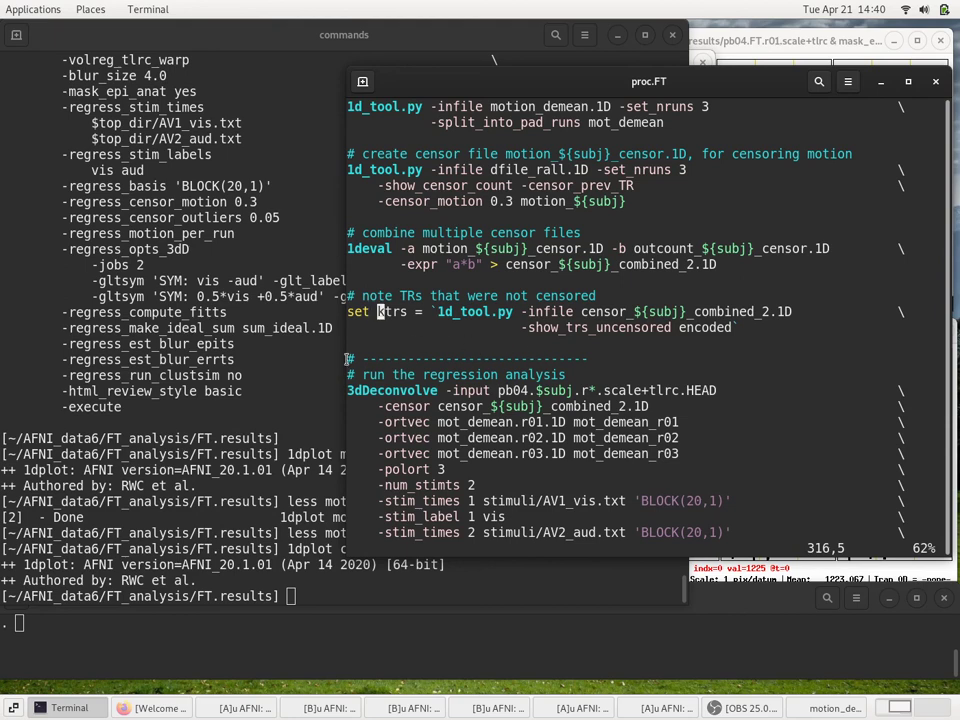
Step: Copy the 1d_tool.py command name from proc.FT onto the shell prompt
double_click(450, 311)
key("ctrl+c")
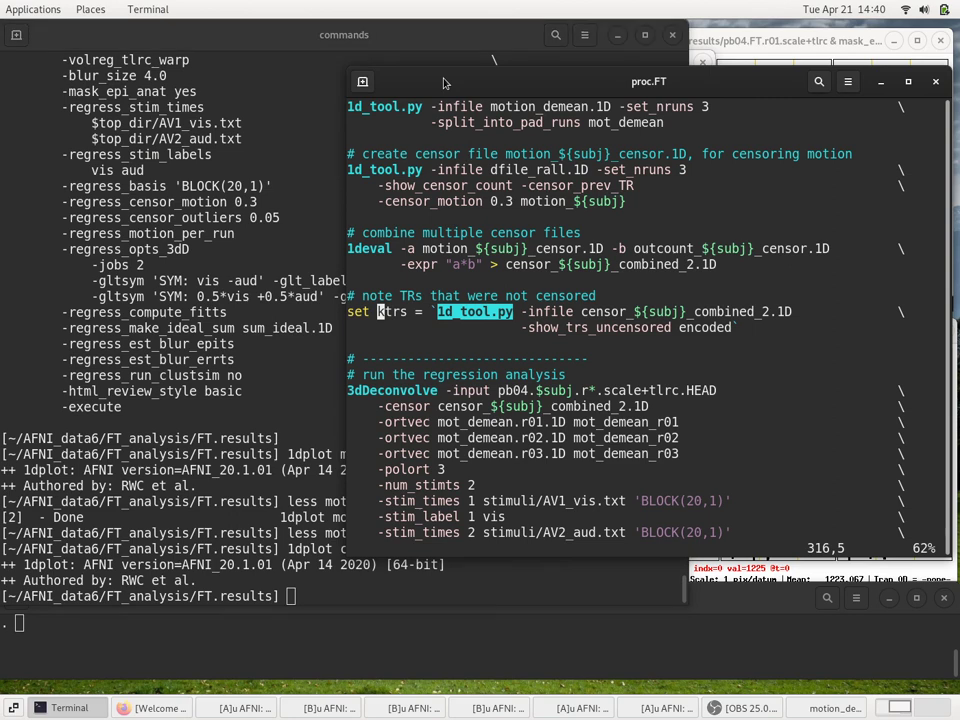
left_click_drag(445, 83, 451, 85)
left_click(213, 225)
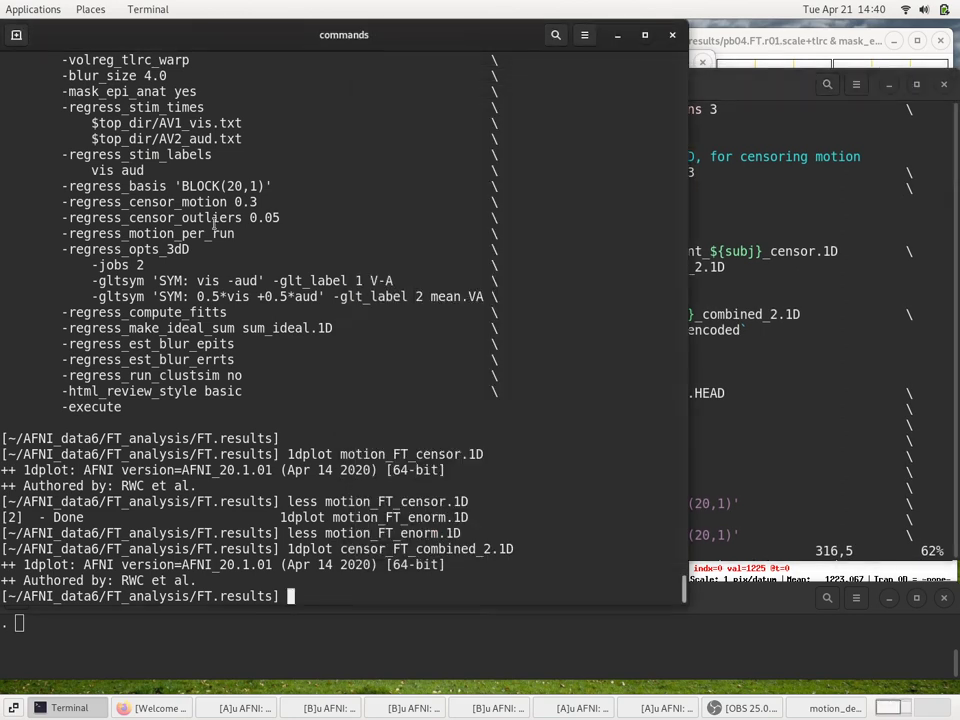
middle_click(213, 225)
left_click(844, 208)
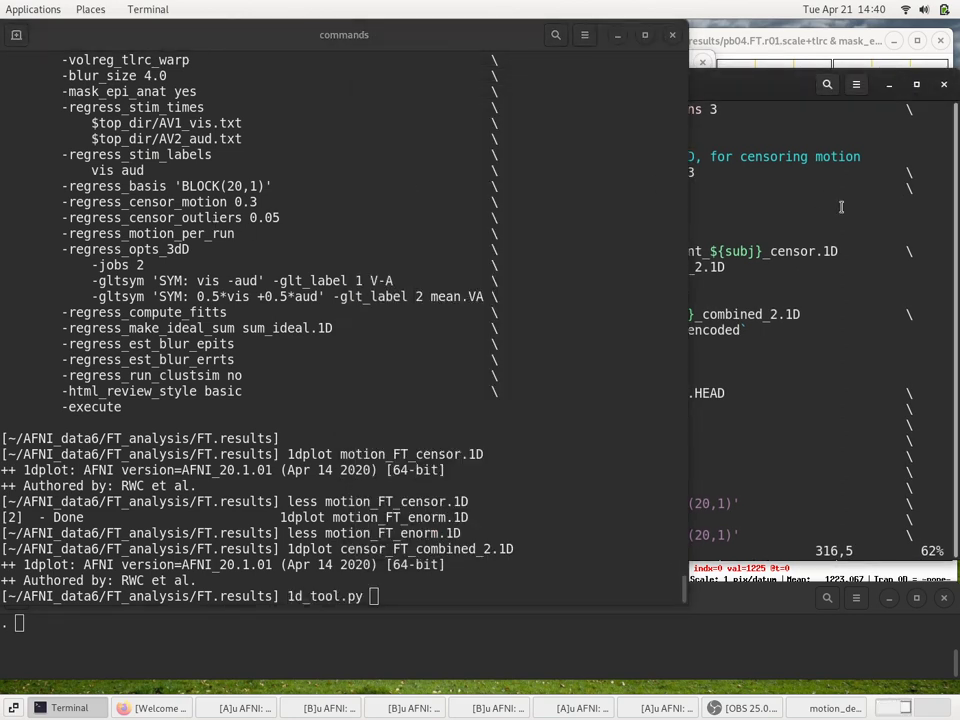
left_click(290, 236)
Step: Add -infile censor_FT_combined_2.1D to the 1d_tool.py command
type("-")
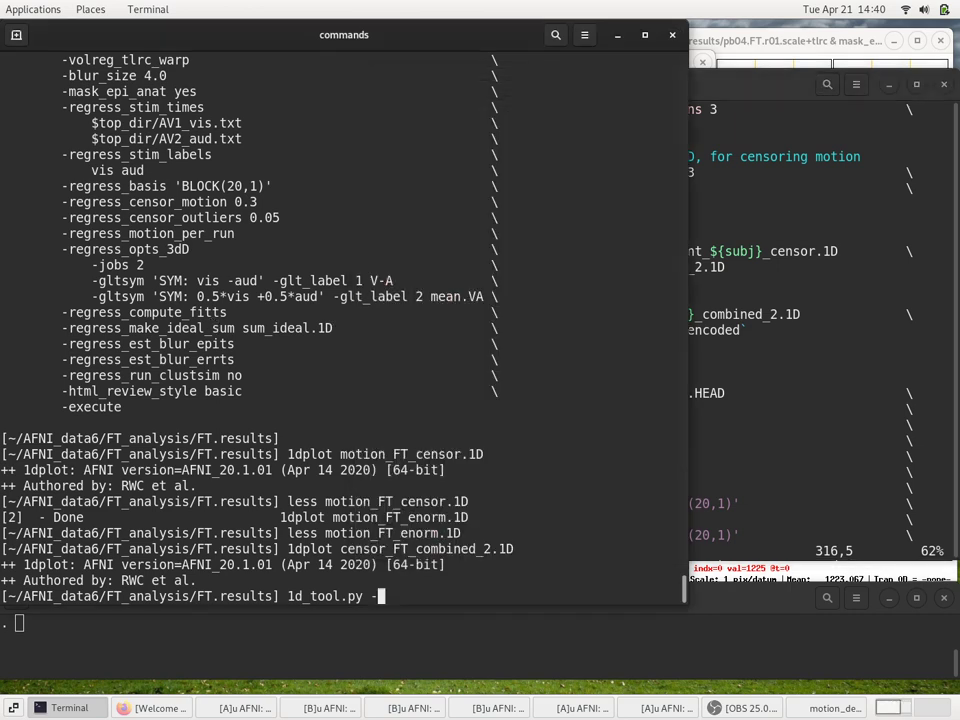
type("infile -cen")
key("Tab")
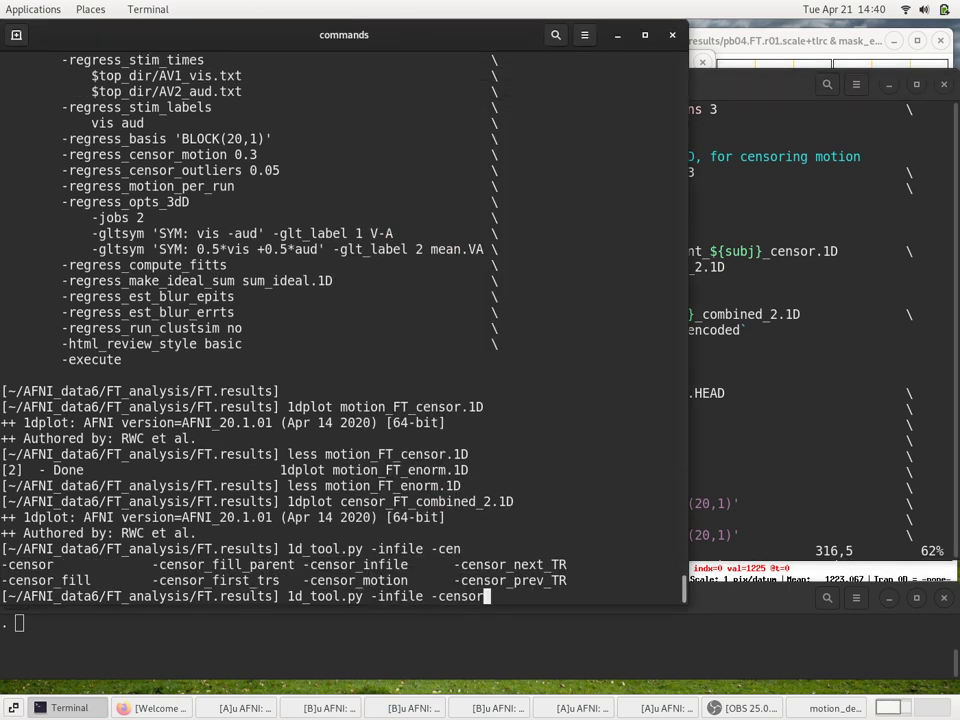
type("_F")
key("BackSpace")
key("alt+Tab")
key("alt+Tab")
type("FT_")
key("Left")
key("Left")
key("Left")
key("Left")
key("Left")
key("Left")
key("Left")
key("Left")
key("Left")
key("Left")
key("BackSpace")
key("Tab")
key("Tab")
key("End")
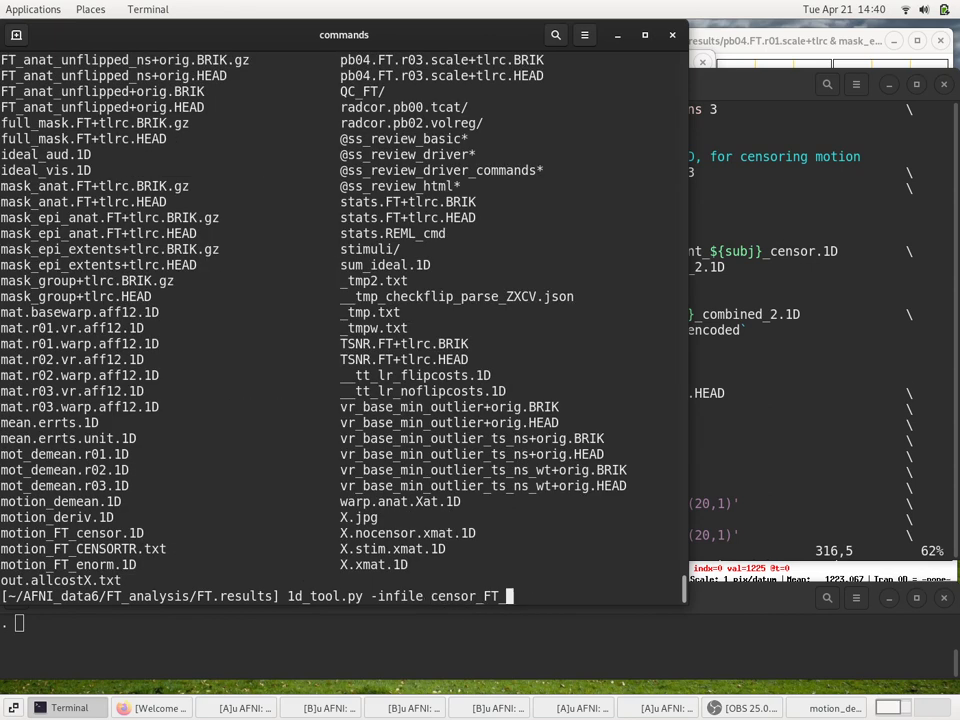
key("Tab")
Step: Append -show_trs_uncensored encoded, run it, and select the output 0..40,45..264,267..449
left_click(828, 294)
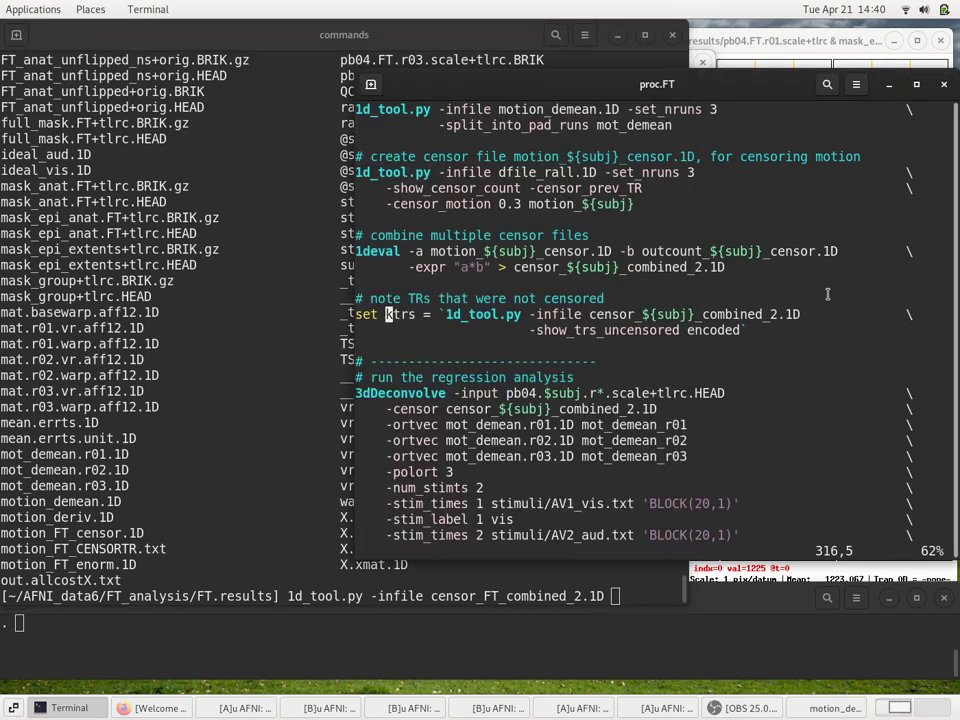
double_click(551, 334)
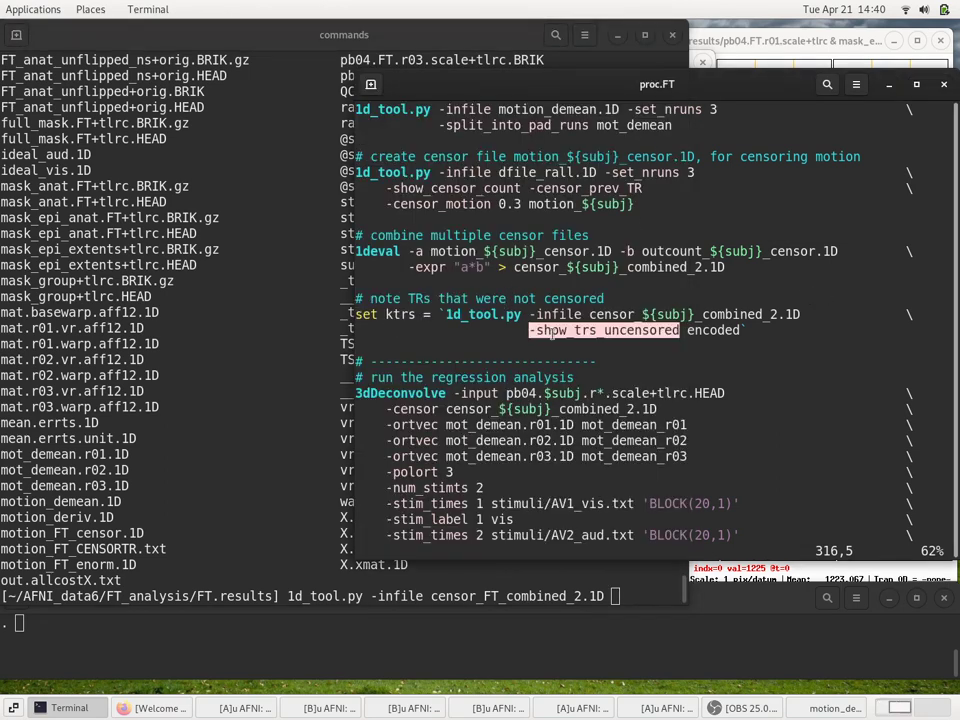
double_click(551, 334)
left_click_drag(551, 334, 703, 337)
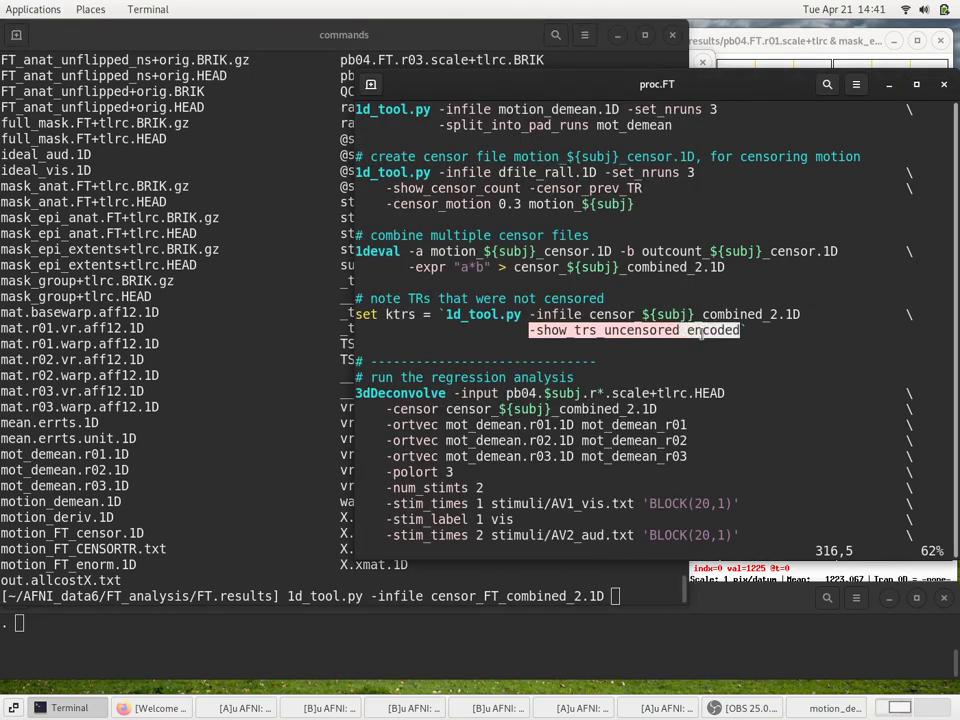
left_click(208, 298)
middle_click(210, 300)
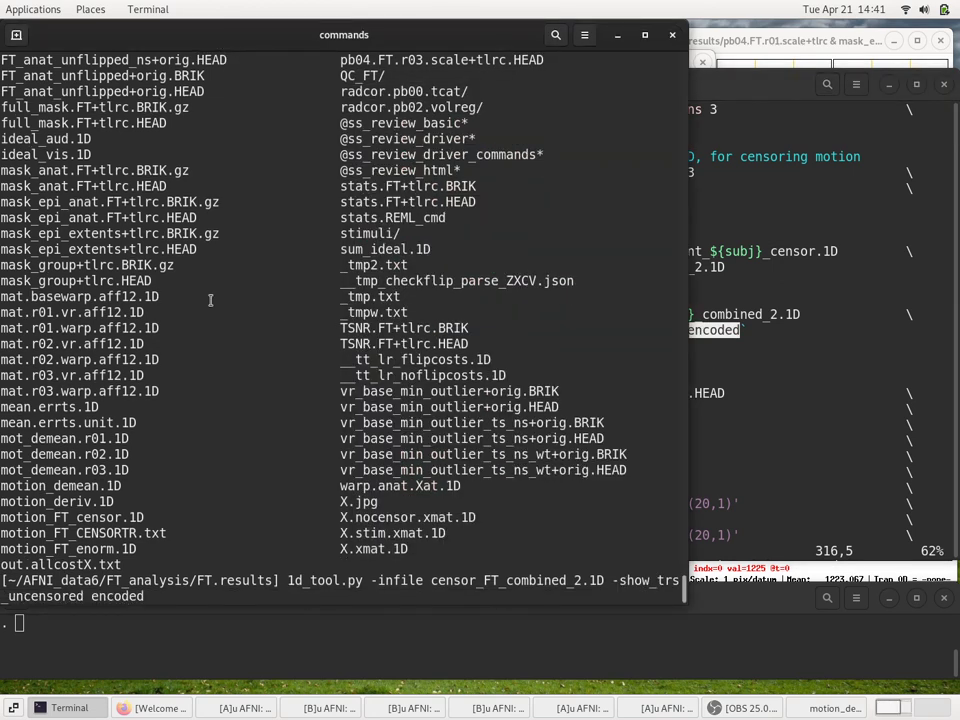
key("Return")
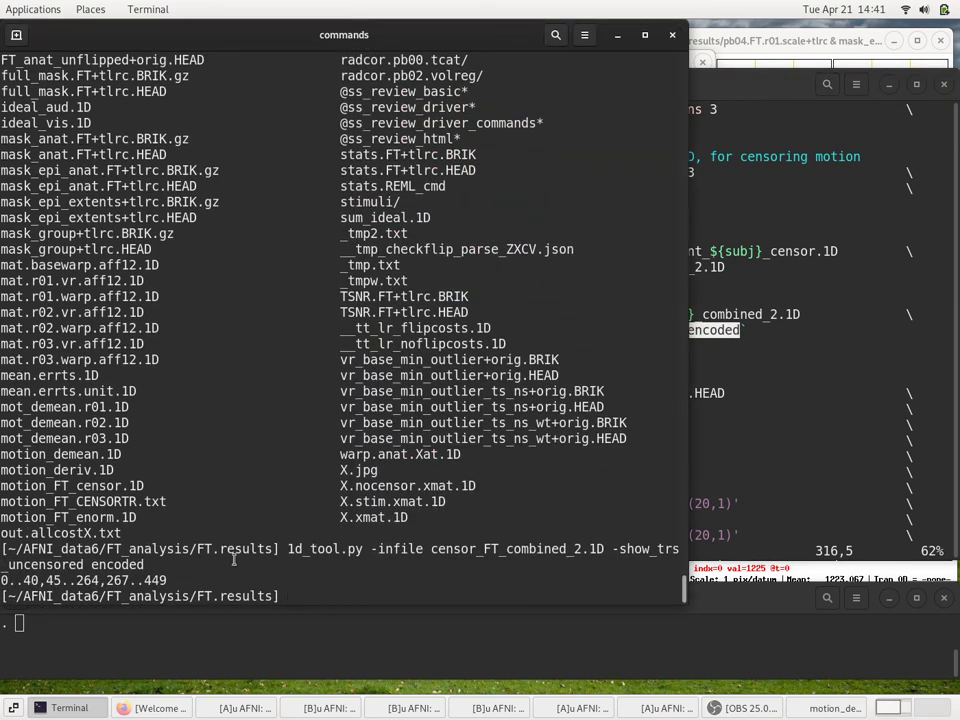
left_click_drag(3, 580, 166, 580)
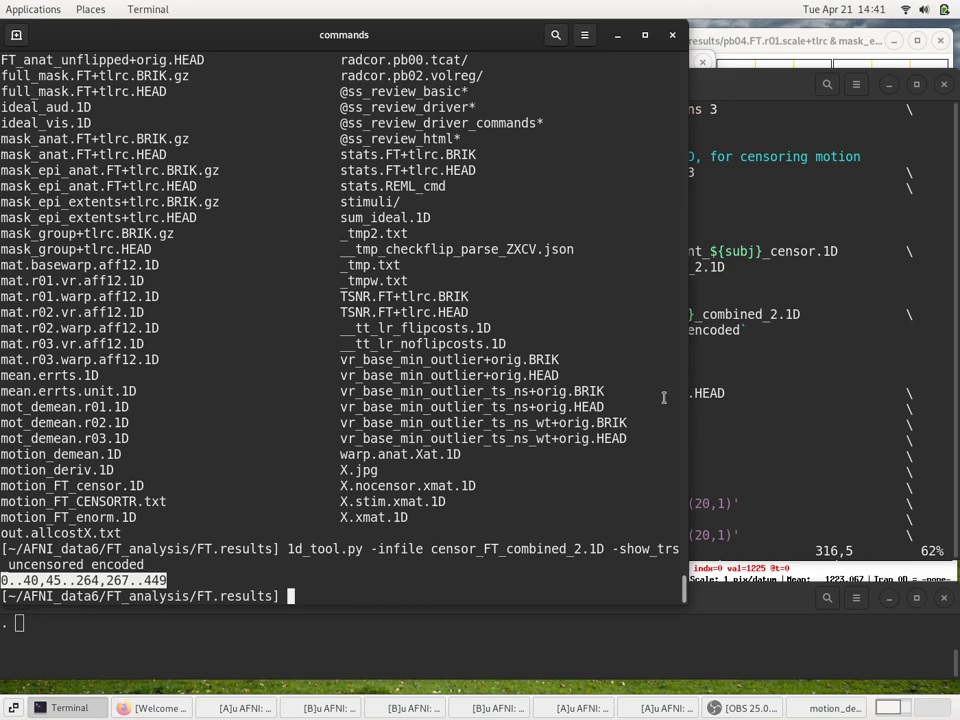
Step: Inspect the 3dTstat lines that subscript with $ktrs, then jump back to the ktrs line
left_click(785, 423)
scroll(787, 380, "down", 18)
left_click(789, 316)
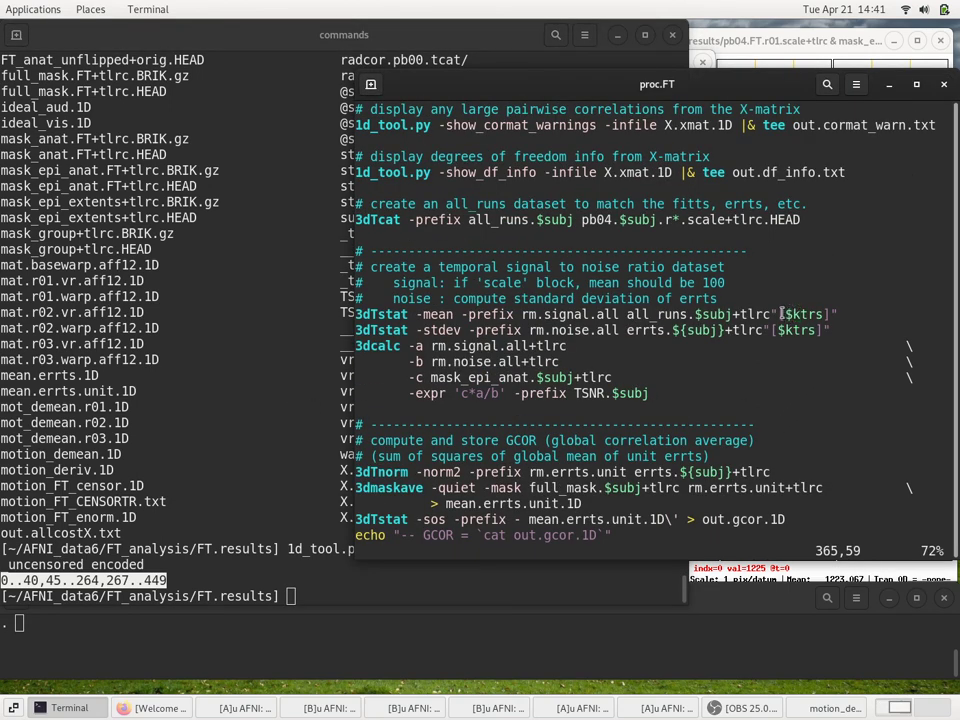
left_click_drag(785, 314, 822, 314)
key("y")
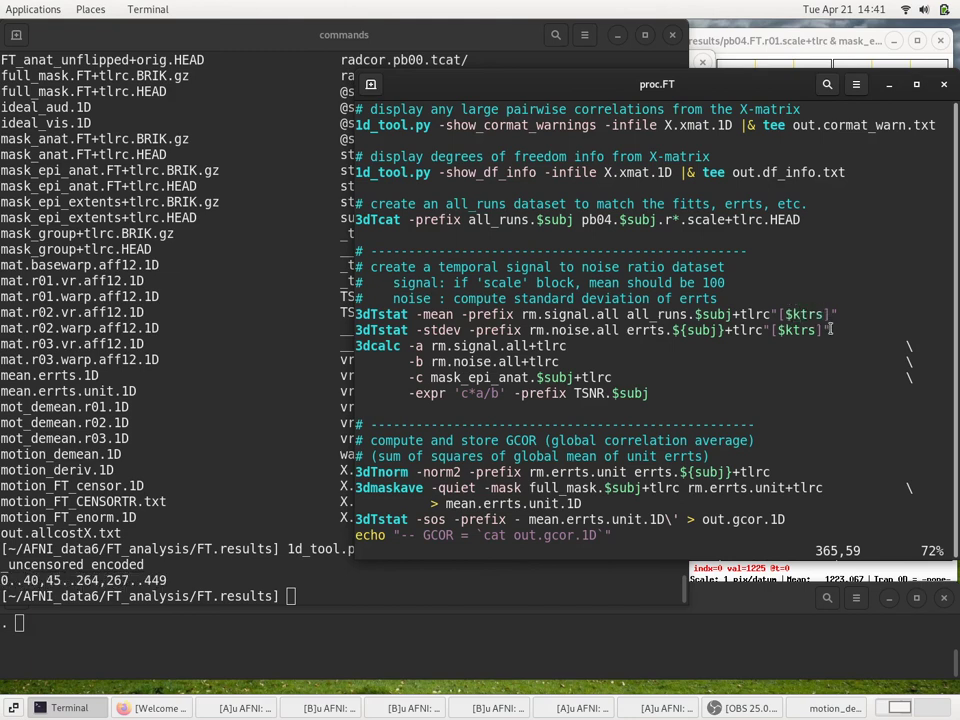
key("ctrl+o")
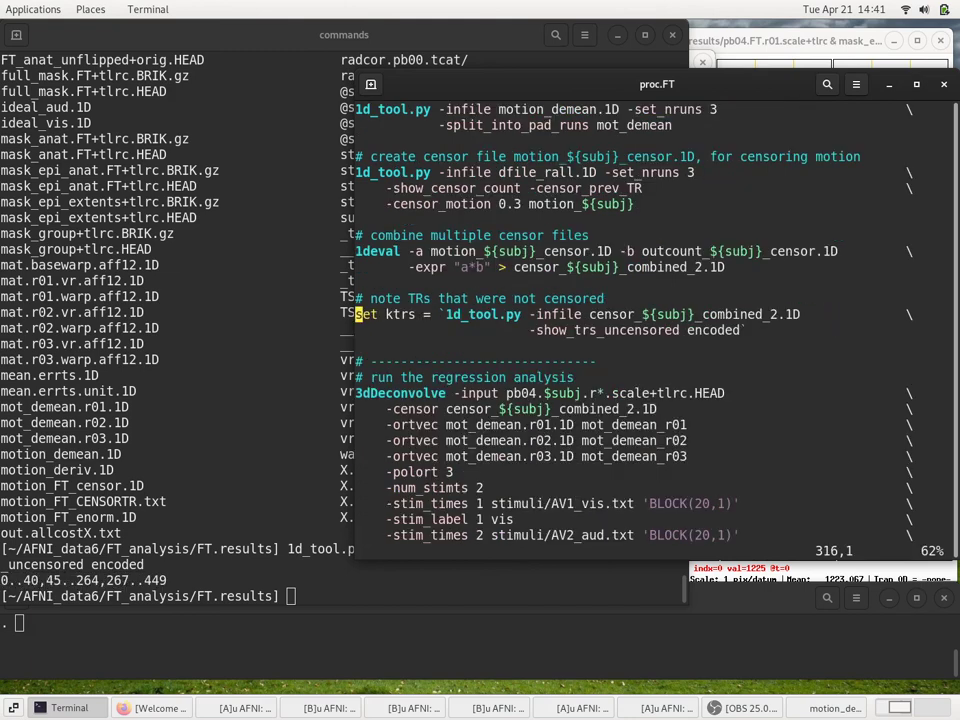
Step: Move down through the 3dDeconvolve regression command's options
key("j")
key("j")
key("j")
key("j")
key("j")
key("j")
key("j")
key("j")
key("j")
key("j")
key("j")
key("j")
key("j")
key("j")
key("j")
key("j")
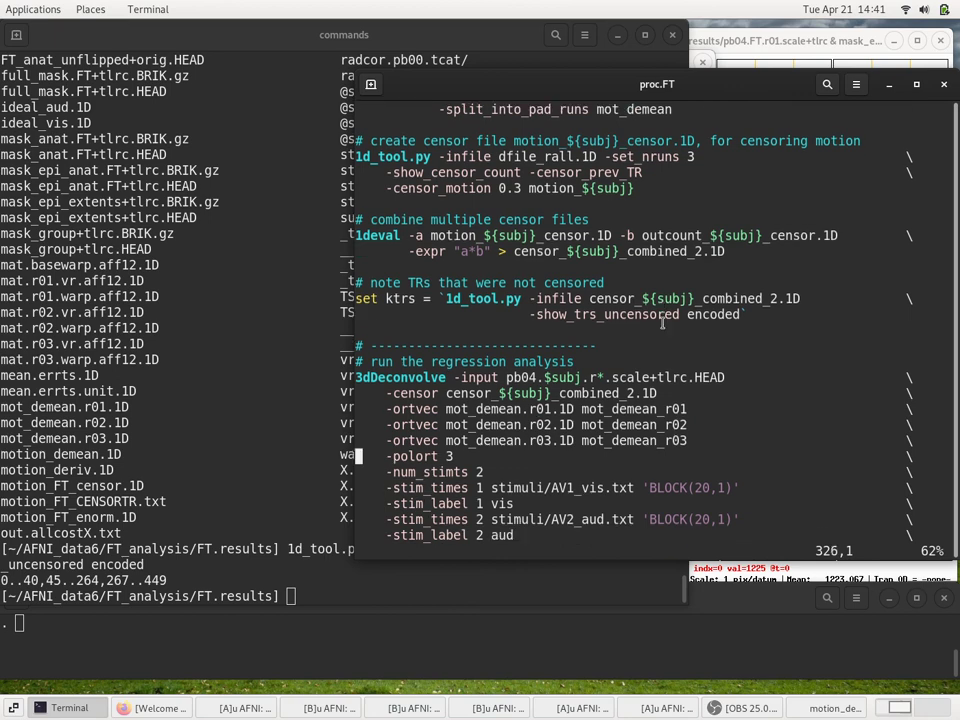
key("j")
key("j")
key("j")
key("j")
key("j")
key("j")
key("j")
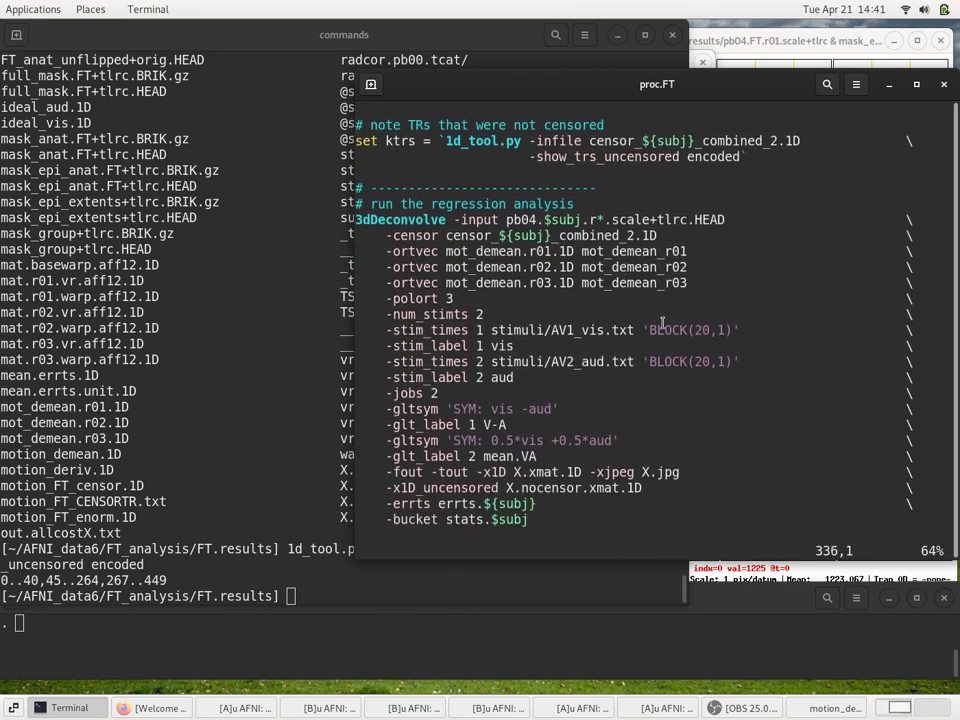
key("j")
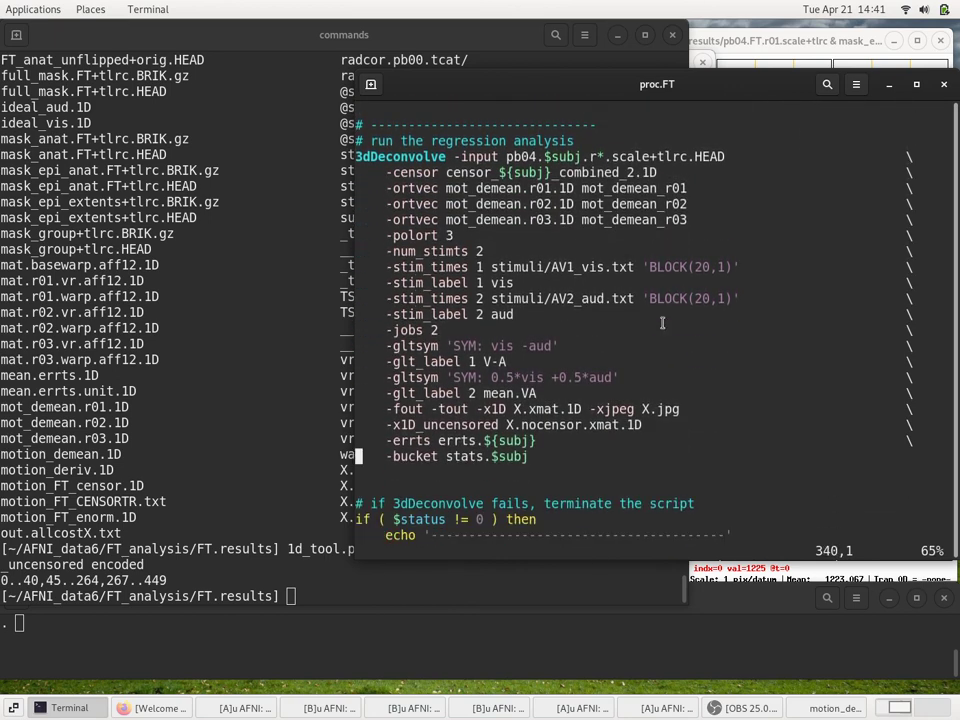